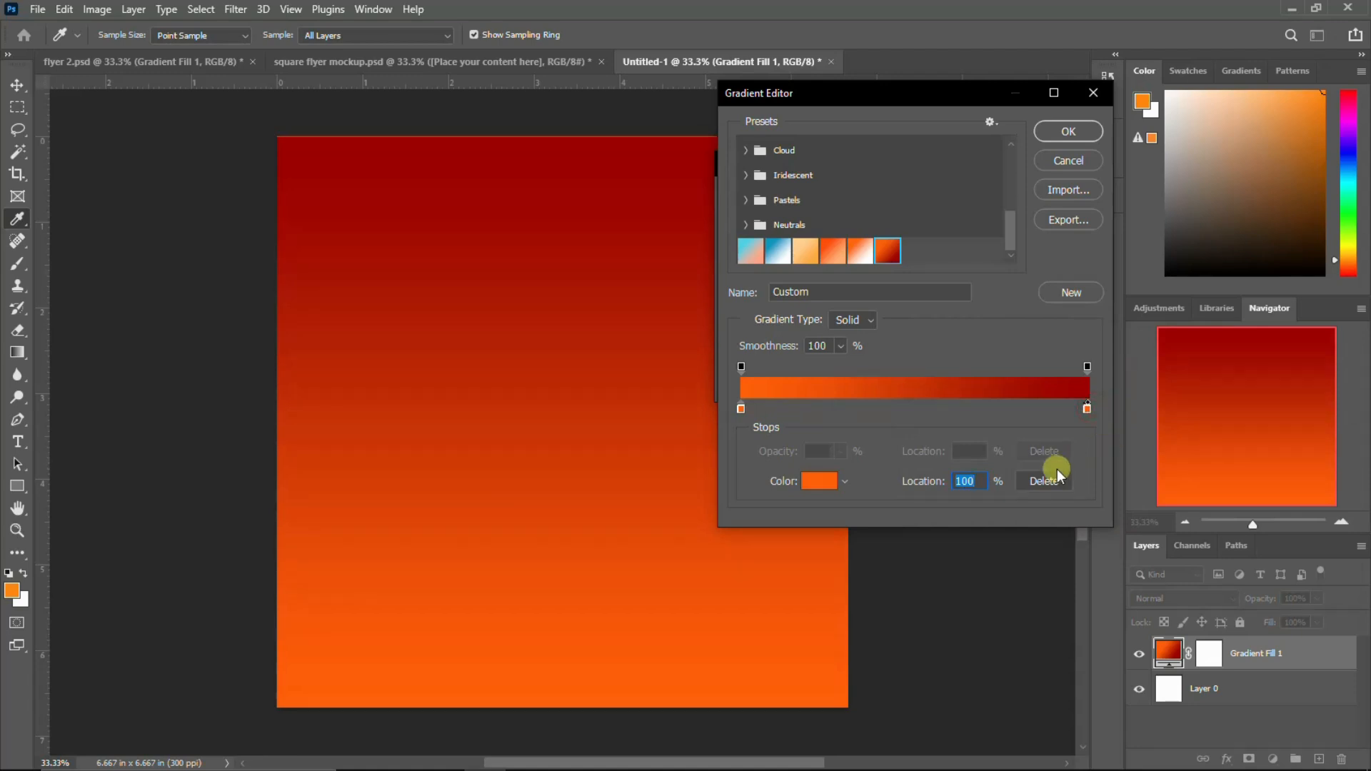
# Restore the orange-to-dark-red gradient preset after inspecting its end color stop, and apply the 90° linear gradient fill.
pyautogui.doubleClick(1087, 410)
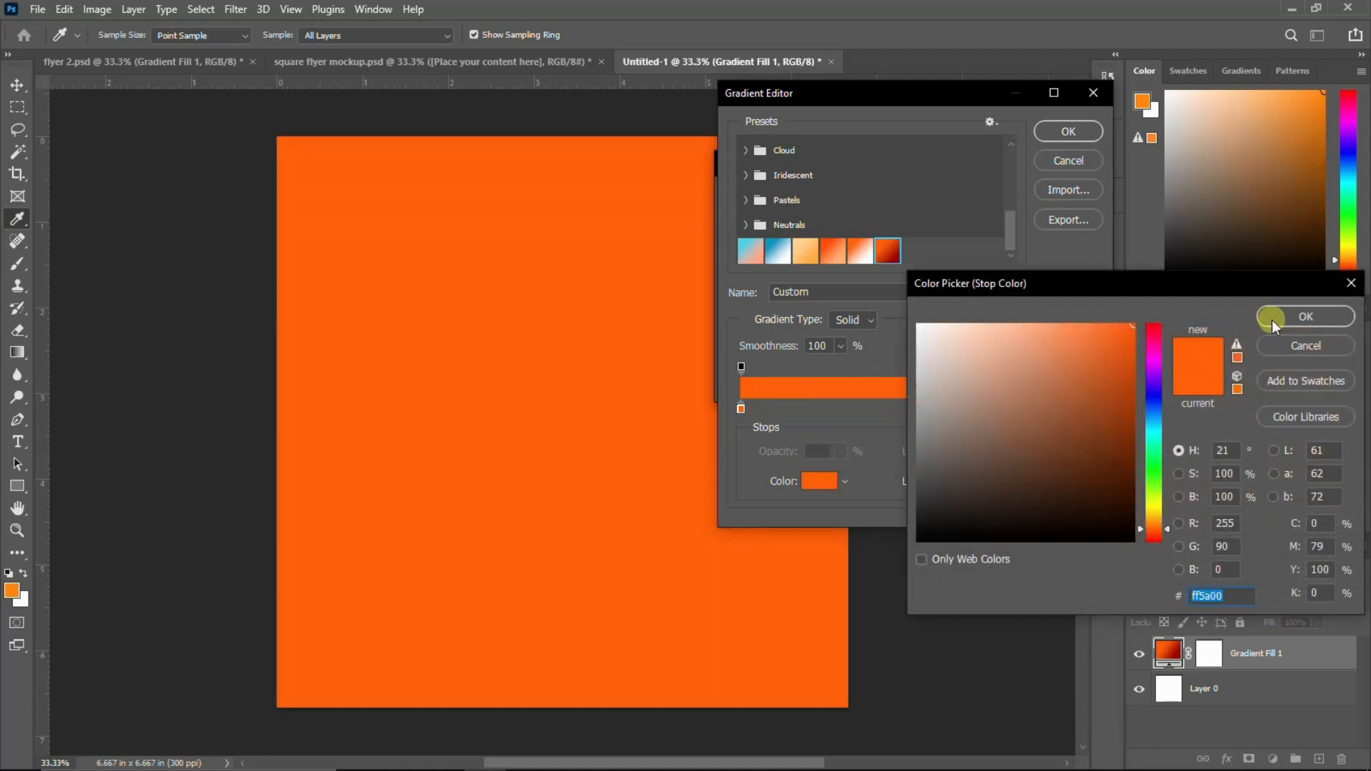
pyautogui.click(1293, 319)
pyautogui.click(891, 248)
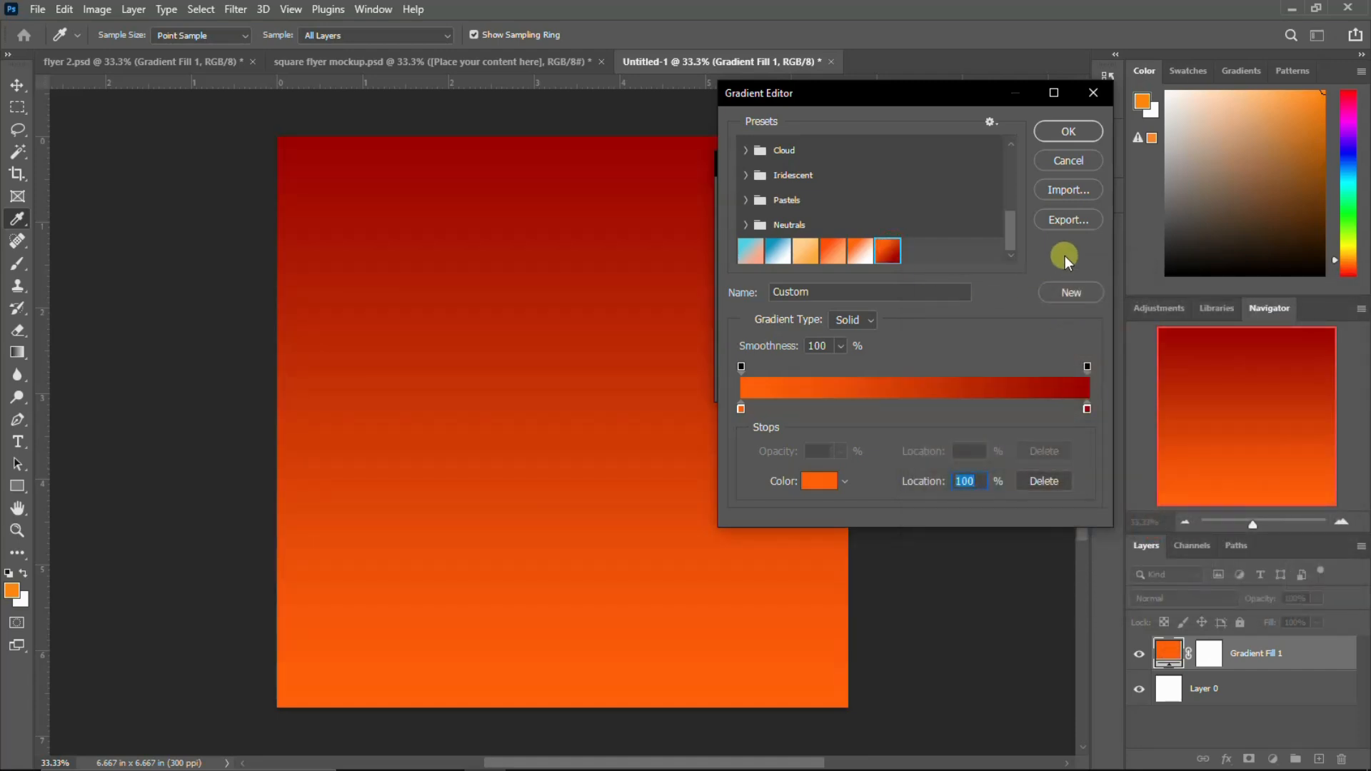
pyautogui.click(1072, 133)
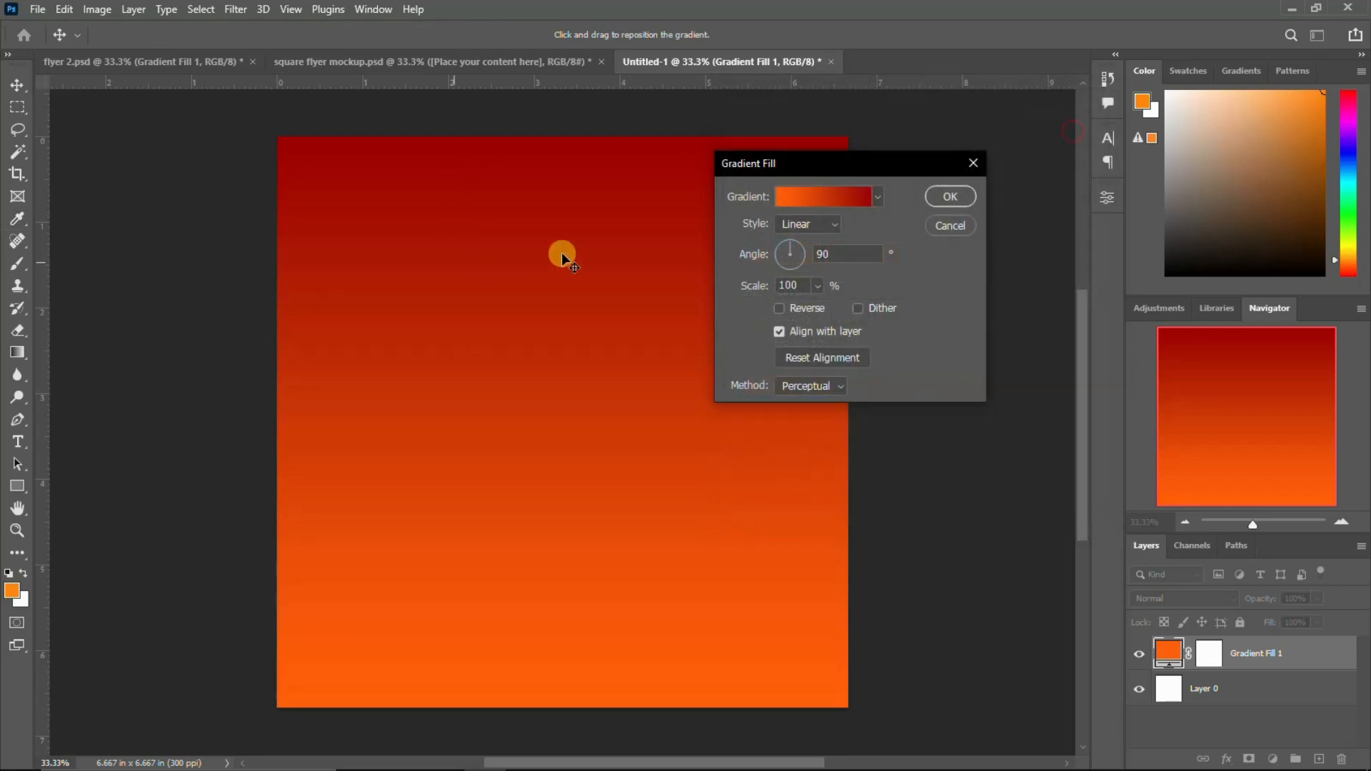
pyautogui.click(950, 198)
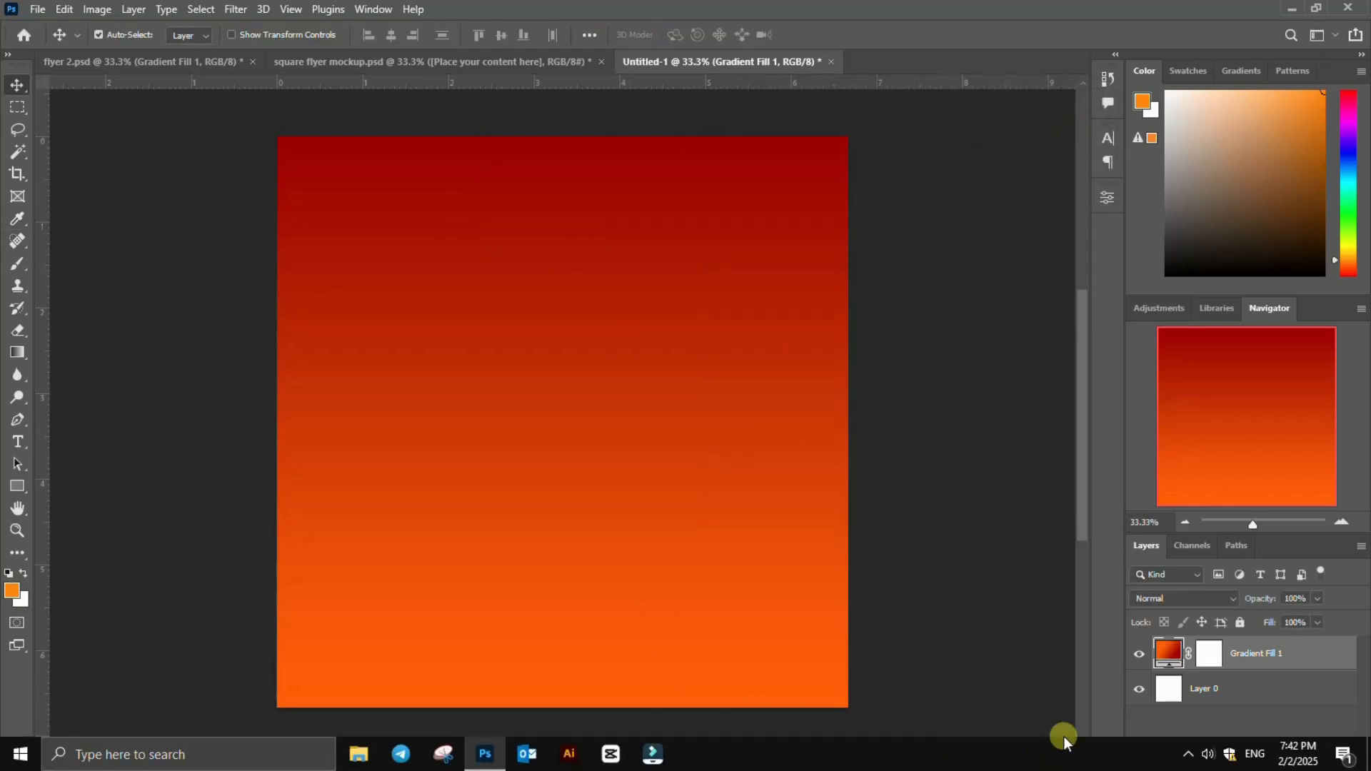
# Check the blend mode and opacity of the gold light background layer in flyer 2.psd and return to Untitled-1.
pyautogui.click(200, 65)
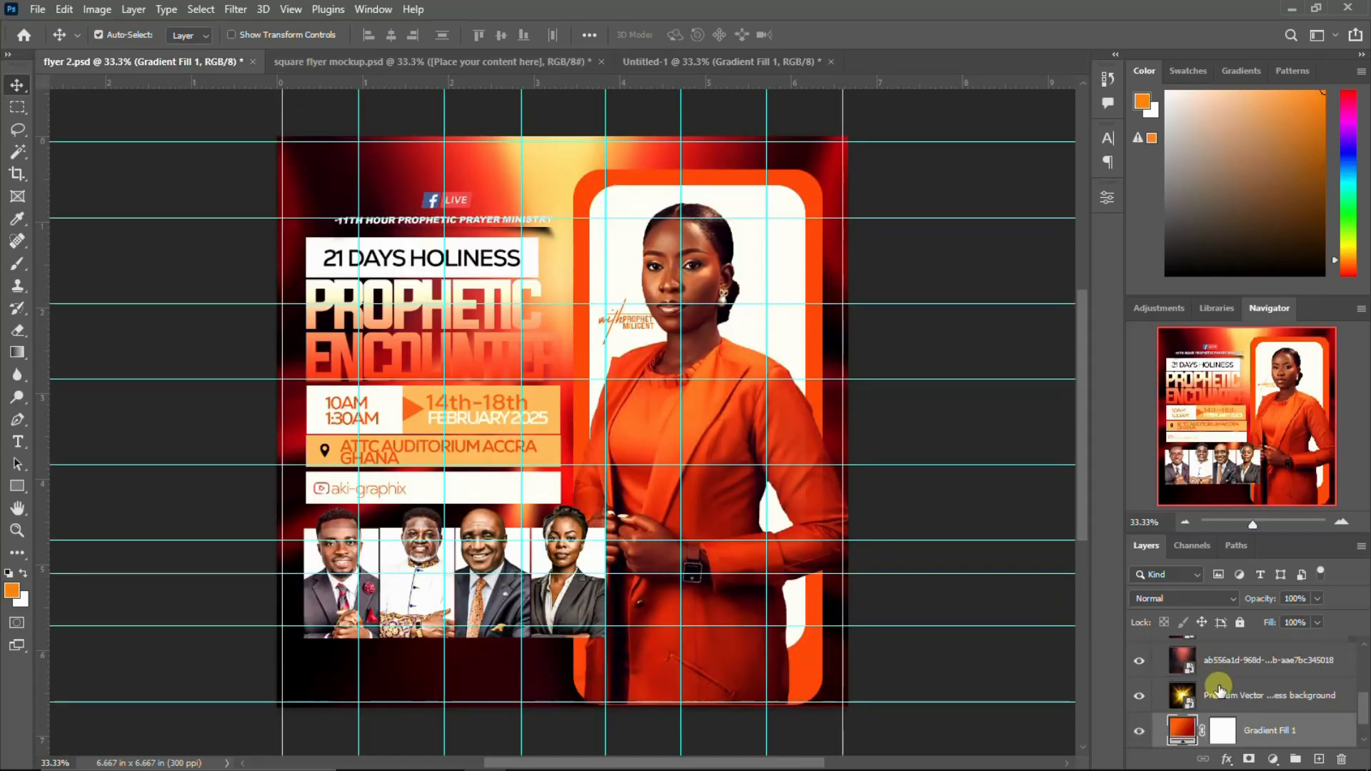
pyautogui.scroll(-1, 1218, 693)
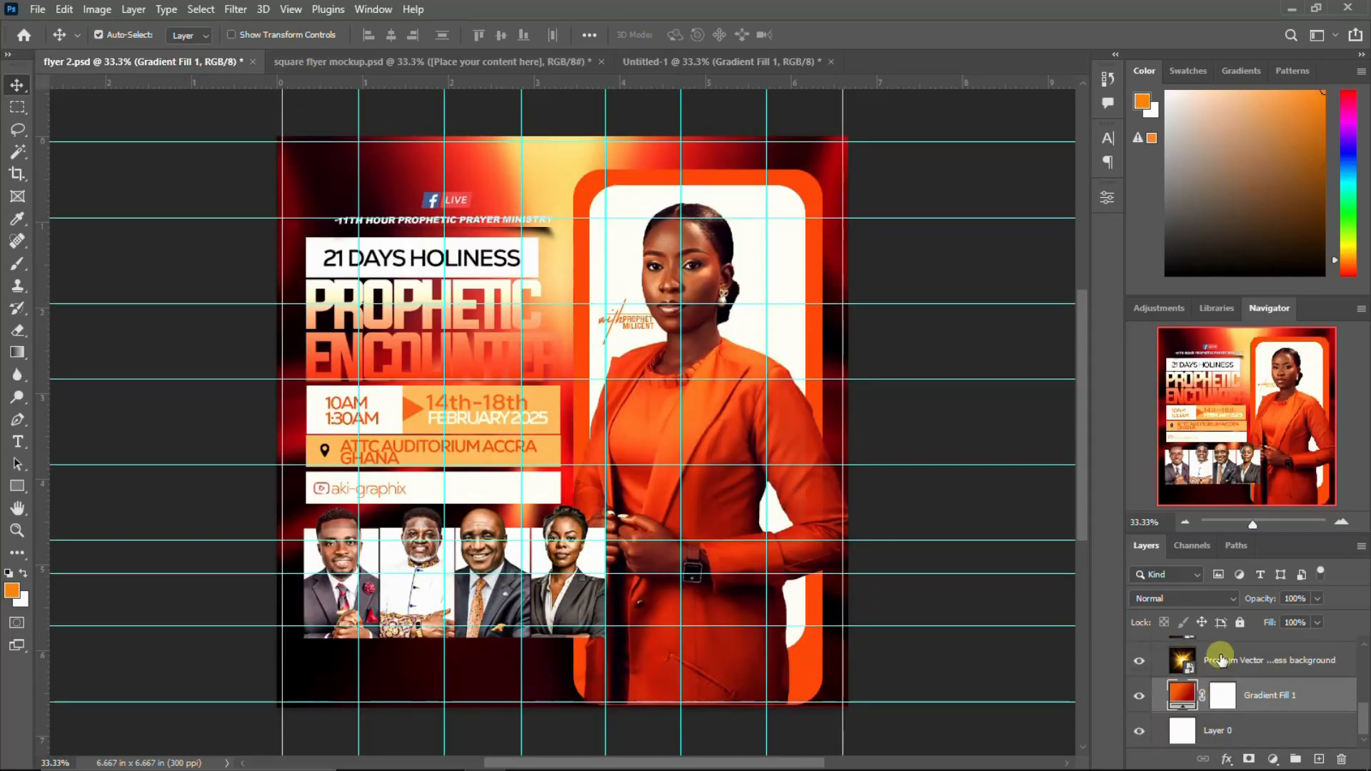
pyautogui.click(1221, 660)
pyautogui.click(844, 70)
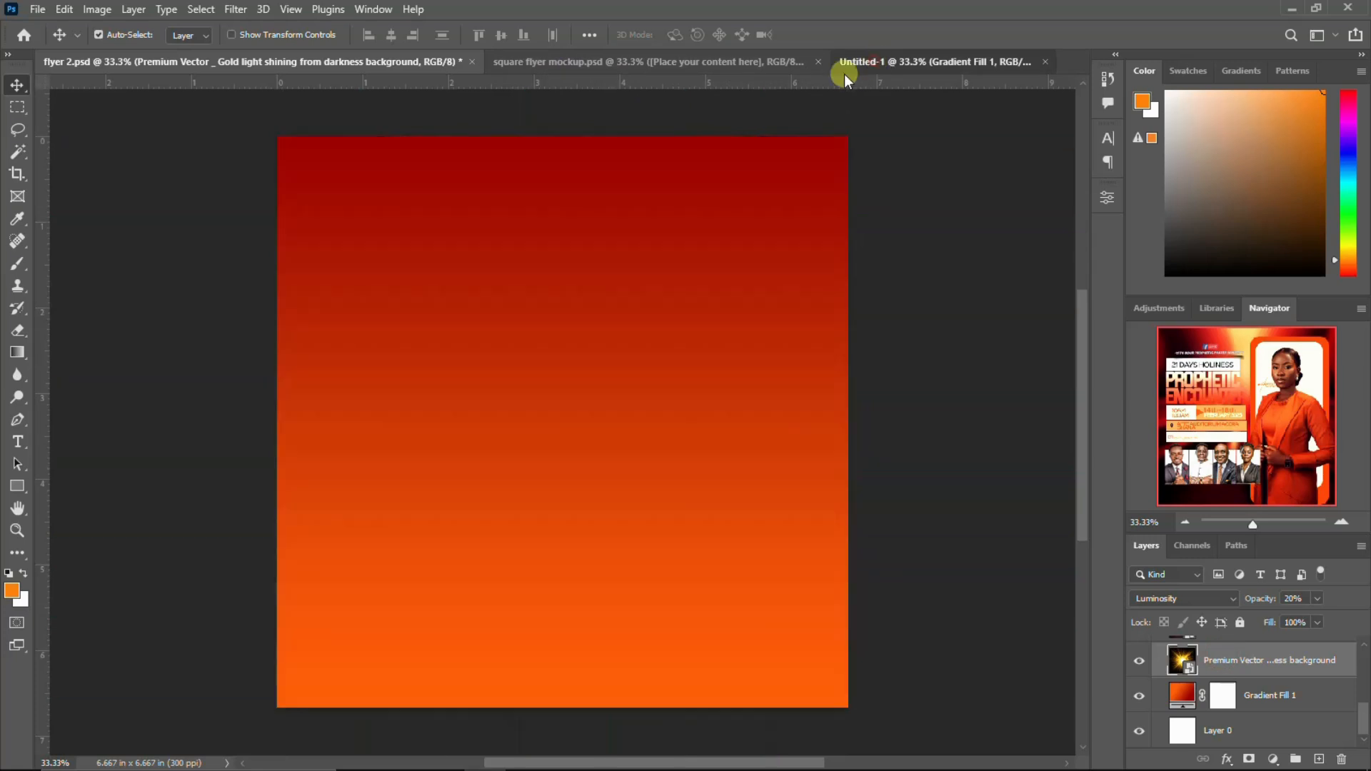
# Place the "Premium Vector _ Gold light shining from darkness" image from the desktop's FLYER 2 folder above the gradient fill in Untitled-1.
pyautogui.moveTo(510, 733)
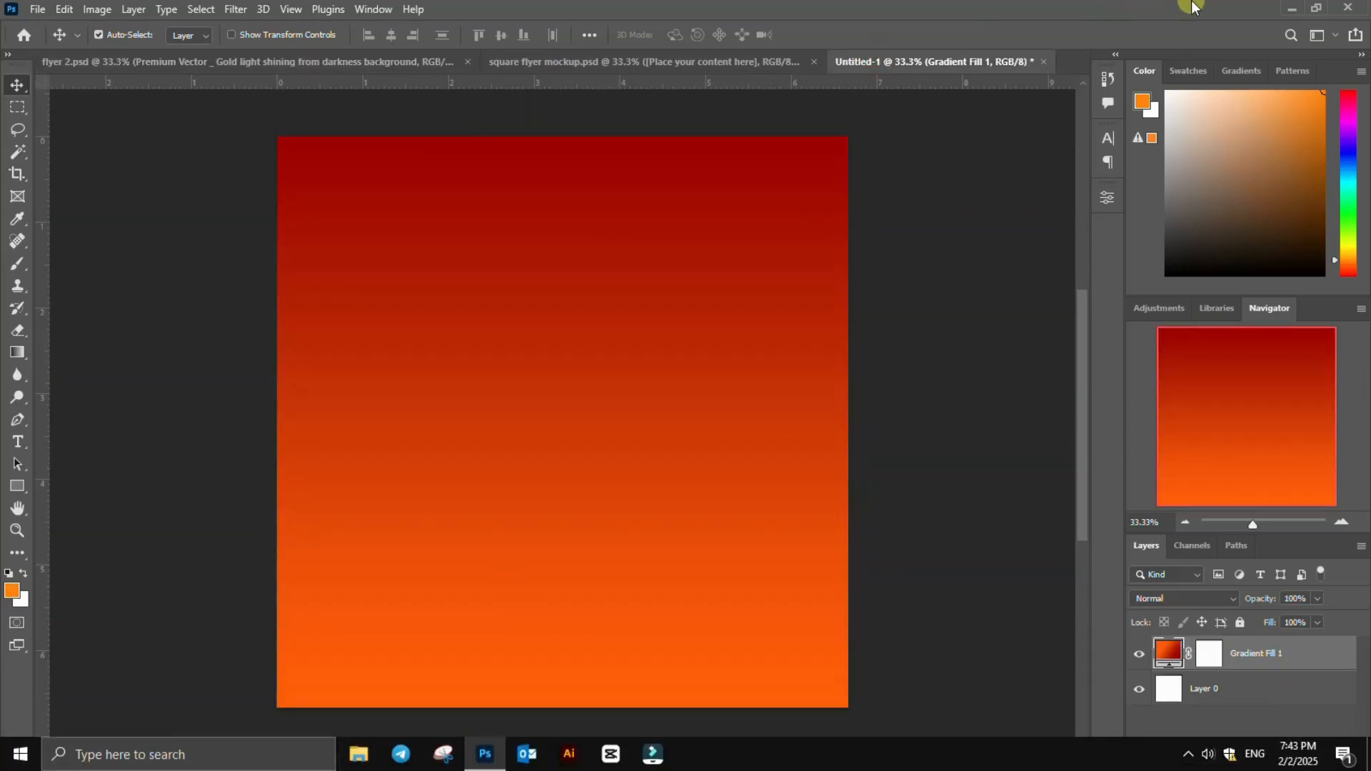
pyautogui.click(1290, 8)
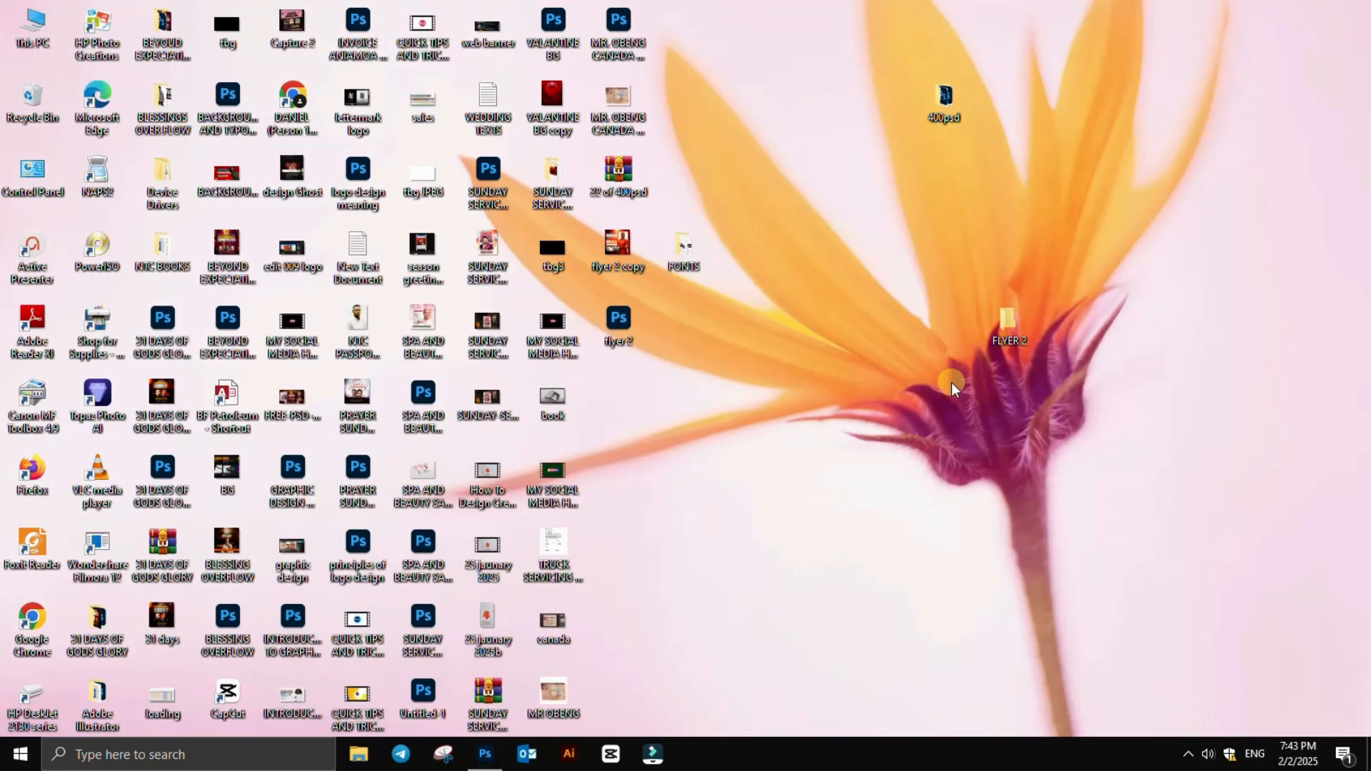
pyautogui.doubleClick(993, 325)
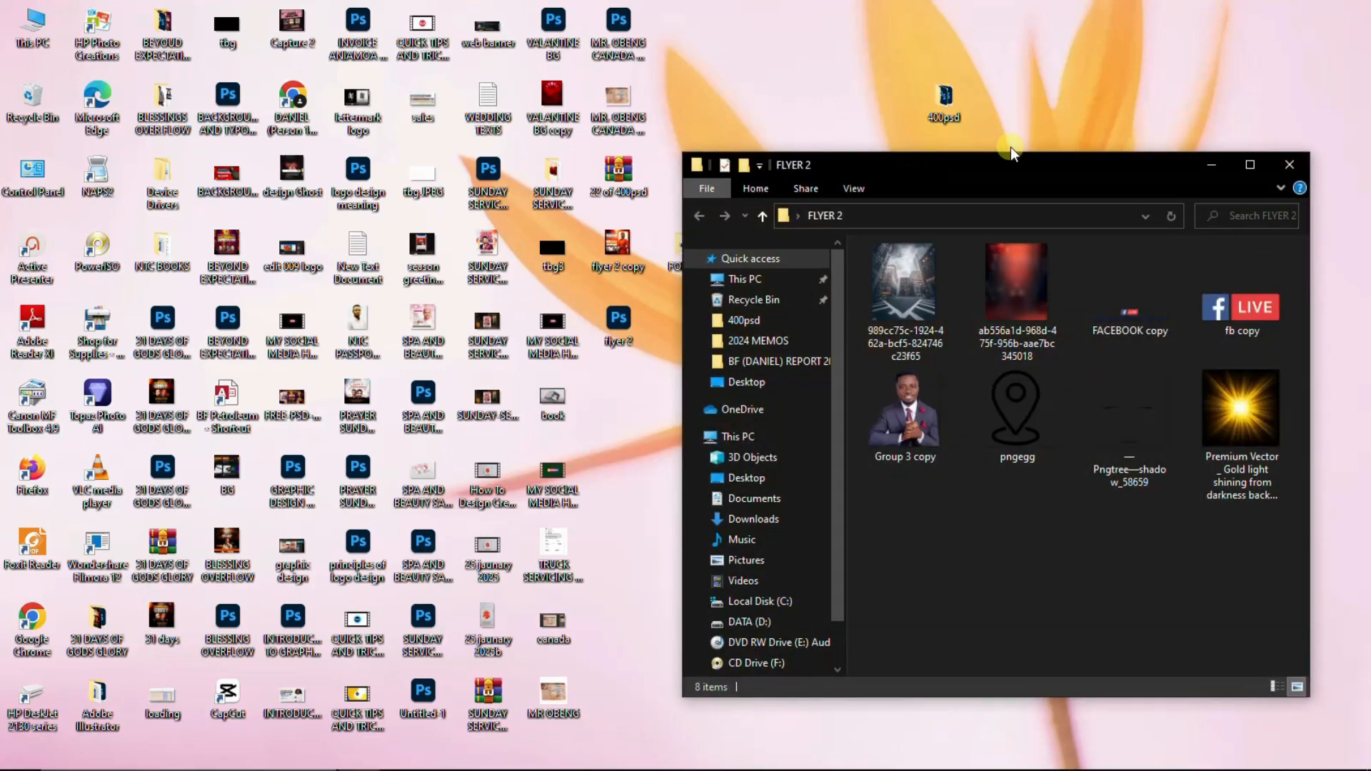
pyautogui.moveTo(1053, 169); pyautogui.dragTo(658, 132)
pyautogui.click(814, 367)
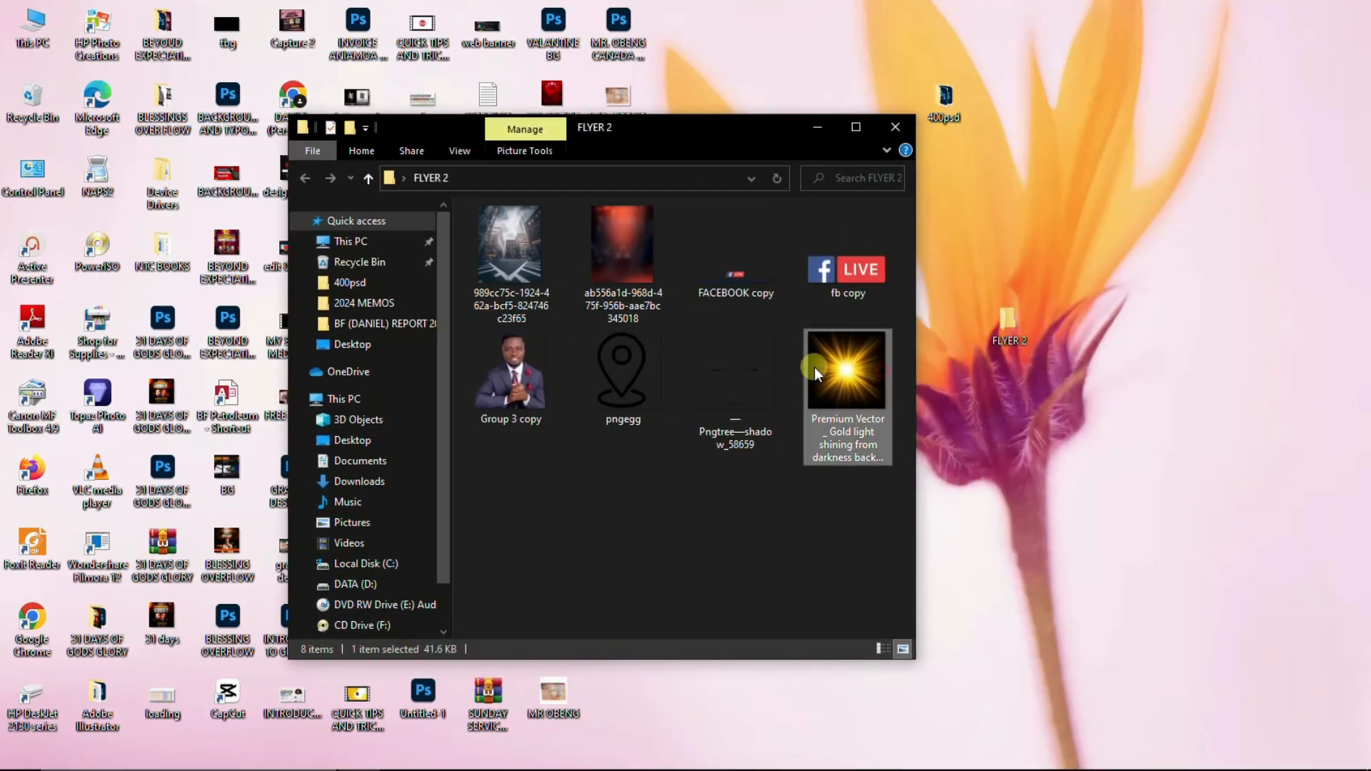
pyautogui.moveTo(843, 371); pyautogui.dragTo(529, 469)
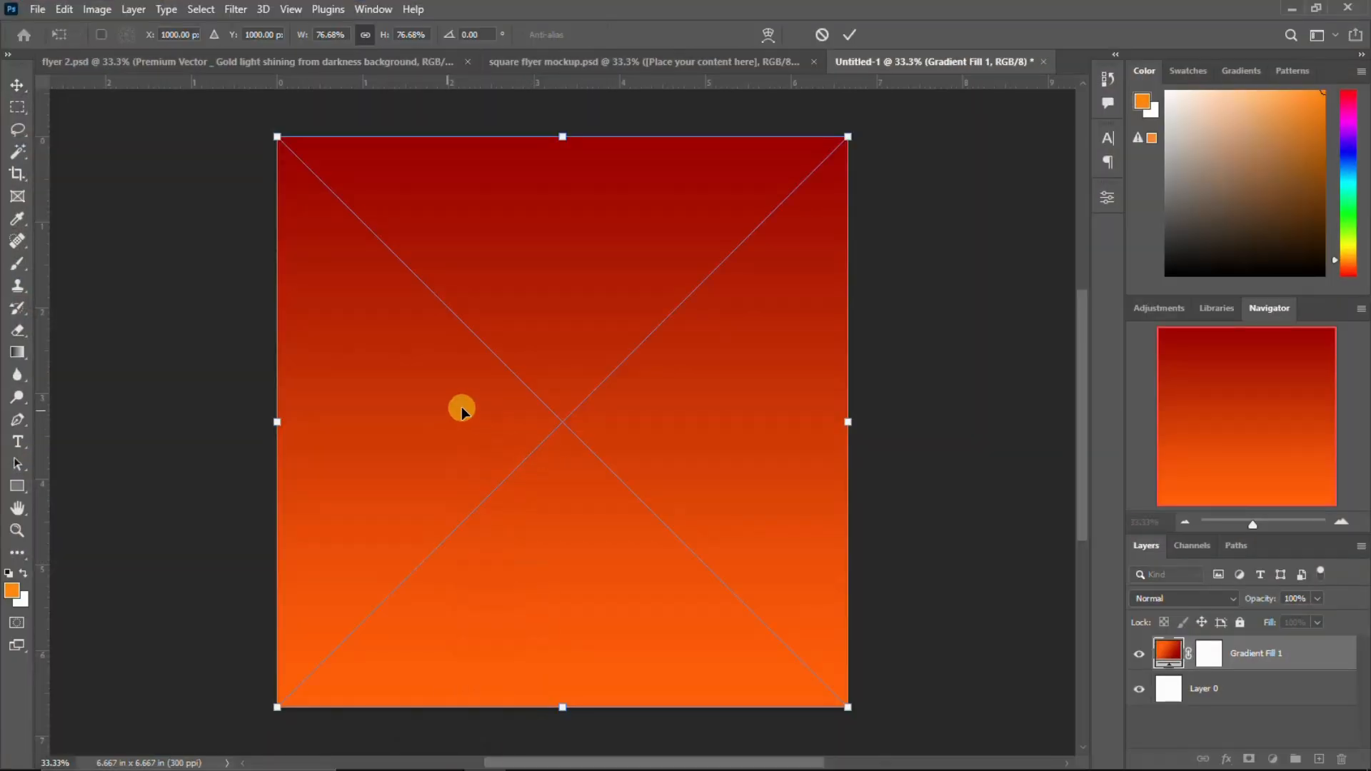
pyautogui.press('Return')
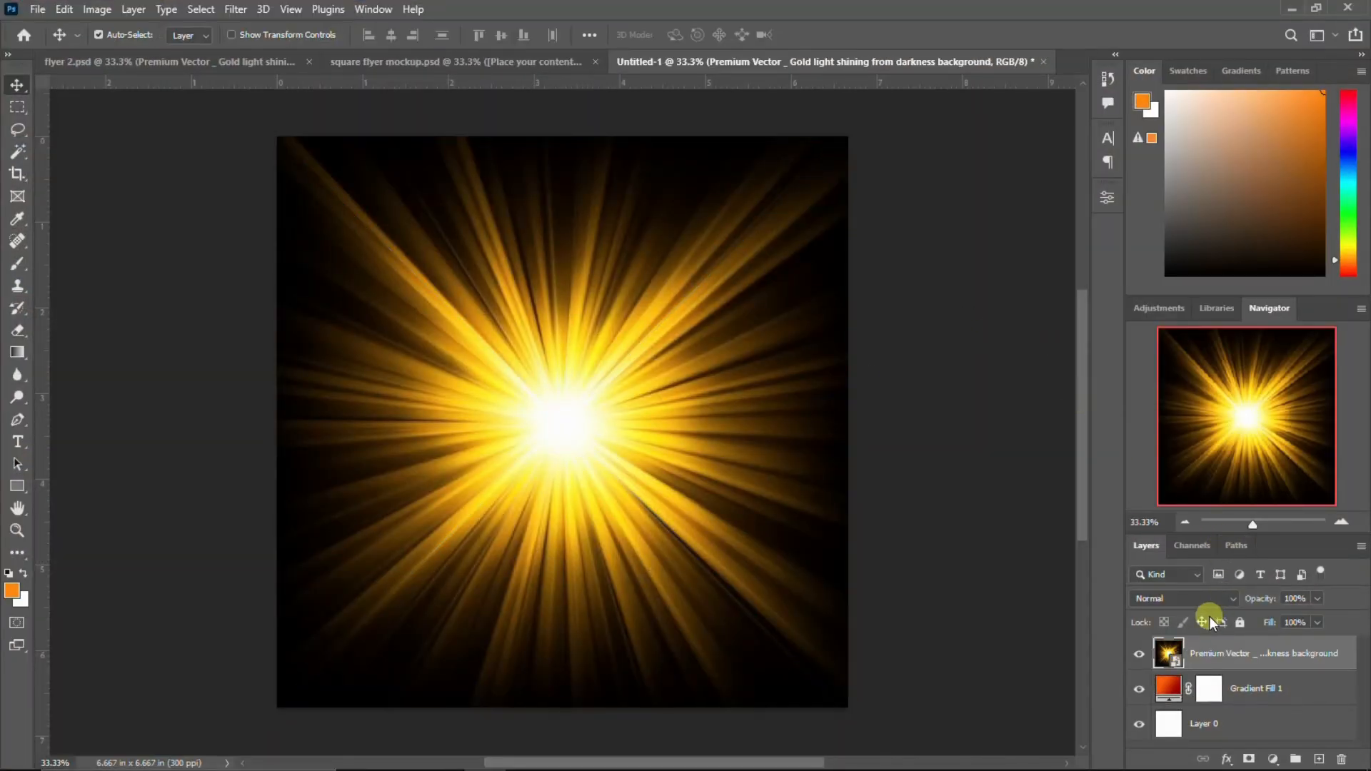
# Try the Overlay blend mode on the gold light layer and compare it with the matching layer in flyer 2.psd.
pyautogui.click(1211, 599)
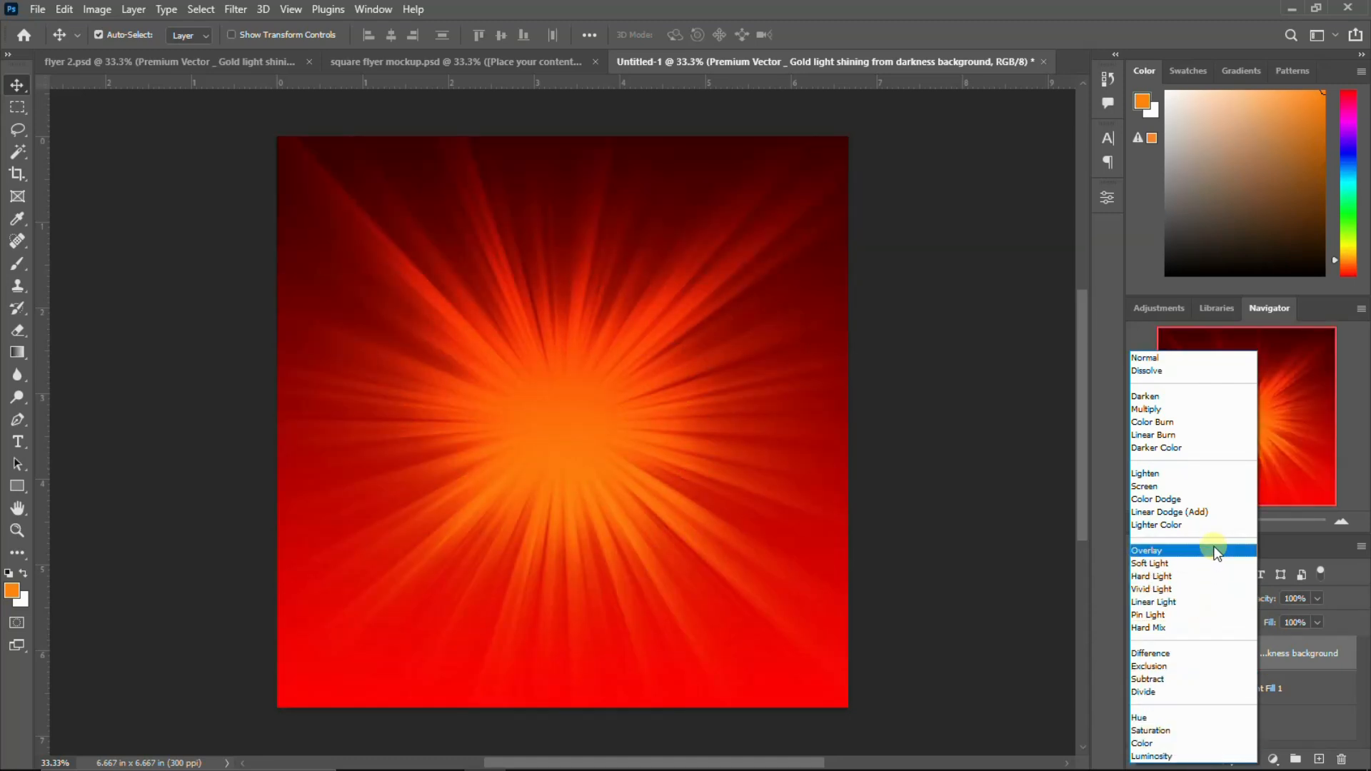
pyautogui.click(1214, 550)
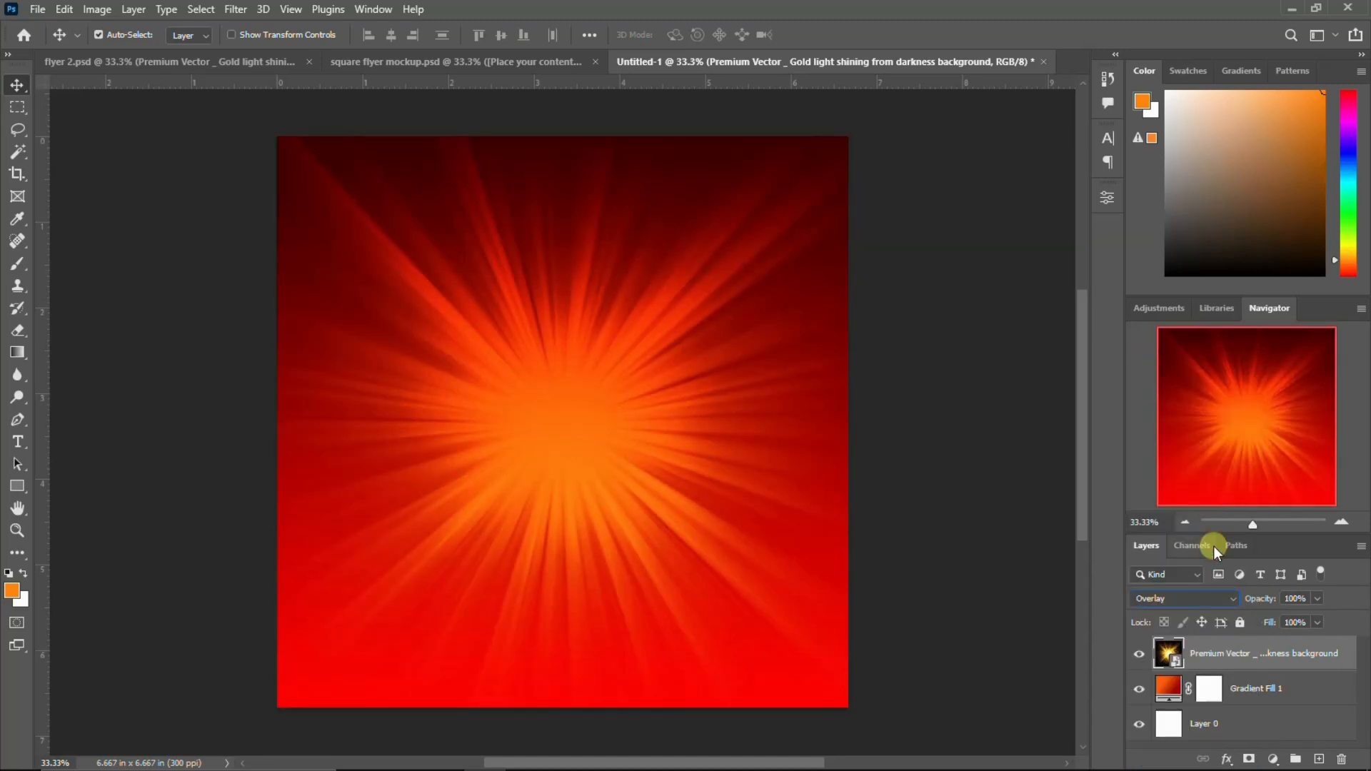
pyautogui.click(260, 60)
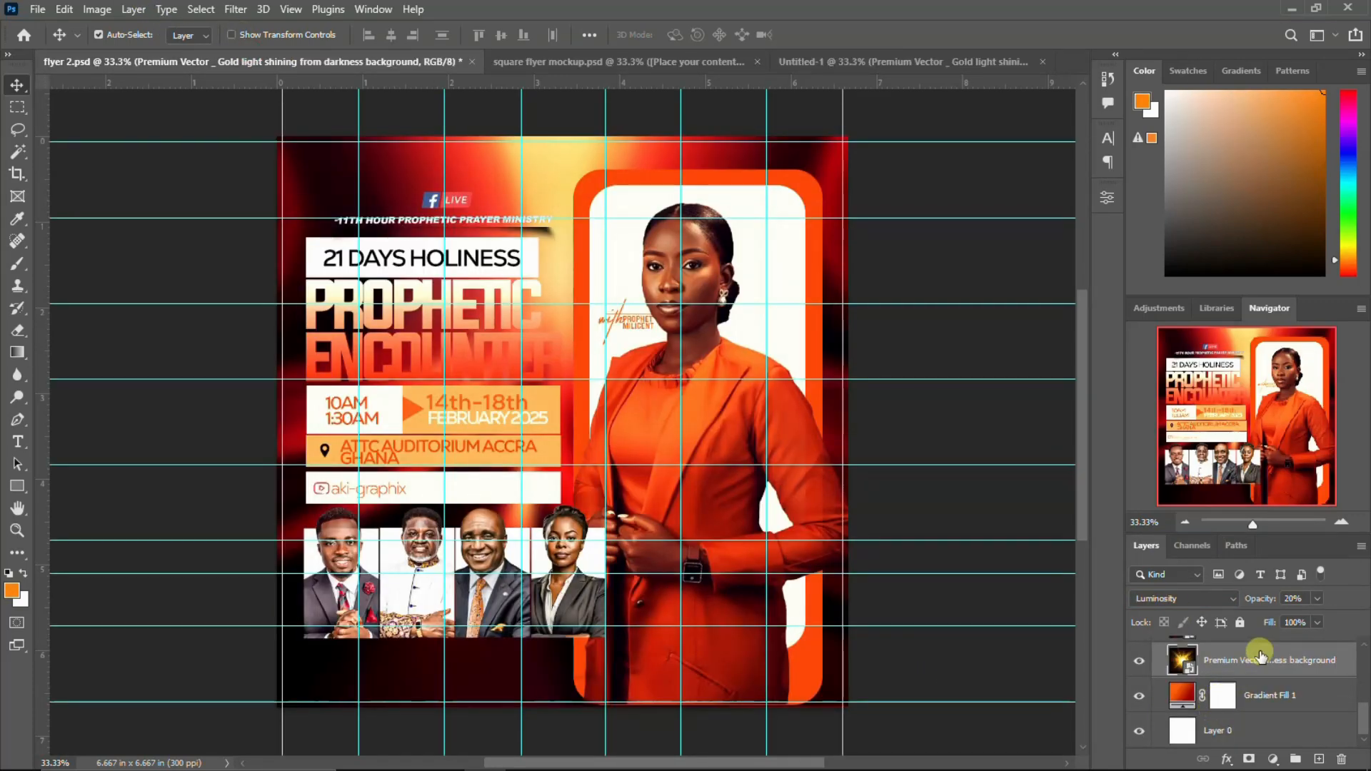
pyautogui.scroll(1, 1232, 665)
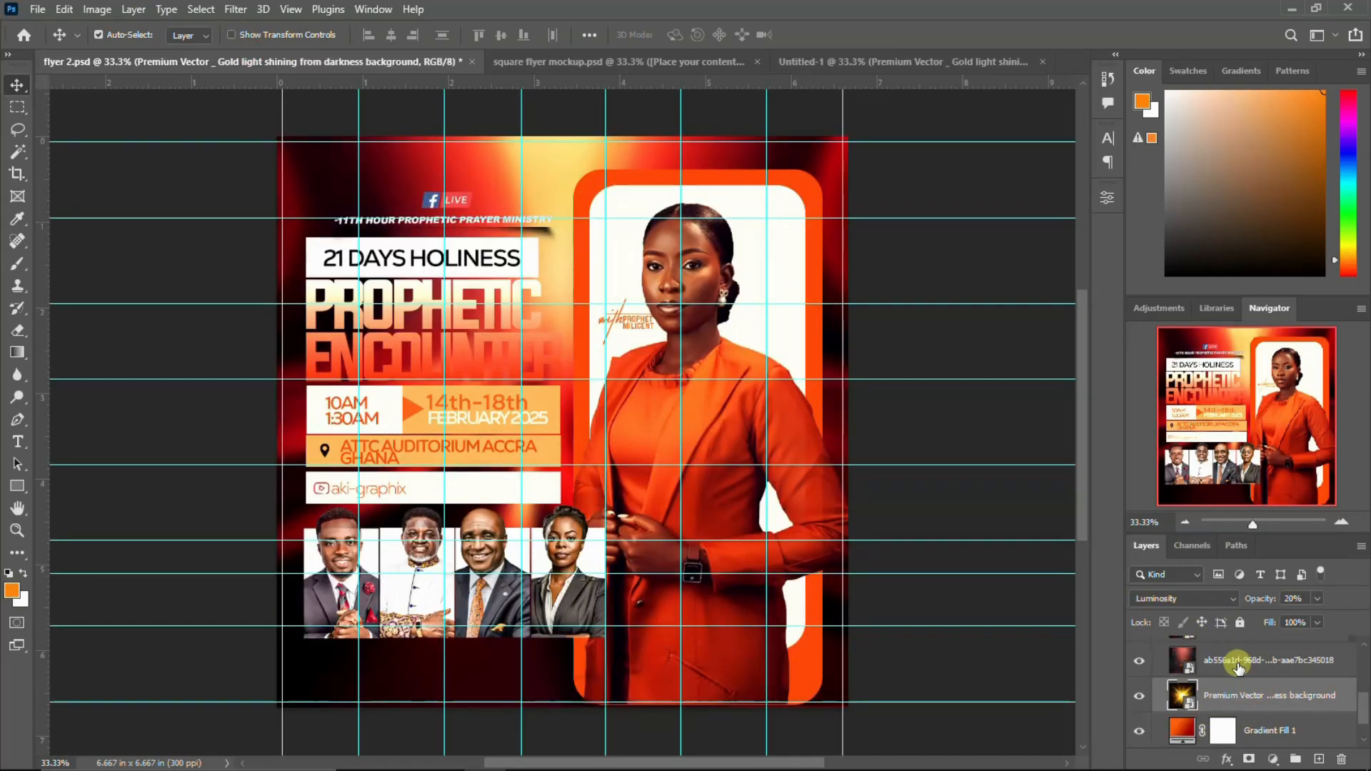
pyautogui.click(905, 63)
# Set the gold light layer's blend mode to Luminosity and its opacity to 20%.
pyautogui.press('0')
pyautogui.click(1207, 602)
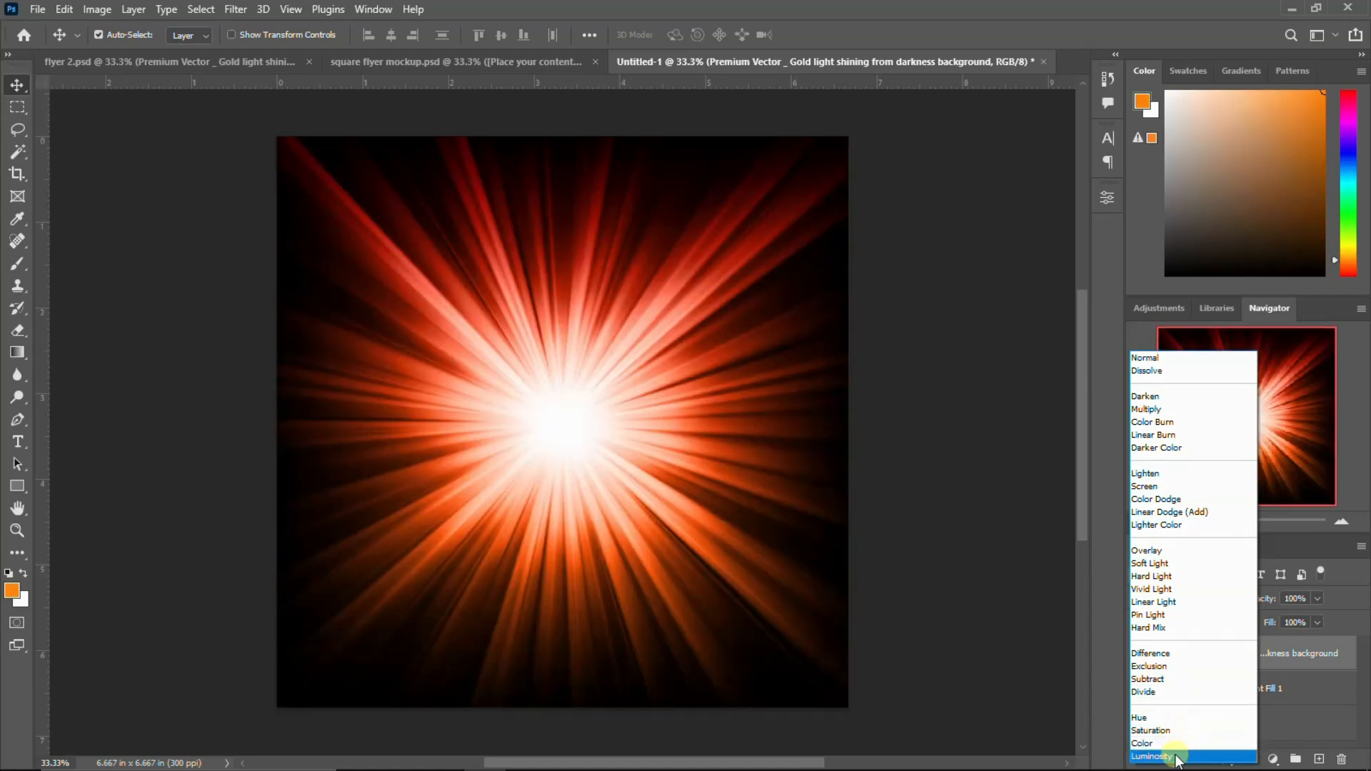
pyautogui.click(1173, 756)
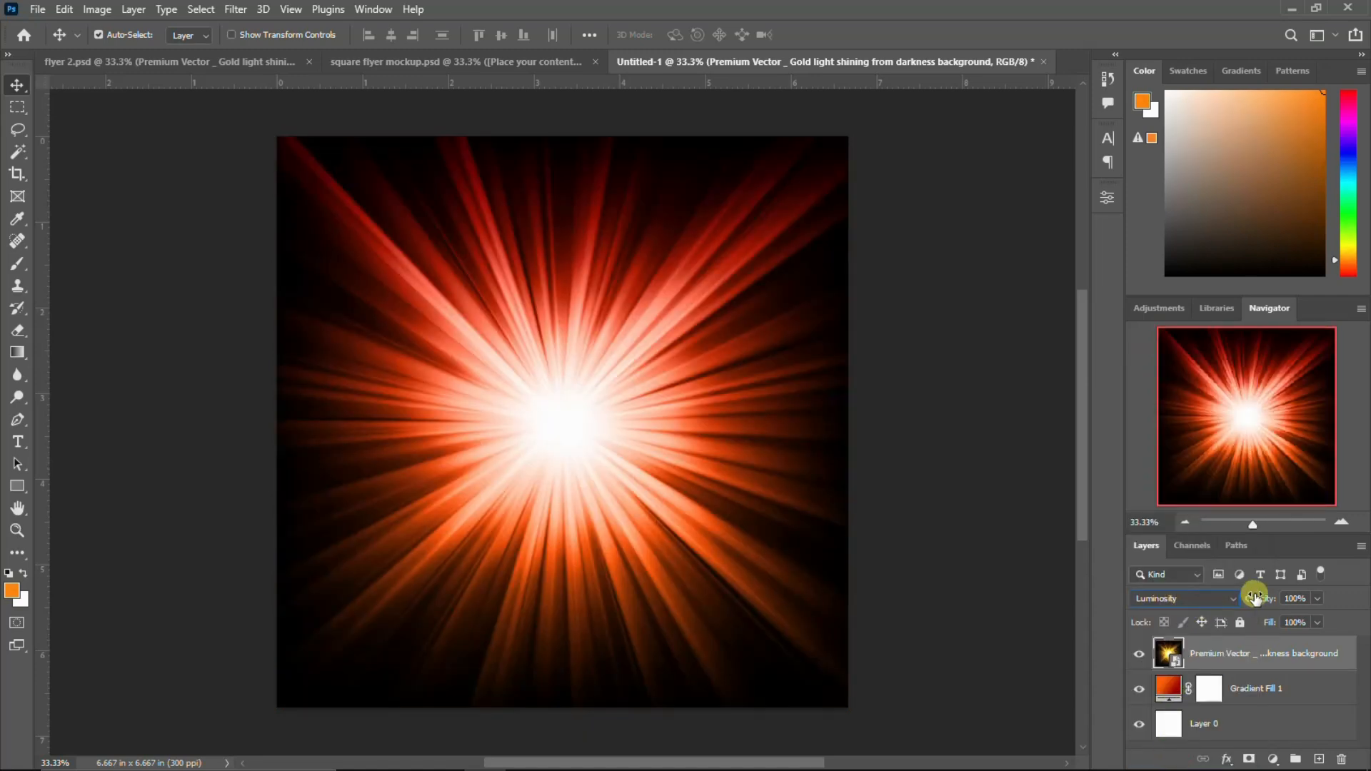
pyautogui.write('20')
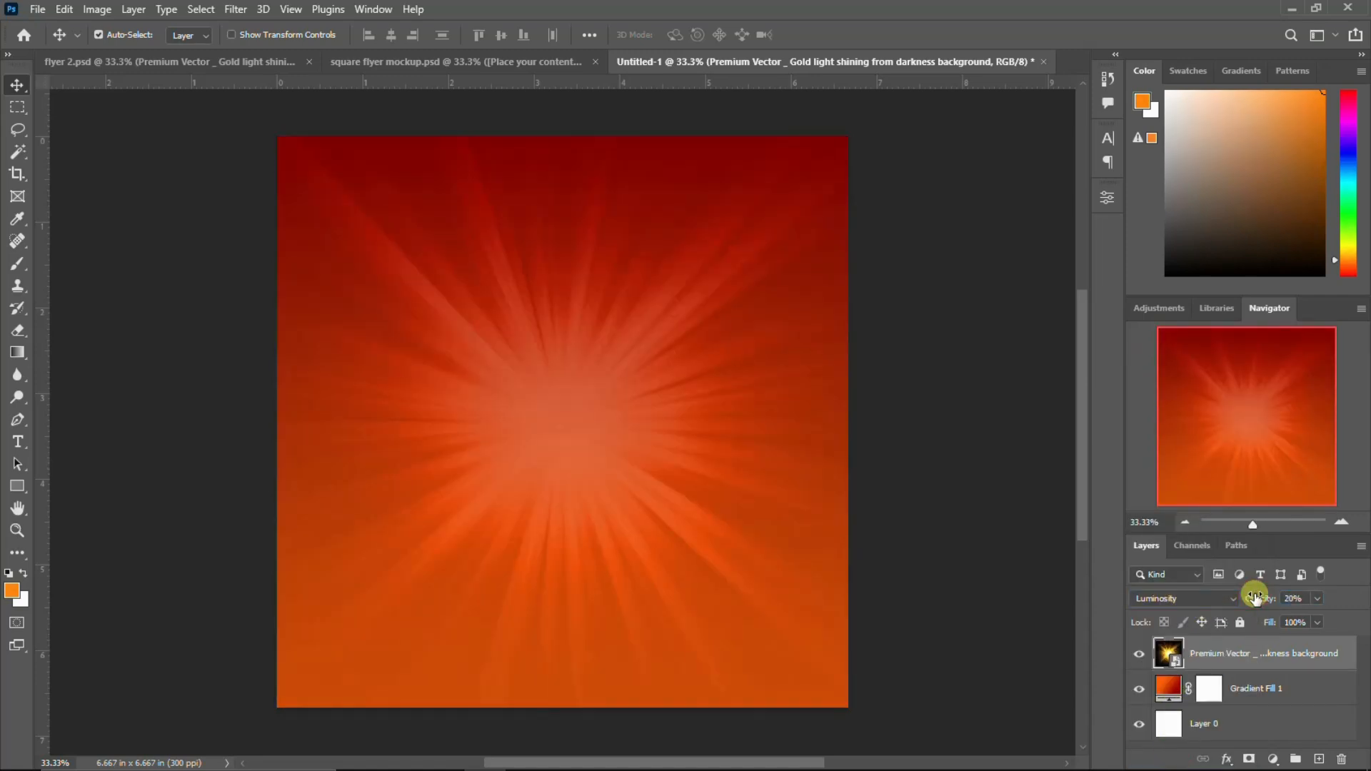
pyautogui.scroll(1, 1182, 650)
pyautogui.scroll(-2, 1183, 655)
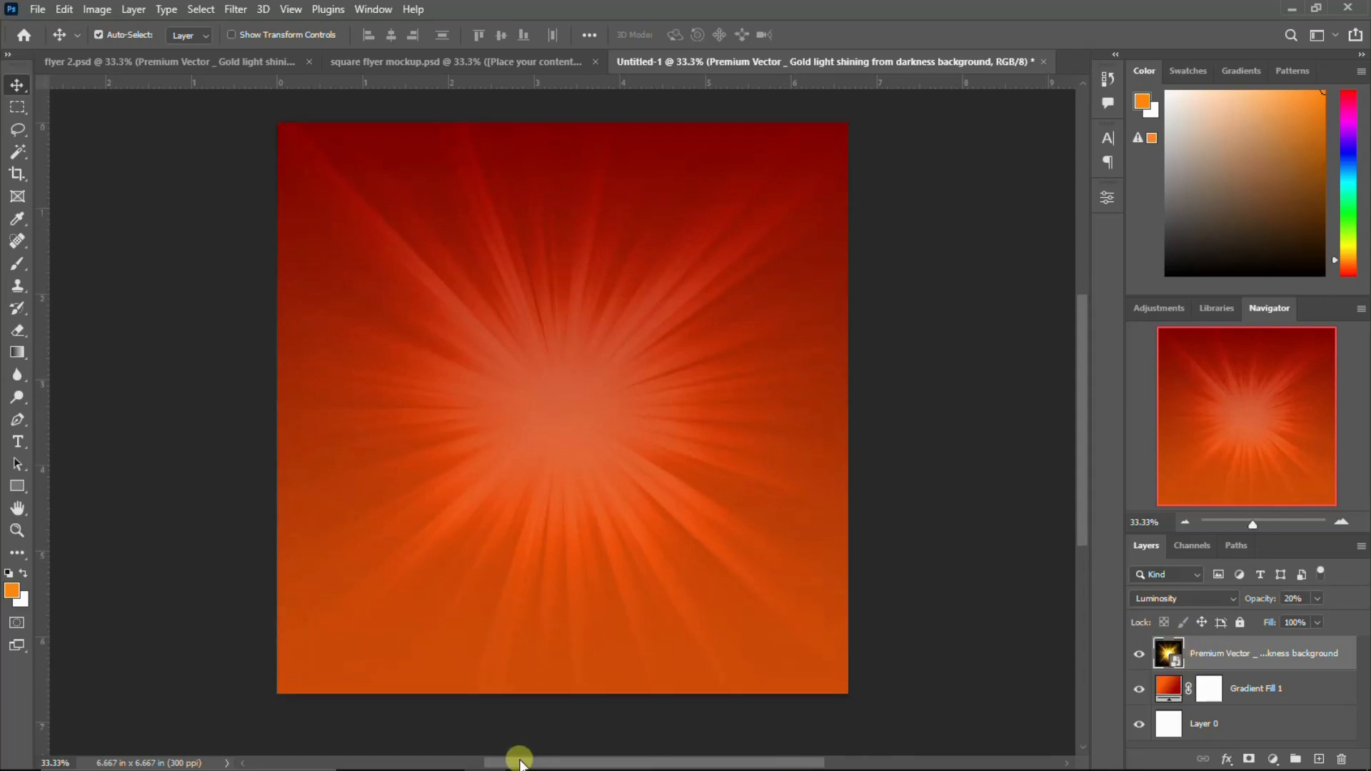
# Place the red blurred ab556a1d image from the FLYER 2 folder and stretch it to the full canvas width.
pyautogui.click(359, 751)
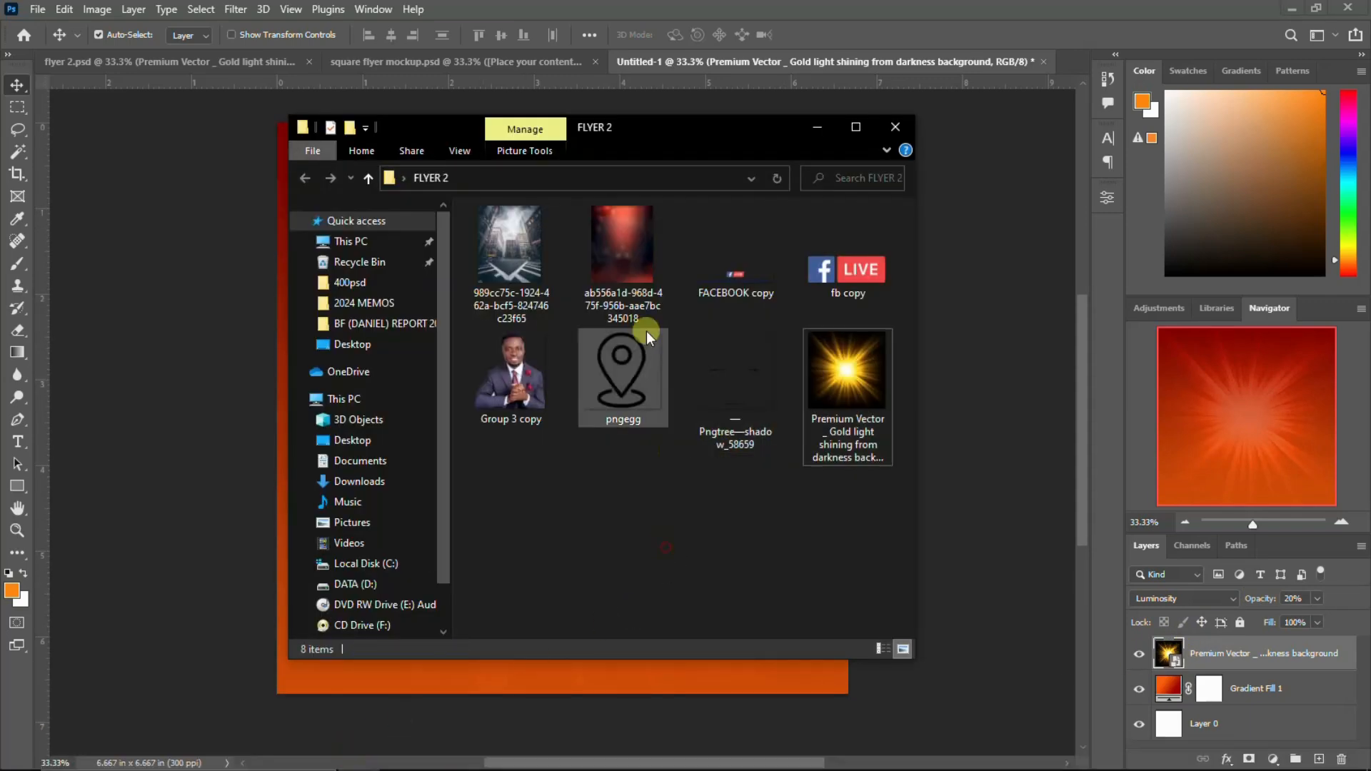
pyautogui.moveTo(637, 260); pyautogui.dragTo(268, 413)
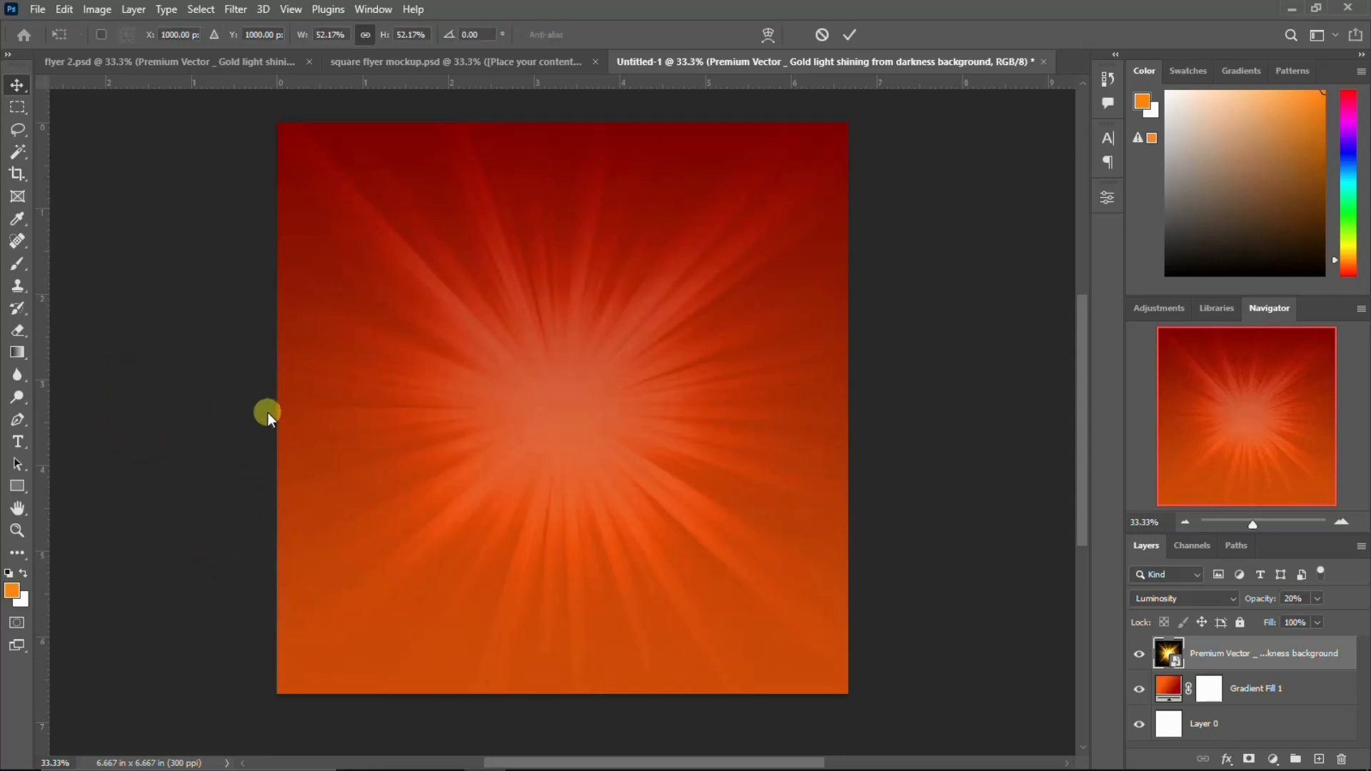
pyautogui.moveTo(810, 409); pyautogui.dragTo(849, 408)
pyautogui.moveTo(335, 408); pyautogui.dragTo(275, 404)
pyautogui.press('Return')
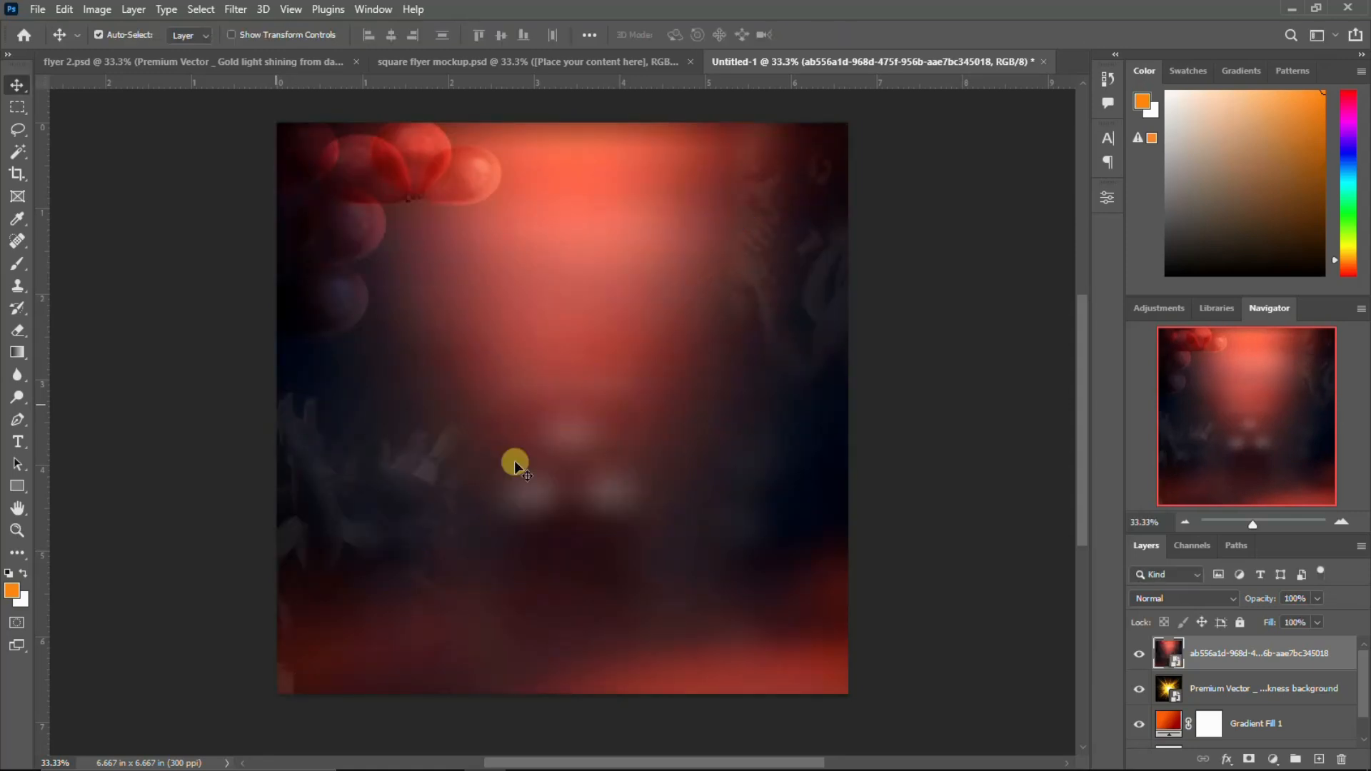
# Set the blend mode of the placed ab556a1d layer to Overlay, matching its counterpart in flyer 2.psd.
pyautogui.click(1224, 597)
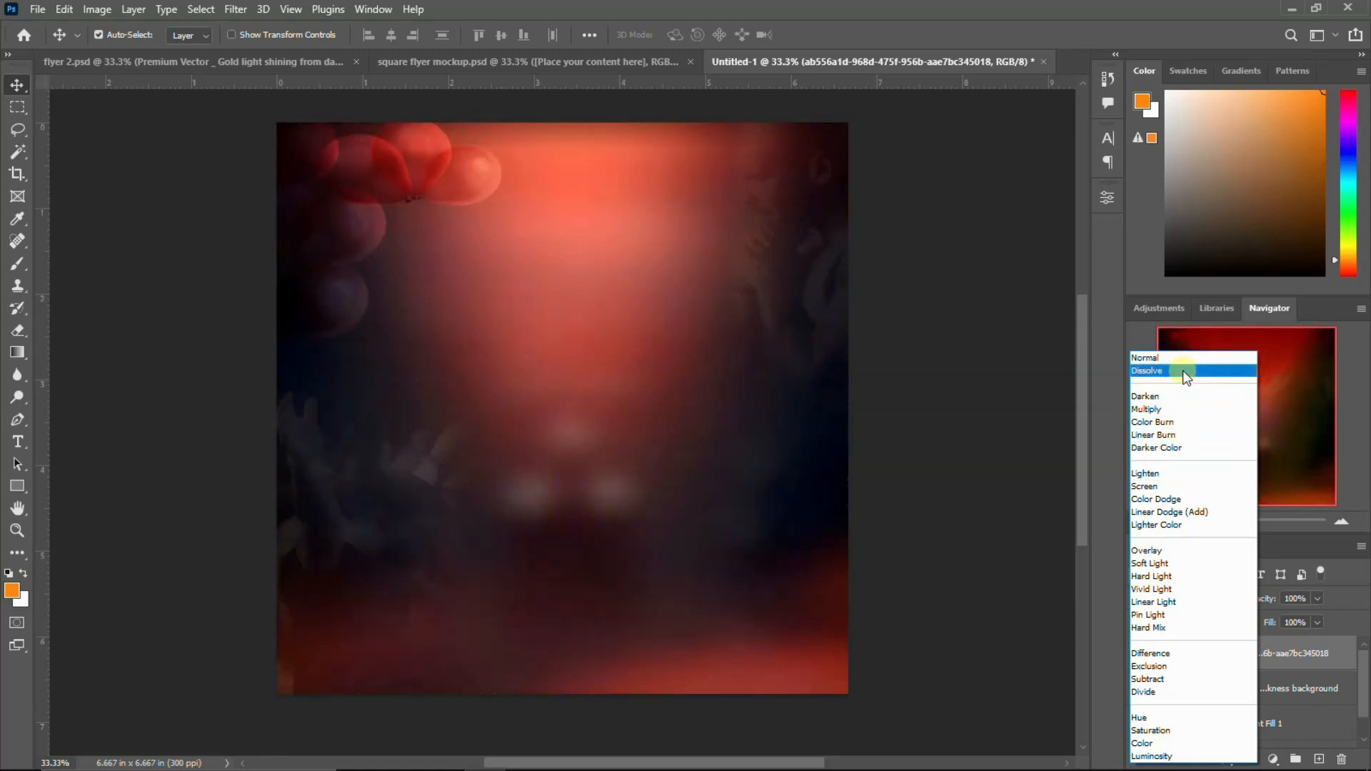
pyautogui.click(1186, 357)
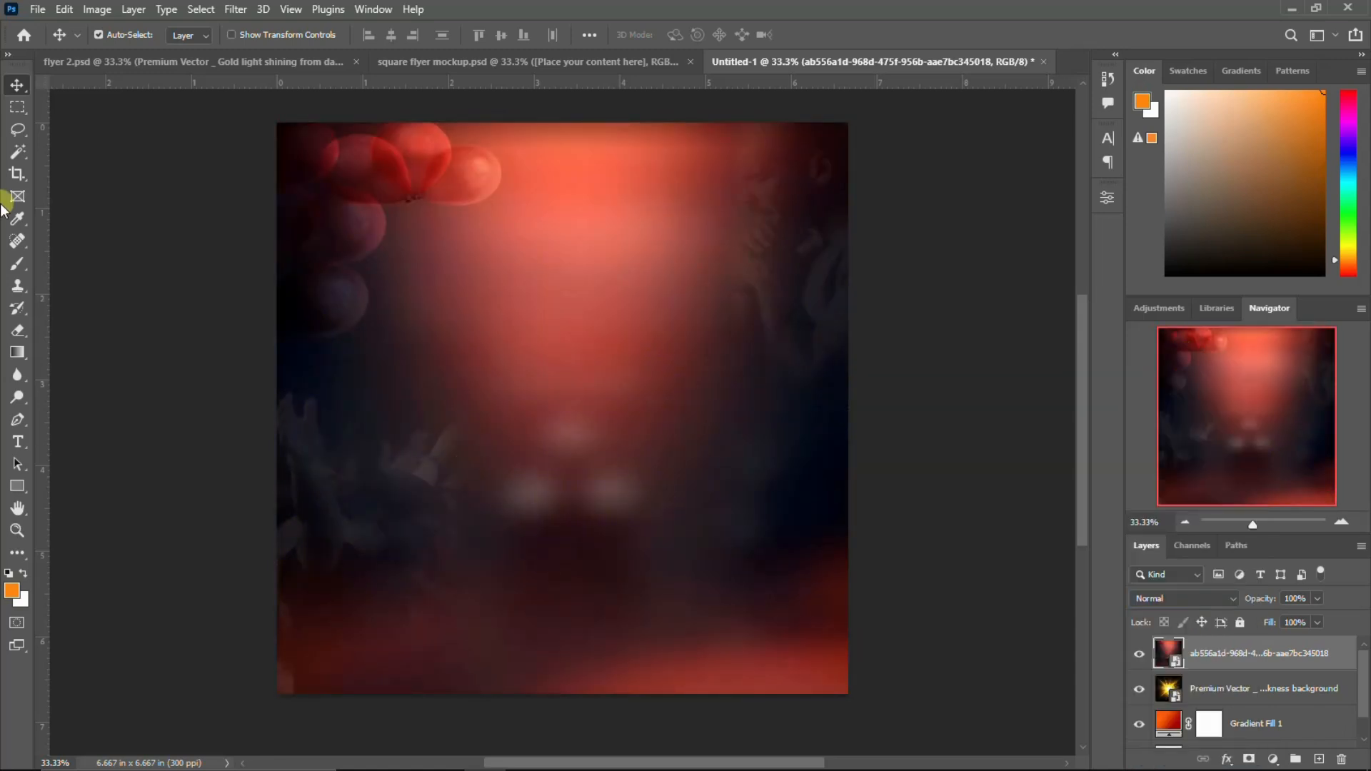
pyautogui.click(101, 62)
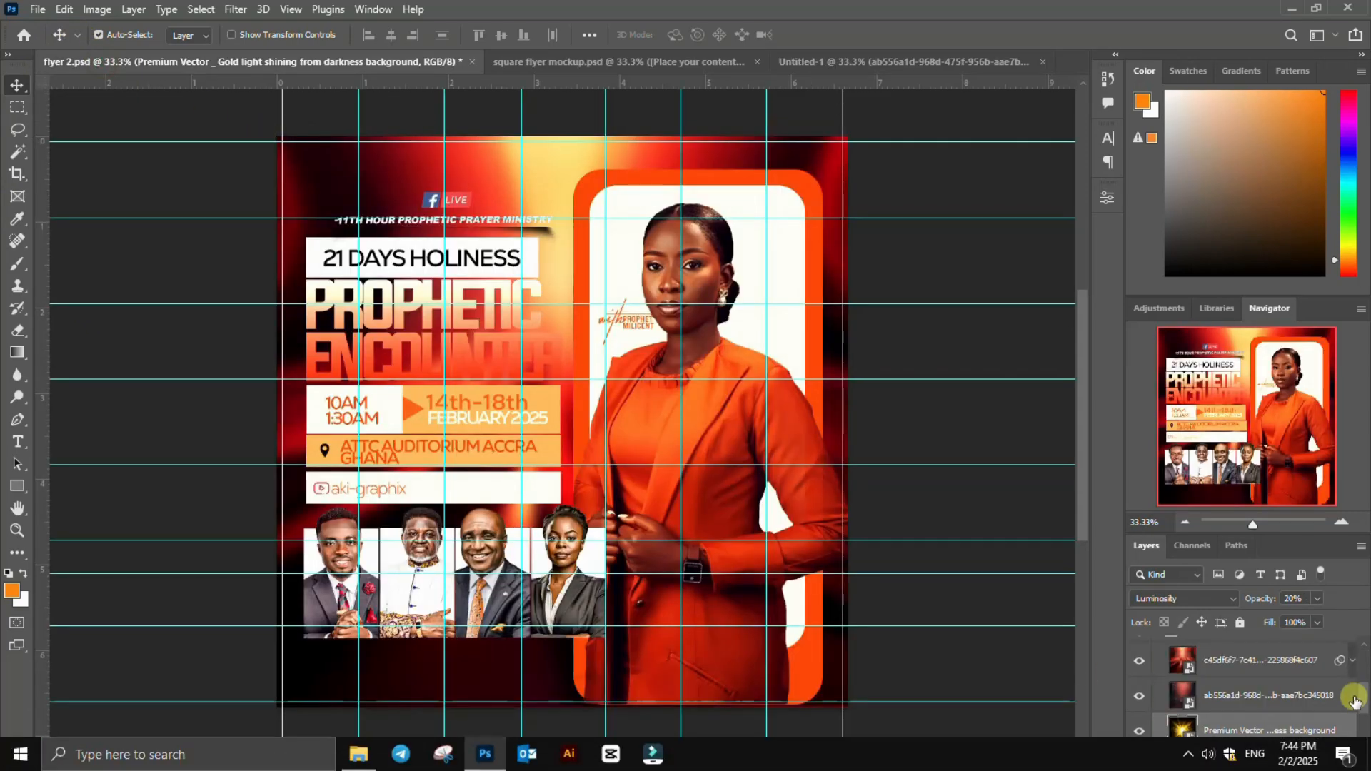
pyautogui.click(1257, 686)
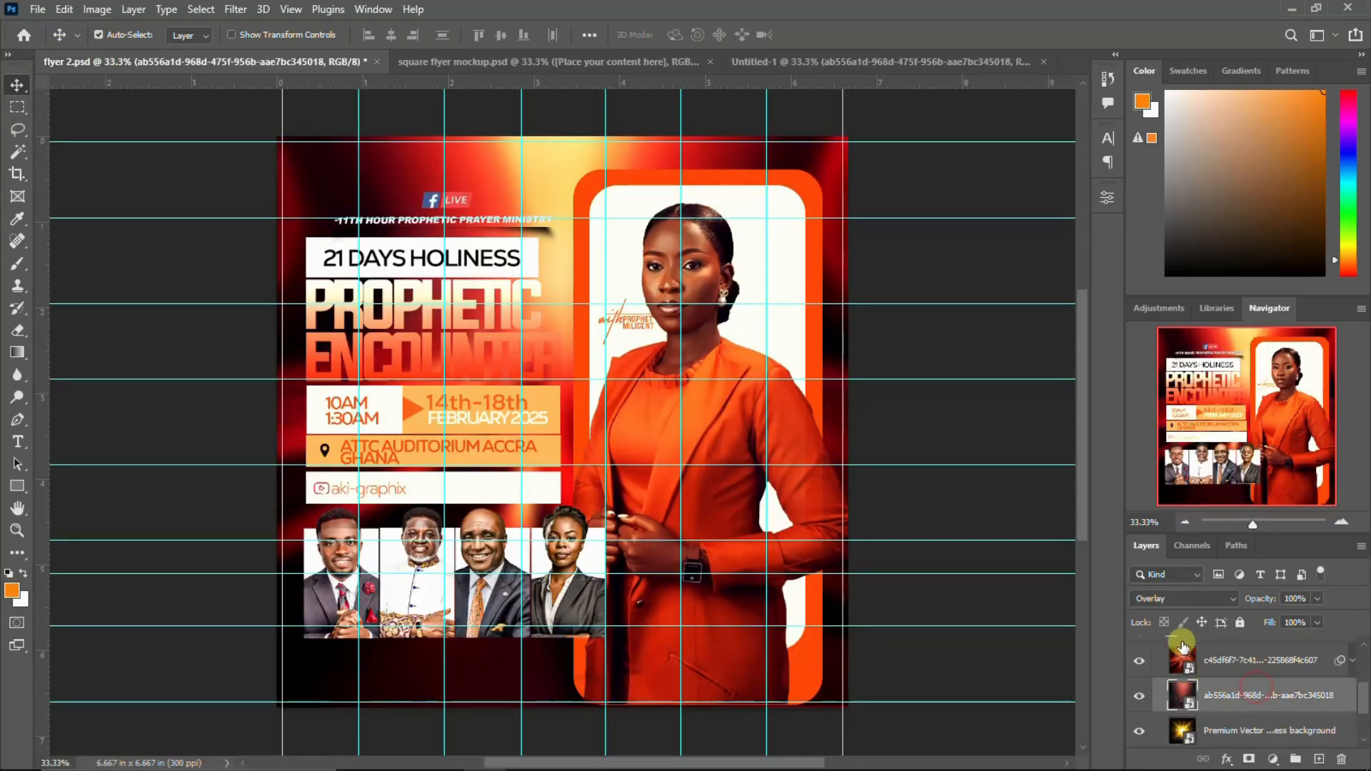
pyautogui.click(837, 63)
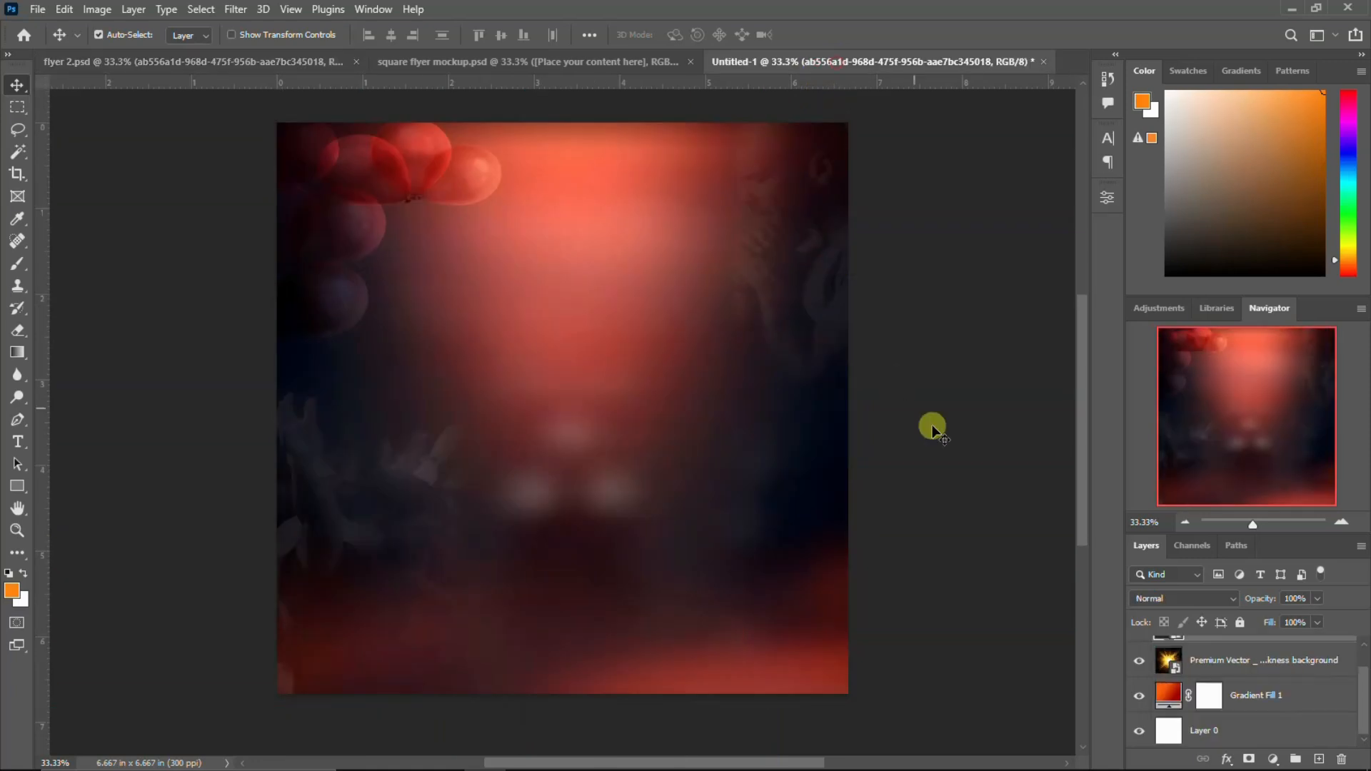
pyautogui.click(1197, 595)
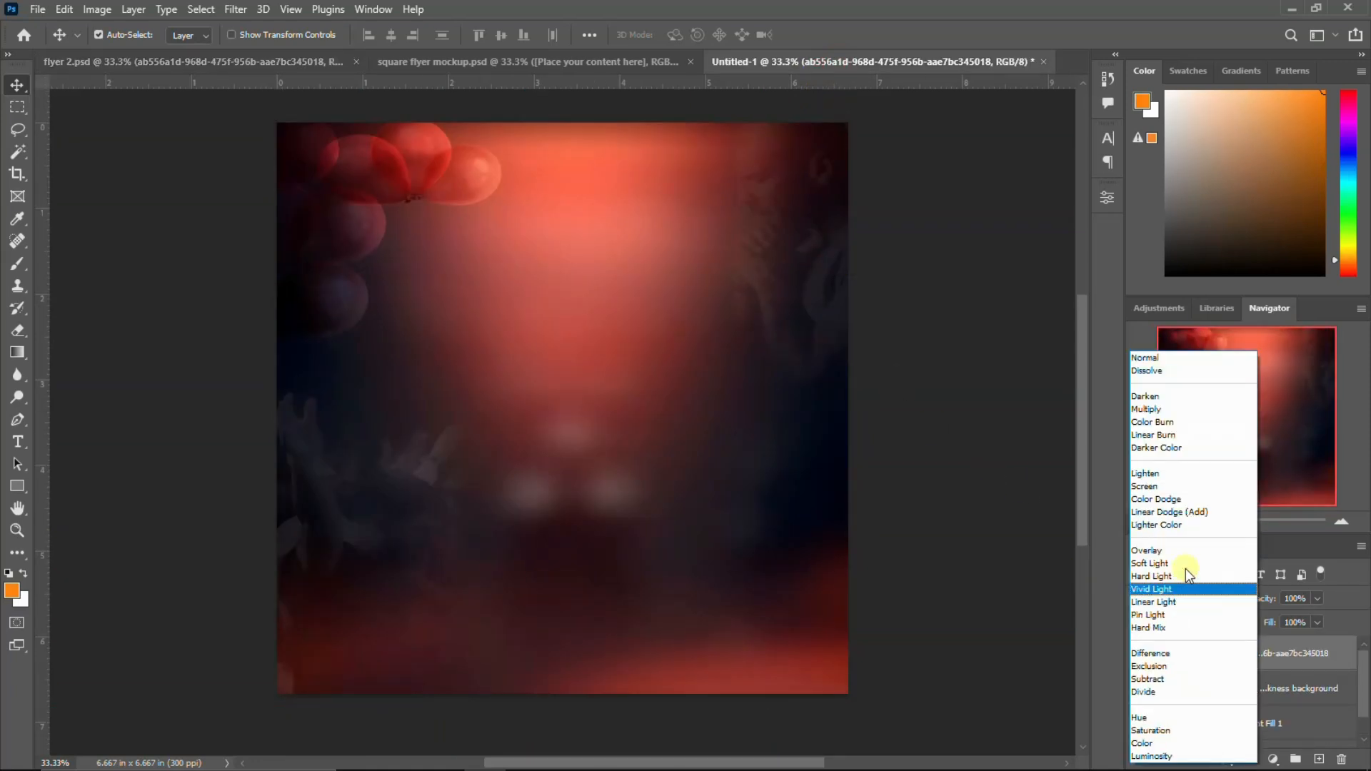
pyautogui.click(1177, 547)
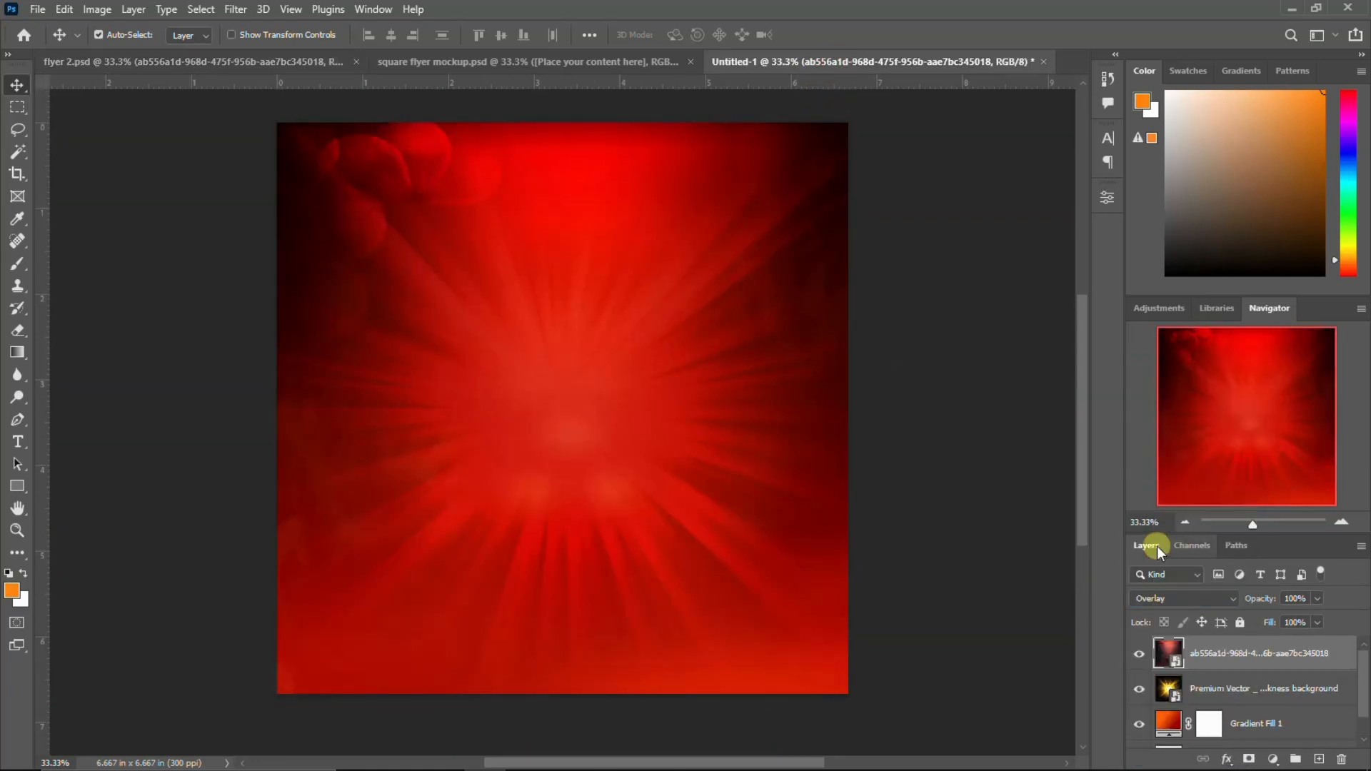
# In flyer 2.psd, hide all layers and groups above BACKGROUND, including NAME & LOGO, Group 1 and NAME & IMAGE.
pyautogui.moveTo(1172, 660); pyautogui.dragTo(1223, 696)
pyautogui.click(1225, 696)
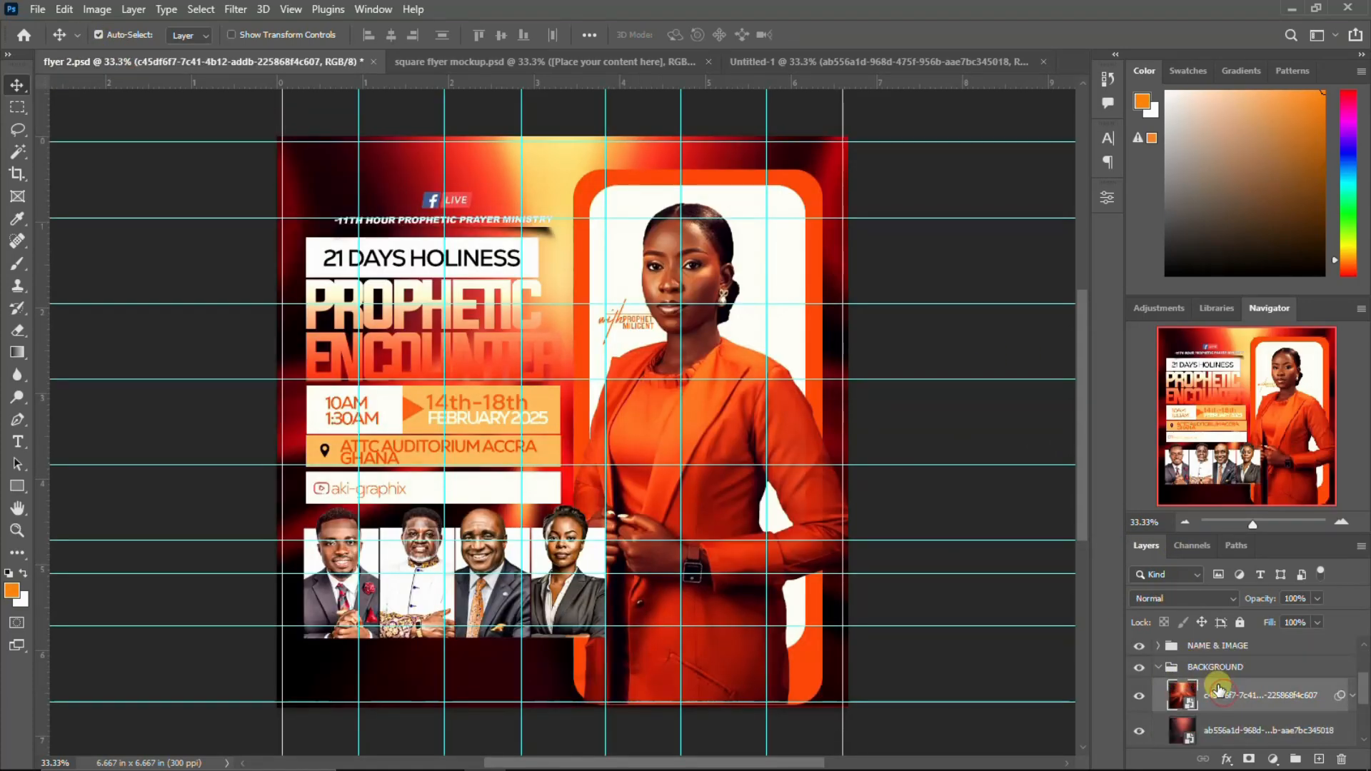
pyautogui.click(1218, 646)
pyautogui.scroll(2, 1220, 651)
pyautogui.click(1220, 652)
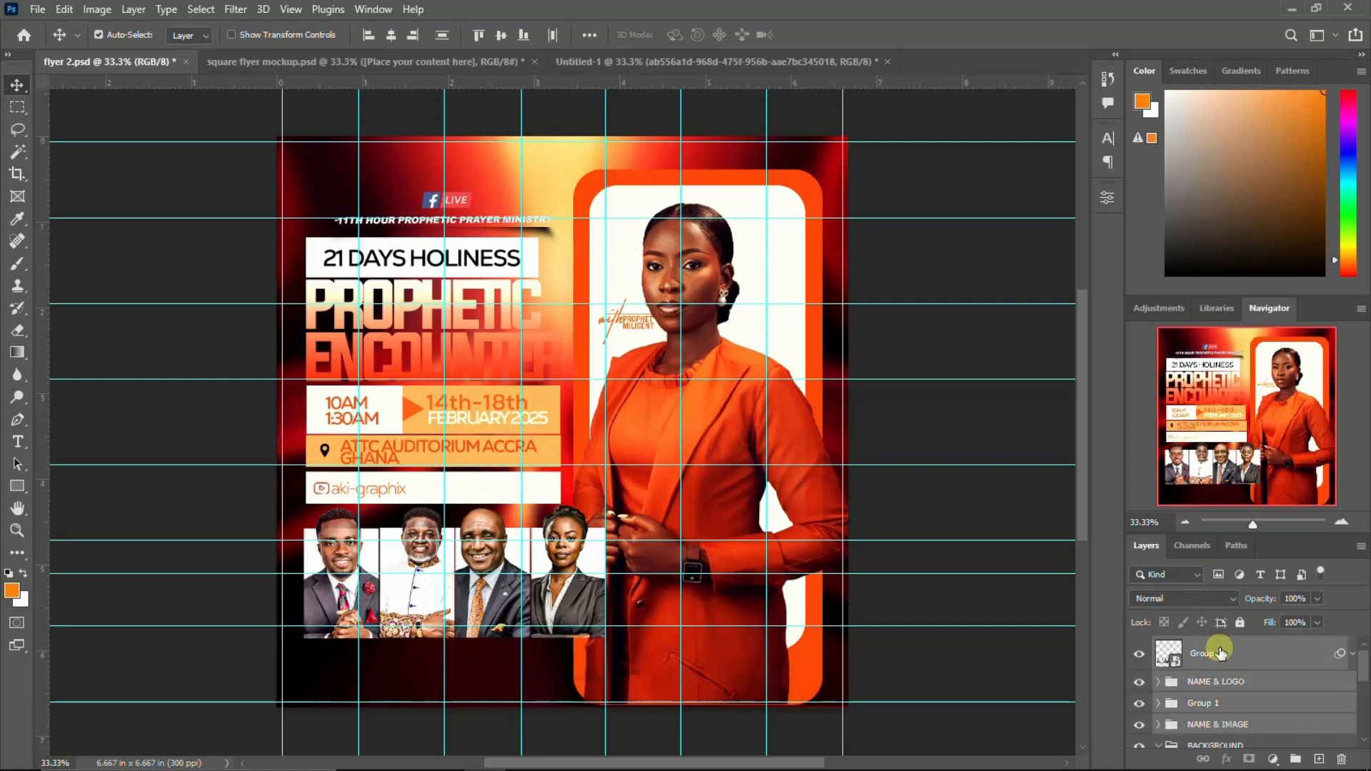
pyautogui.moveTo(1142, 654); pyautogui.dragTo(1139, 705)
pyautogui.scroll(-2, 1166, 722)
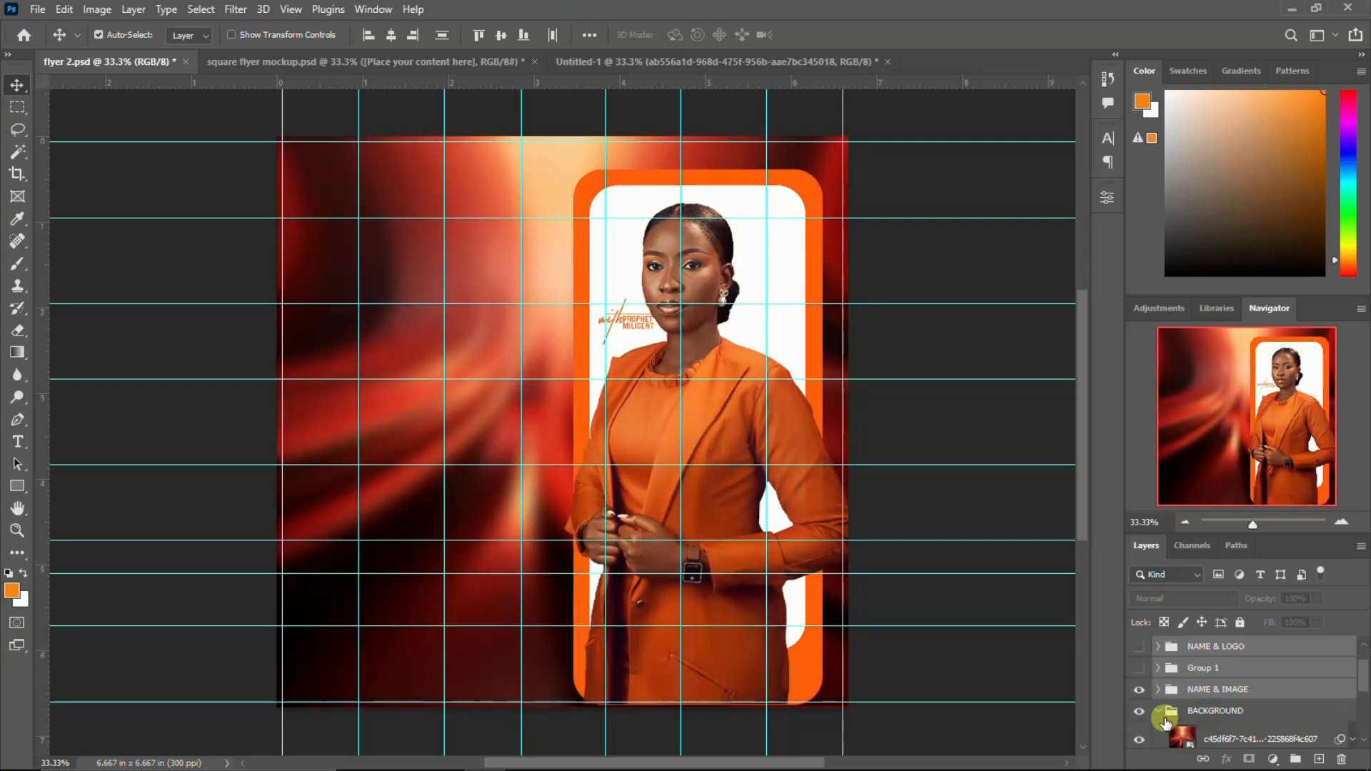
pyautogui.click(1140, 690)
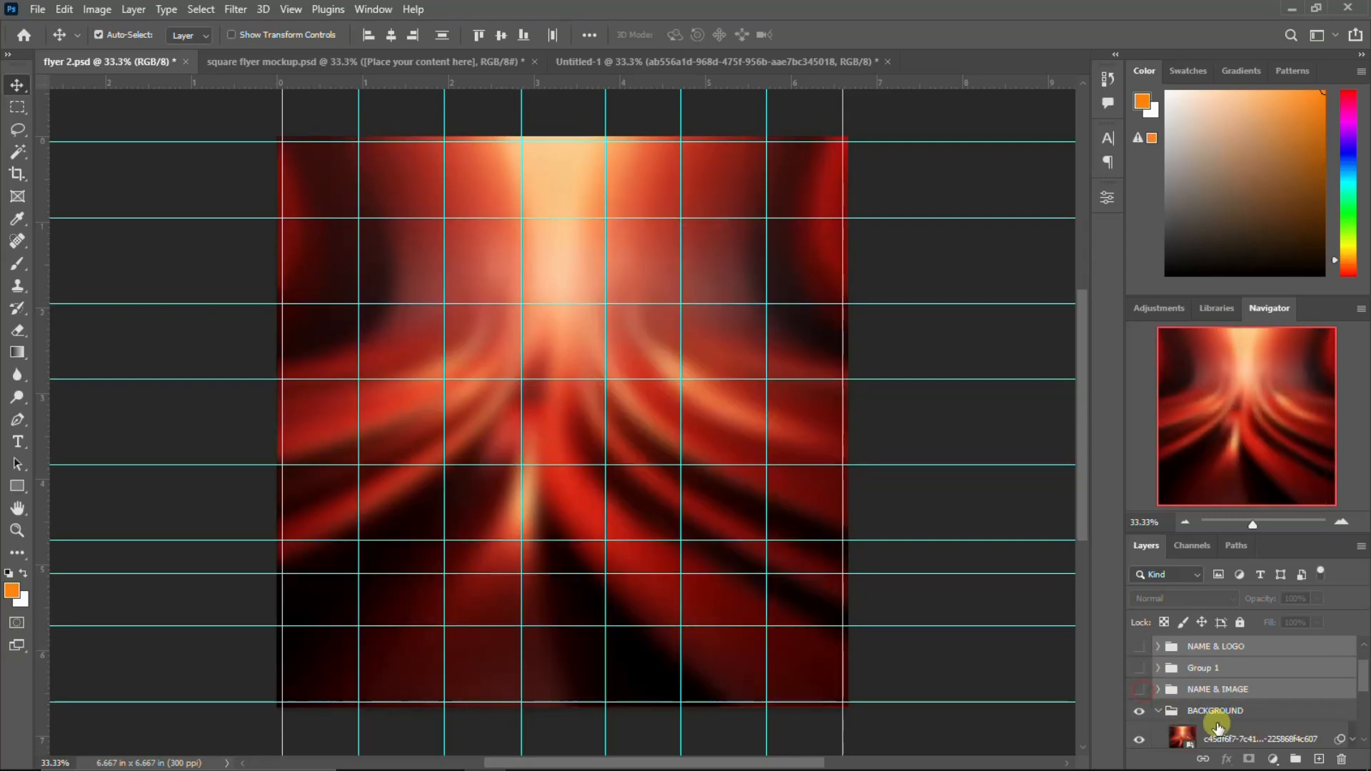
# Copy the c45df6f7 red light-streak layer from flyer 2.psd into the Untitled-1 document and place it over the canvas.
pyautogui.click(1217, 736)
pyautogui.moveTo(658, 438); pyautogui.dragTo(691, 374)
pyautogui.moveTo(598, 482); pyautogui.dragTo(569, 423)
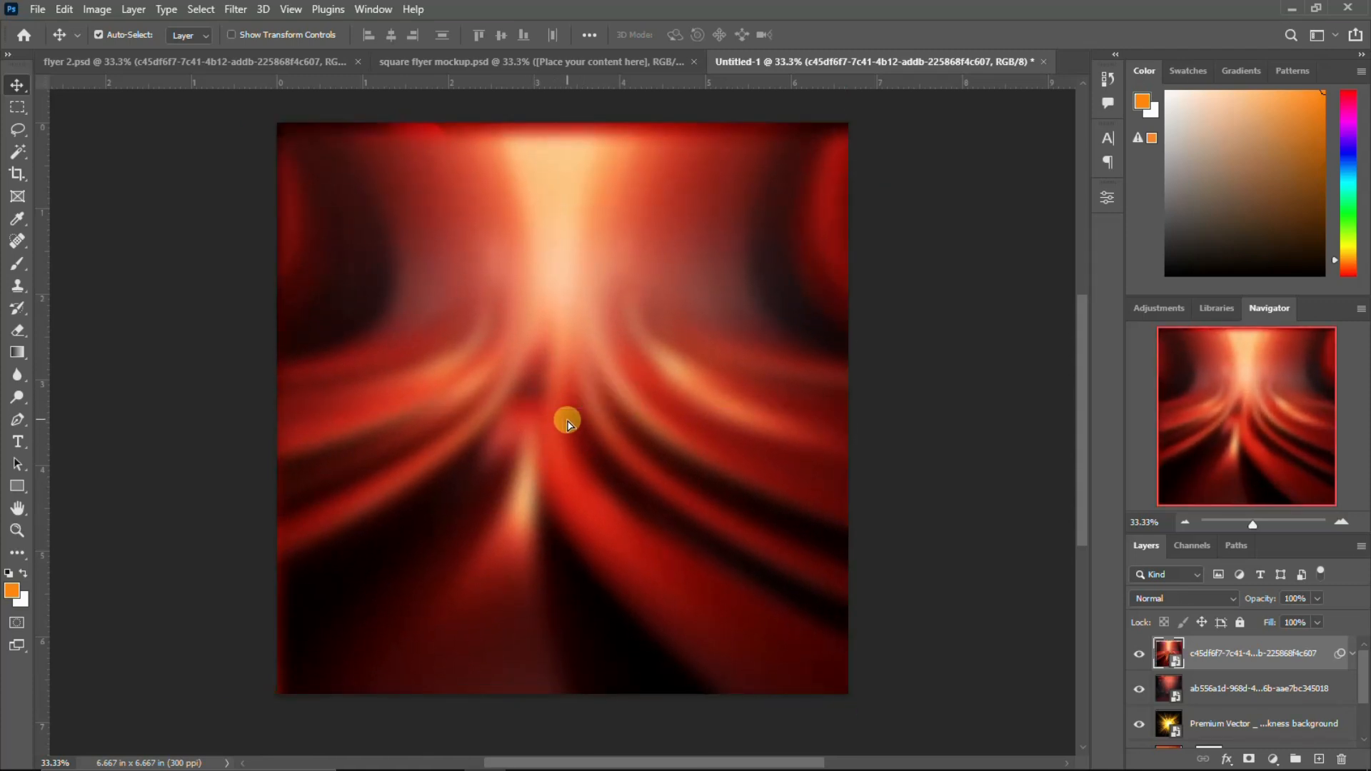
# Align the c45df6f7 layer horizontally and vertically to the centre of the canvas and clear the selection.
pyautogui.press('ctrl')
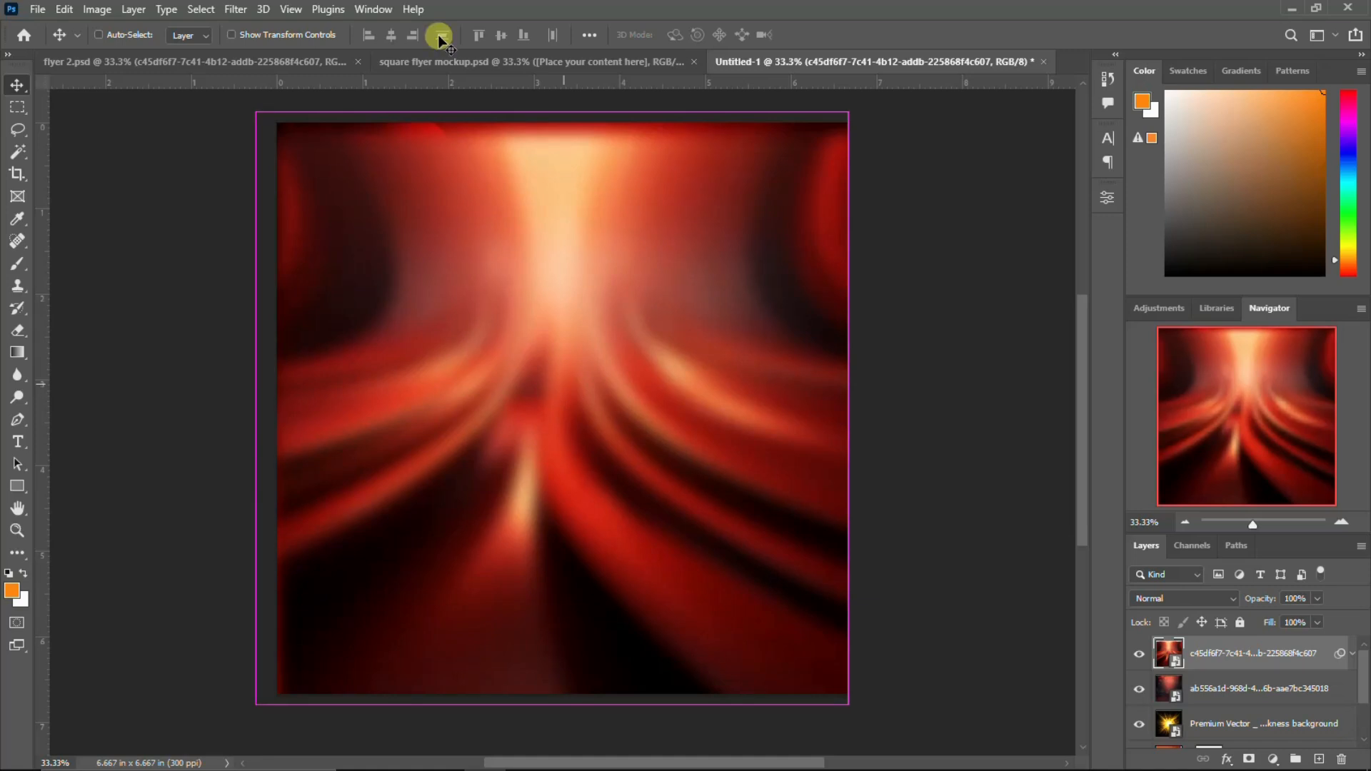
pyautogui.press('a')
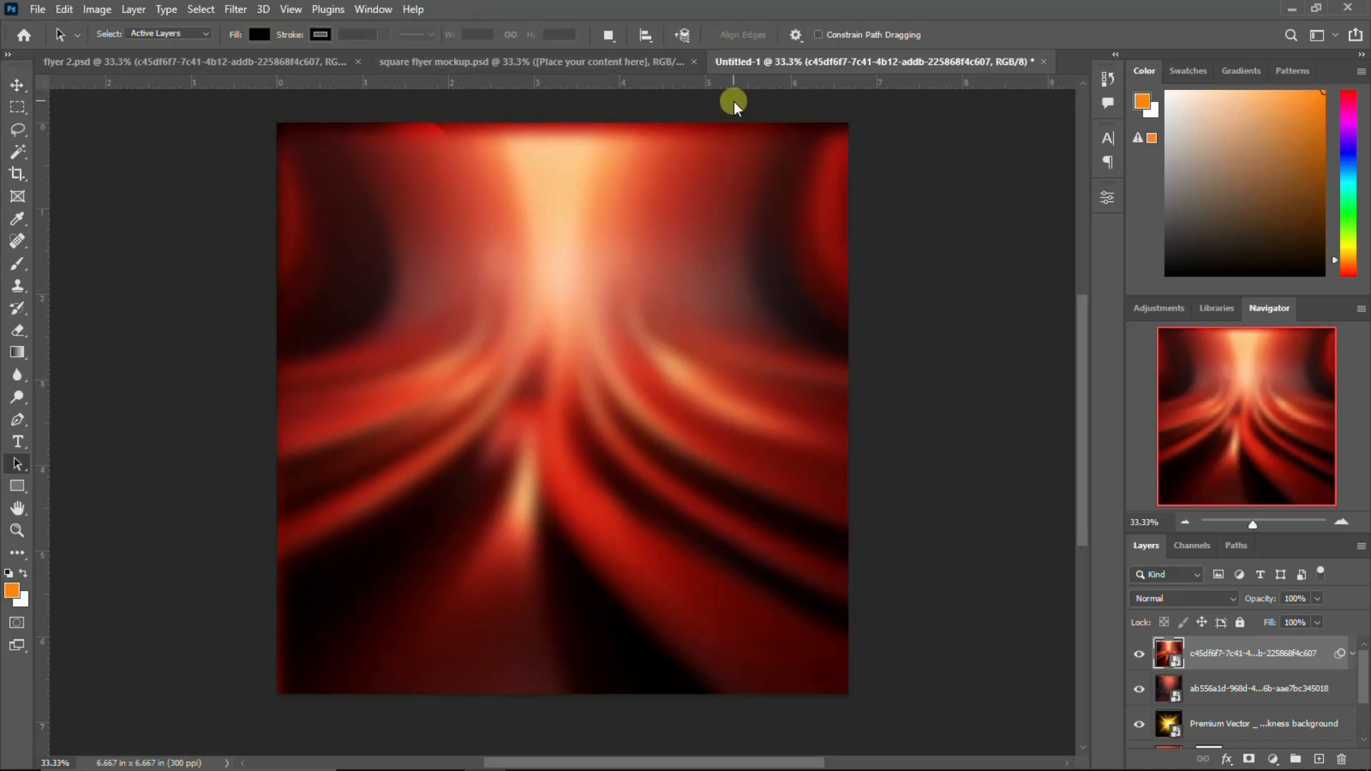
pyautogui.press('v')
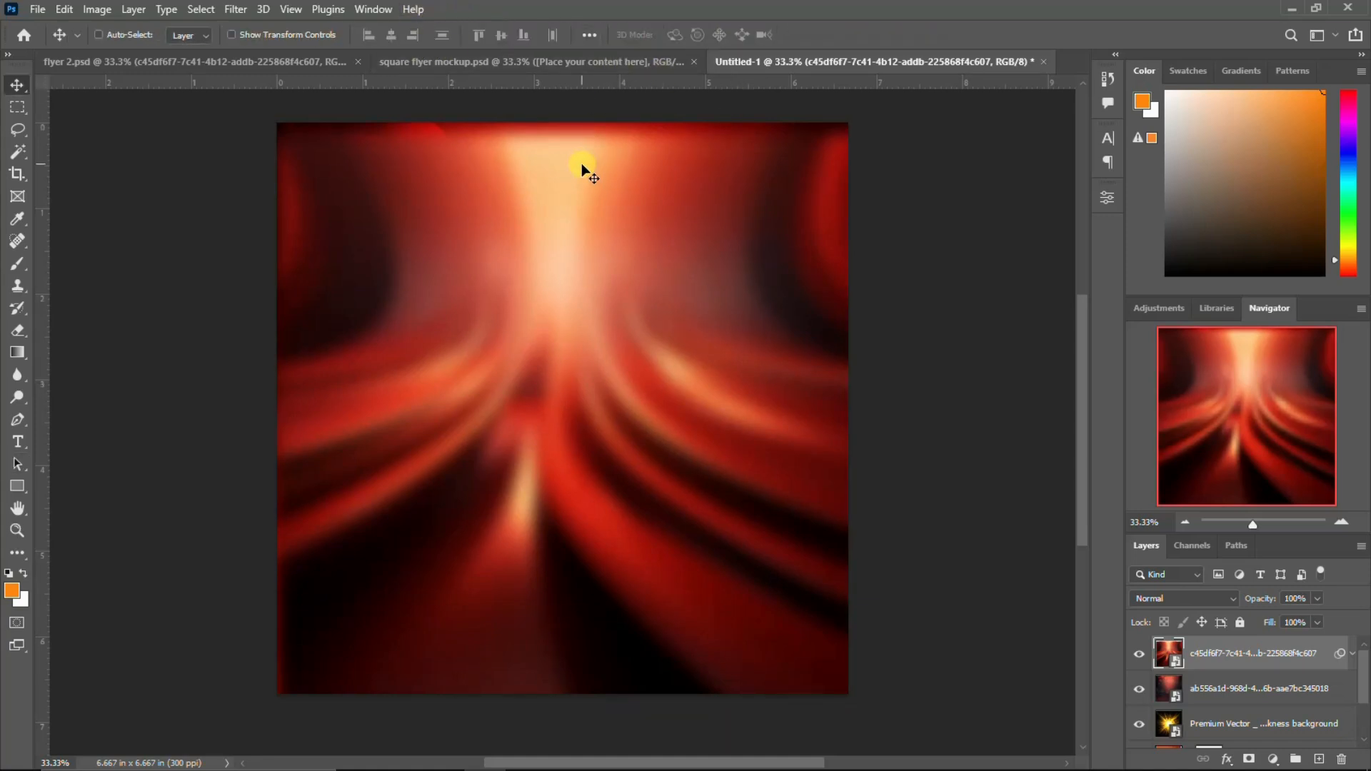
pyautogui.hotkey('ctrl', 'a')
pyautogui.click(397, 40)
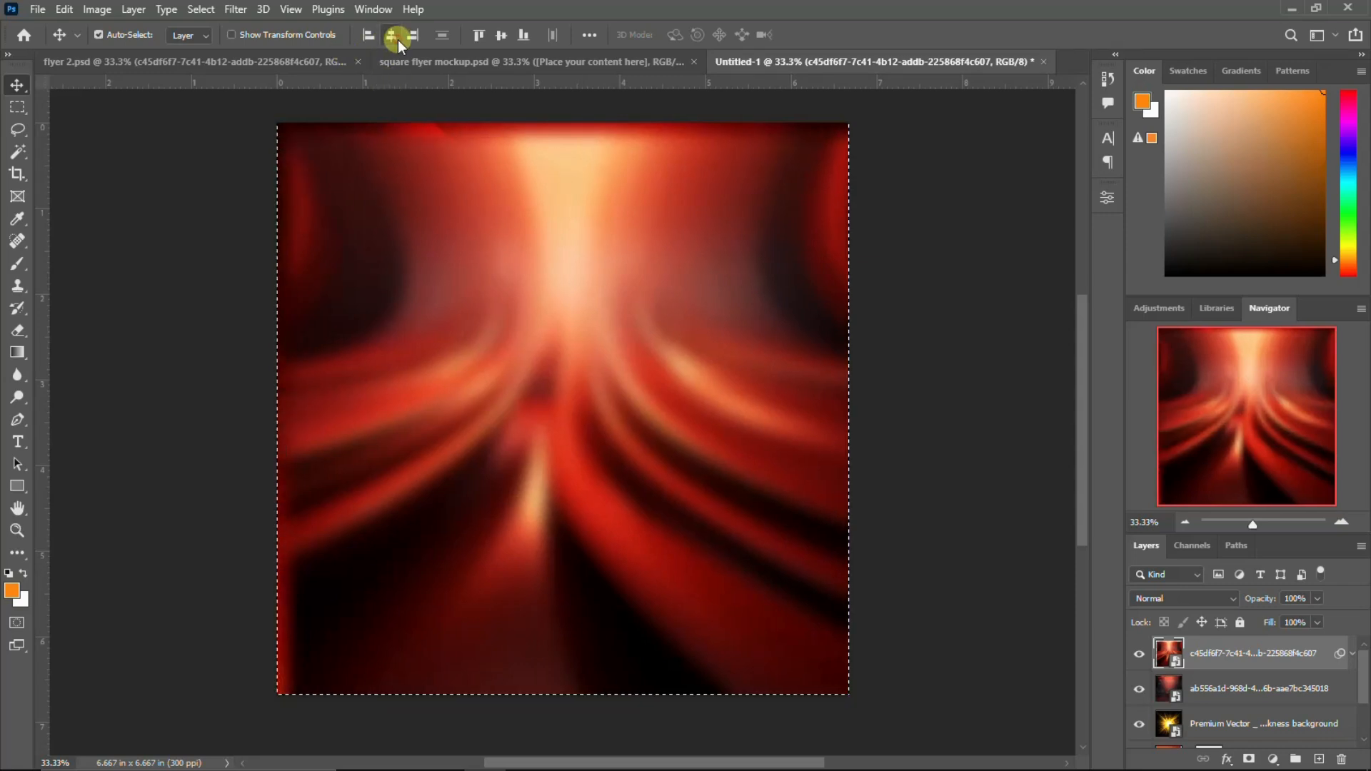
pyautogui.click(499, 37)
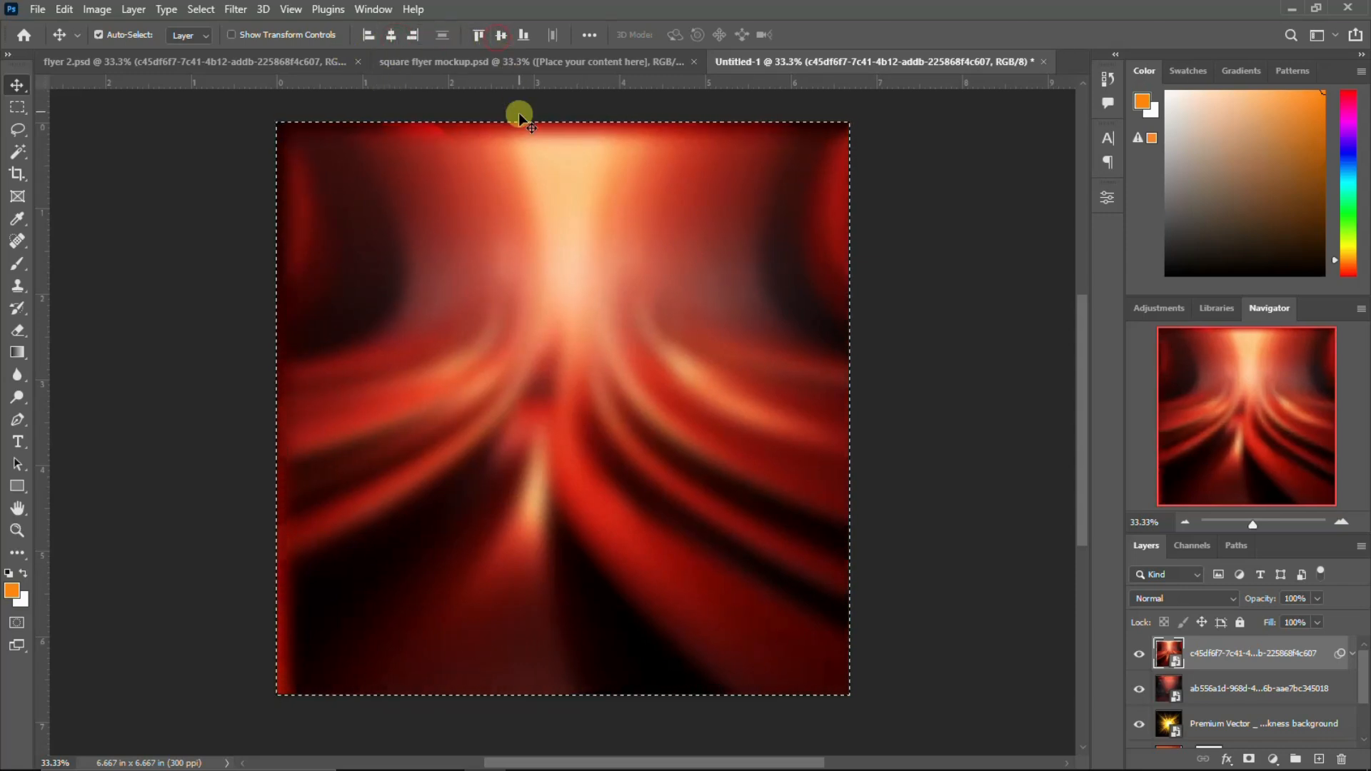
pyautogui.hotkey('ctrl', 'd')
# Free-transform the c45df6f7 layer, moving it slightly up and left so it covers the canvas edges.
pyautogui.hotkey('ctrl', 't')
pyautogui.click(712, 315)
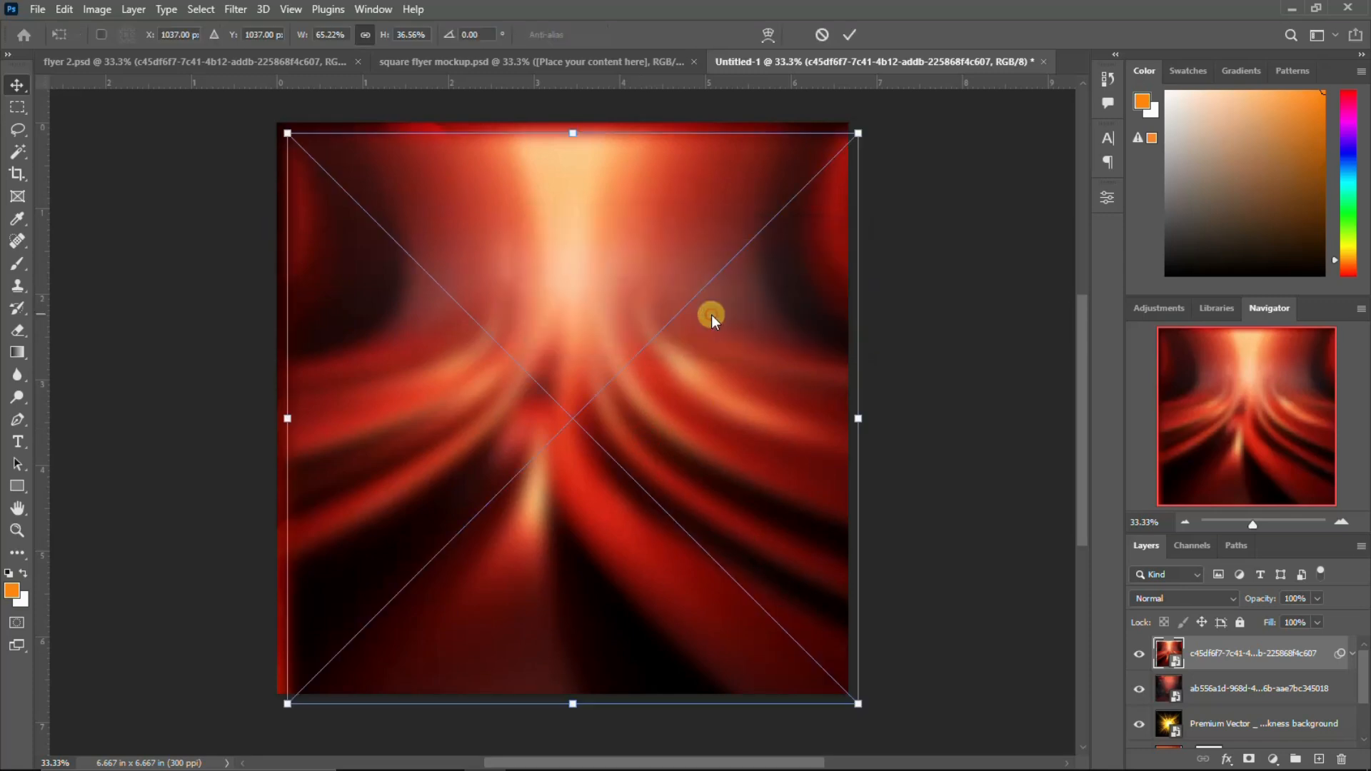
pyautogui.moveTo(783, 646); pyautogui.dragTo(781, 638)
pyautogui.press('Return')
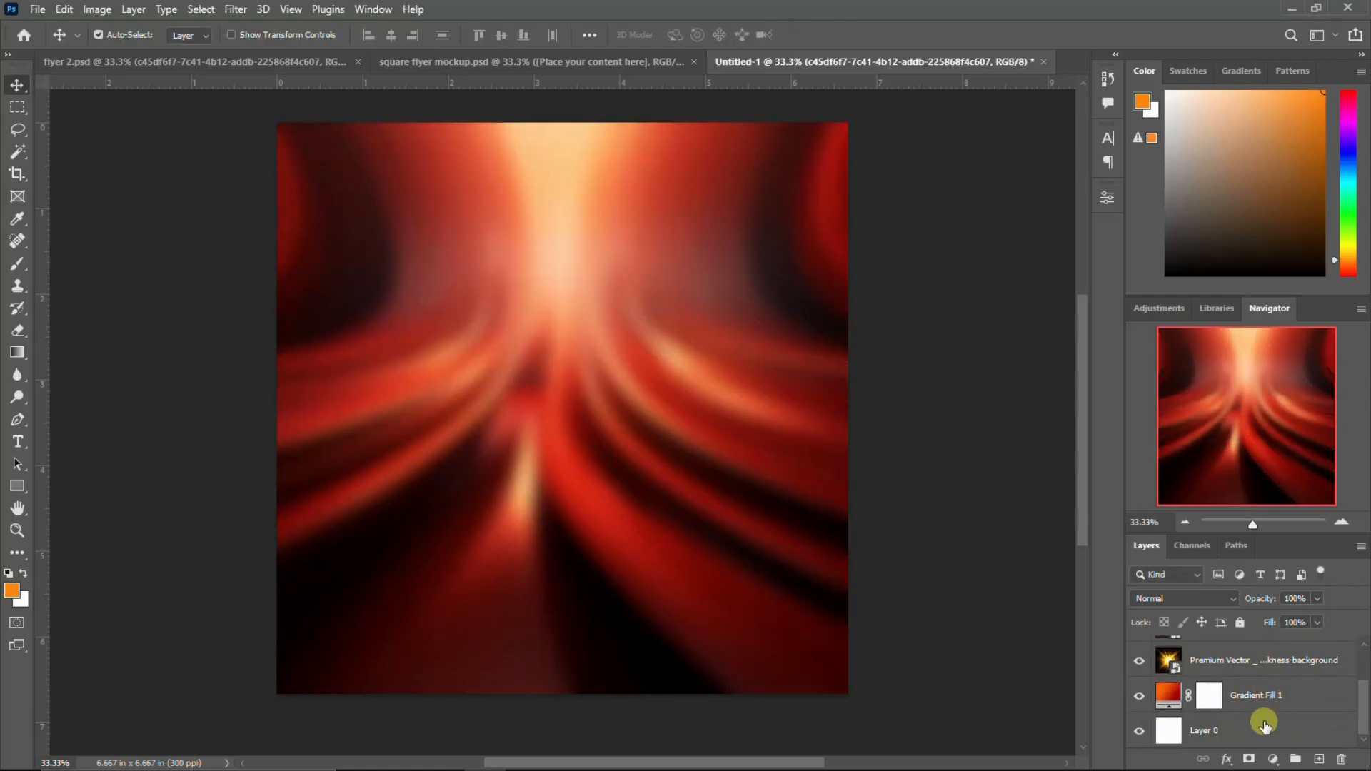
# Group all the layers down to Layer 0 and name the group BACKGROUND.
pyautogui.keyDown('shift'); pyautogui.click(1268, 725); pyautogui.keyUp('shift')
pyautogui.hotkey('ctrl', 'g')
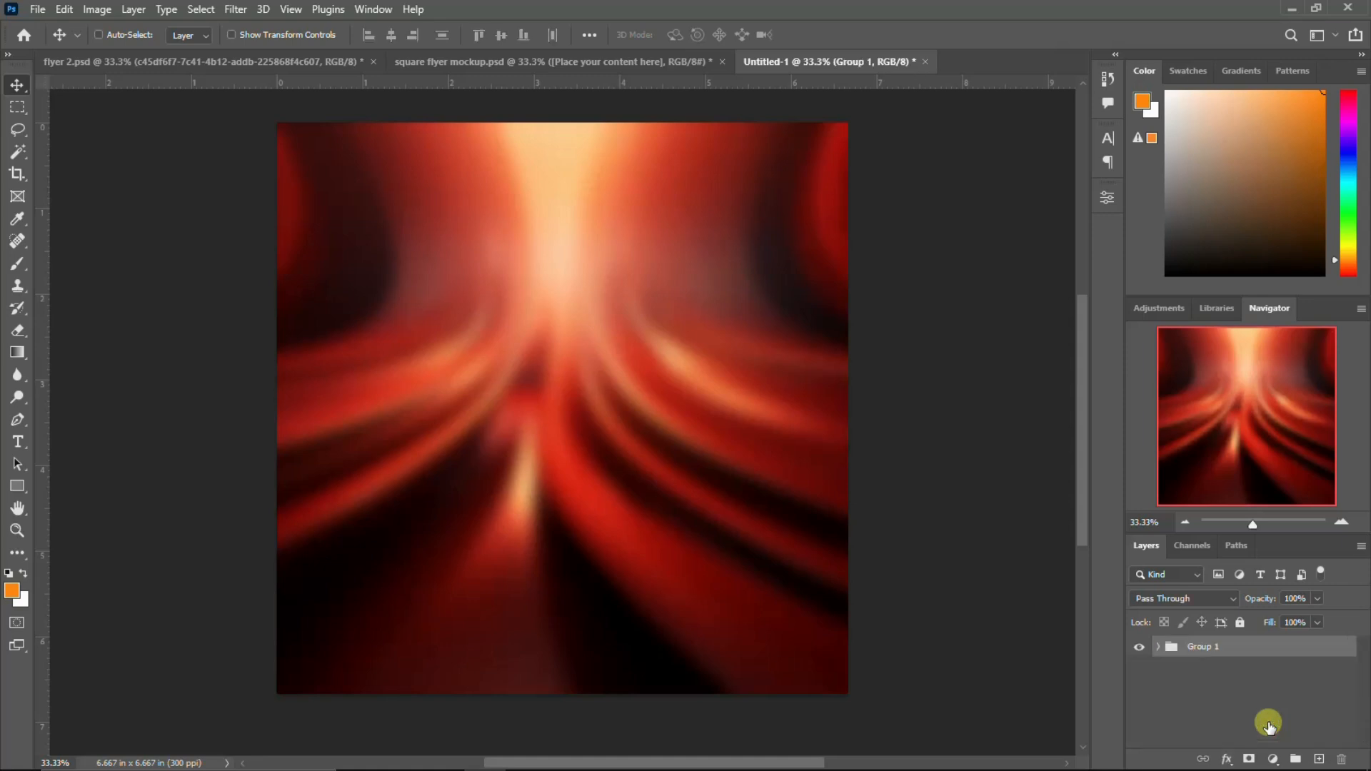
pyautogui.doubleClick(1206, 647)
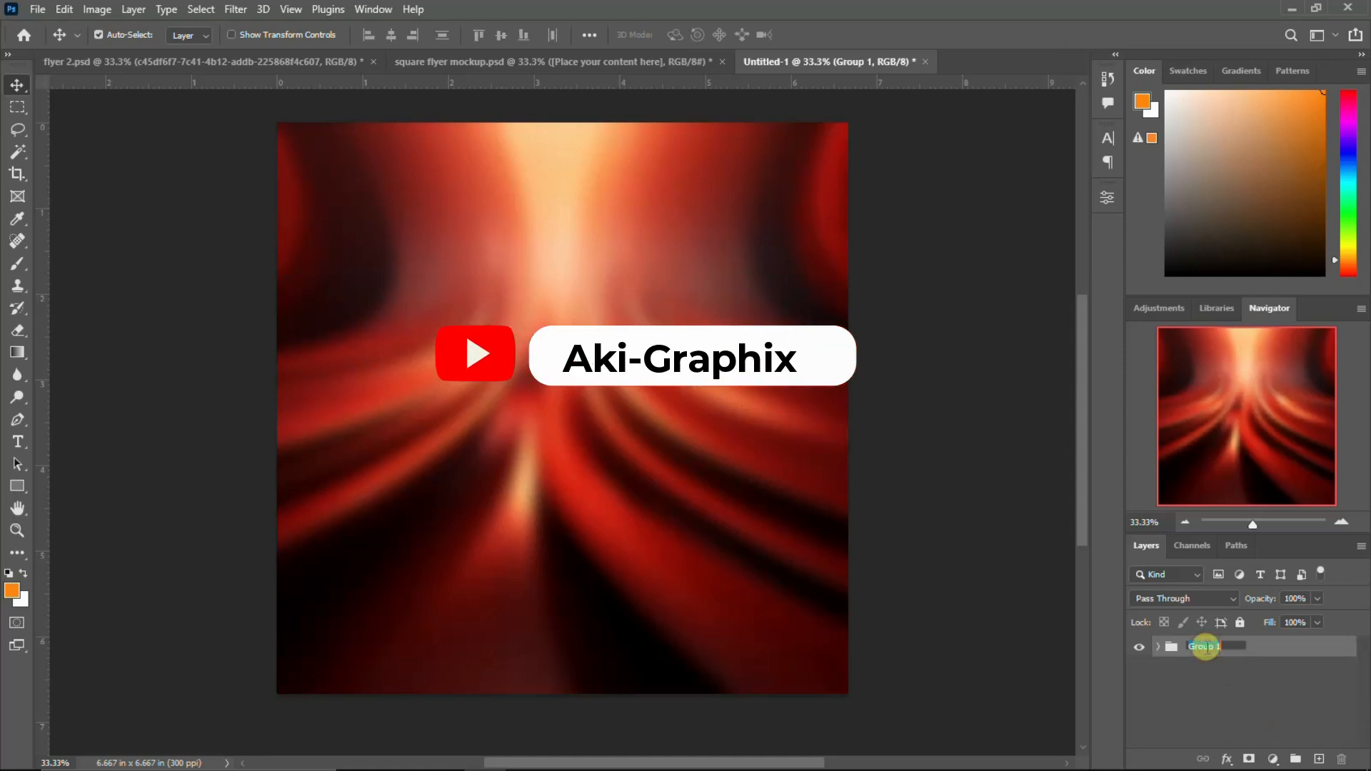
pyautogui.write('BACKGROUND')
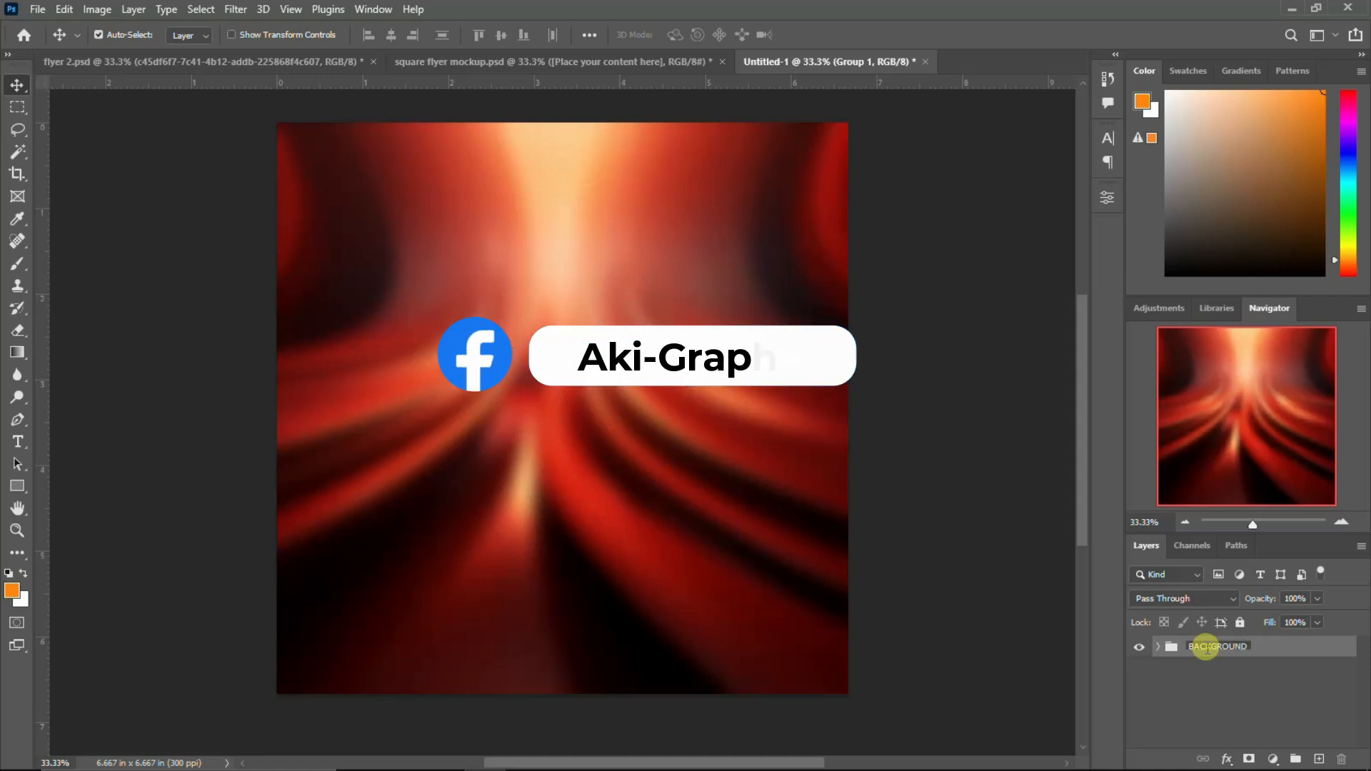
pyautogui.press('Return')
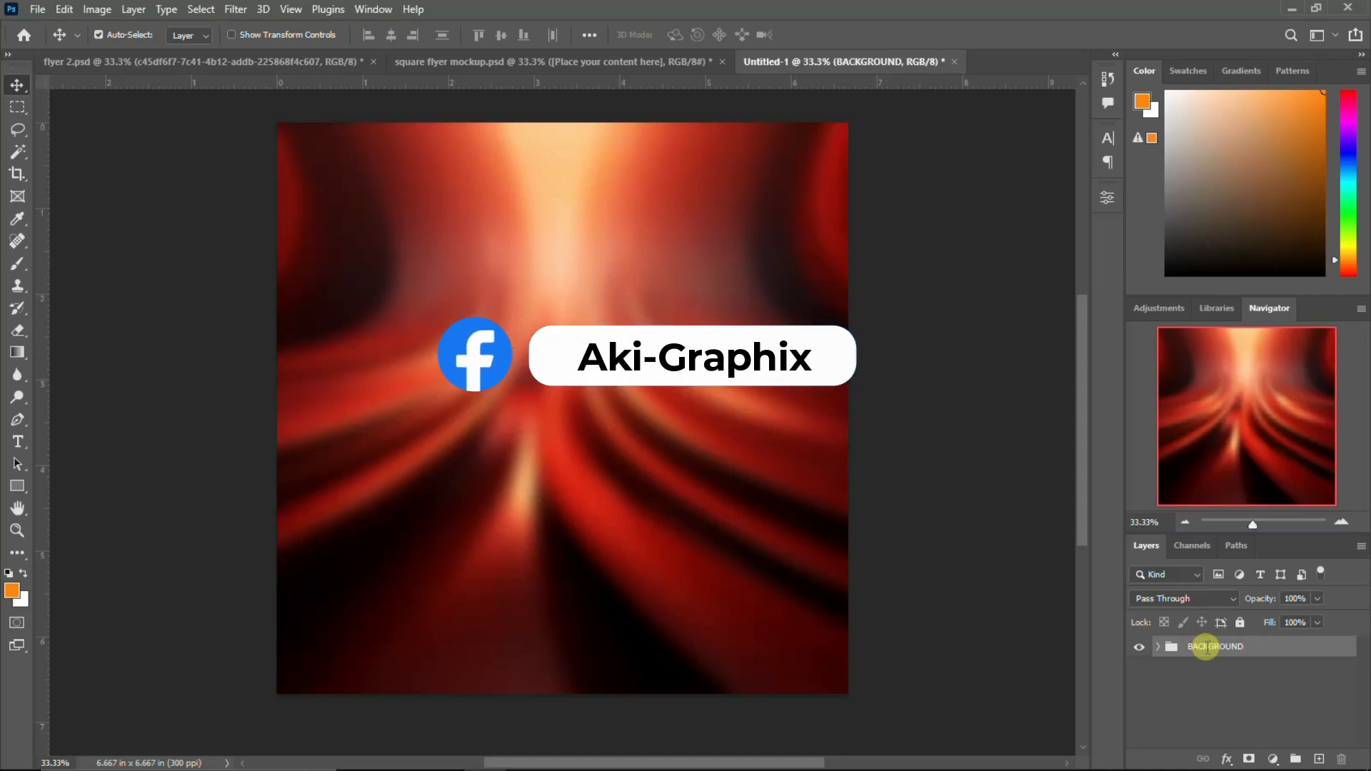
# Draw a tall rectangle about 826 x 1622 px on the right half of the canvas and fill it with orange.
pyautogui.click(17, 486)
pyautogui.moveTo(595, 216); pyautogui.dragTo(830, 680)
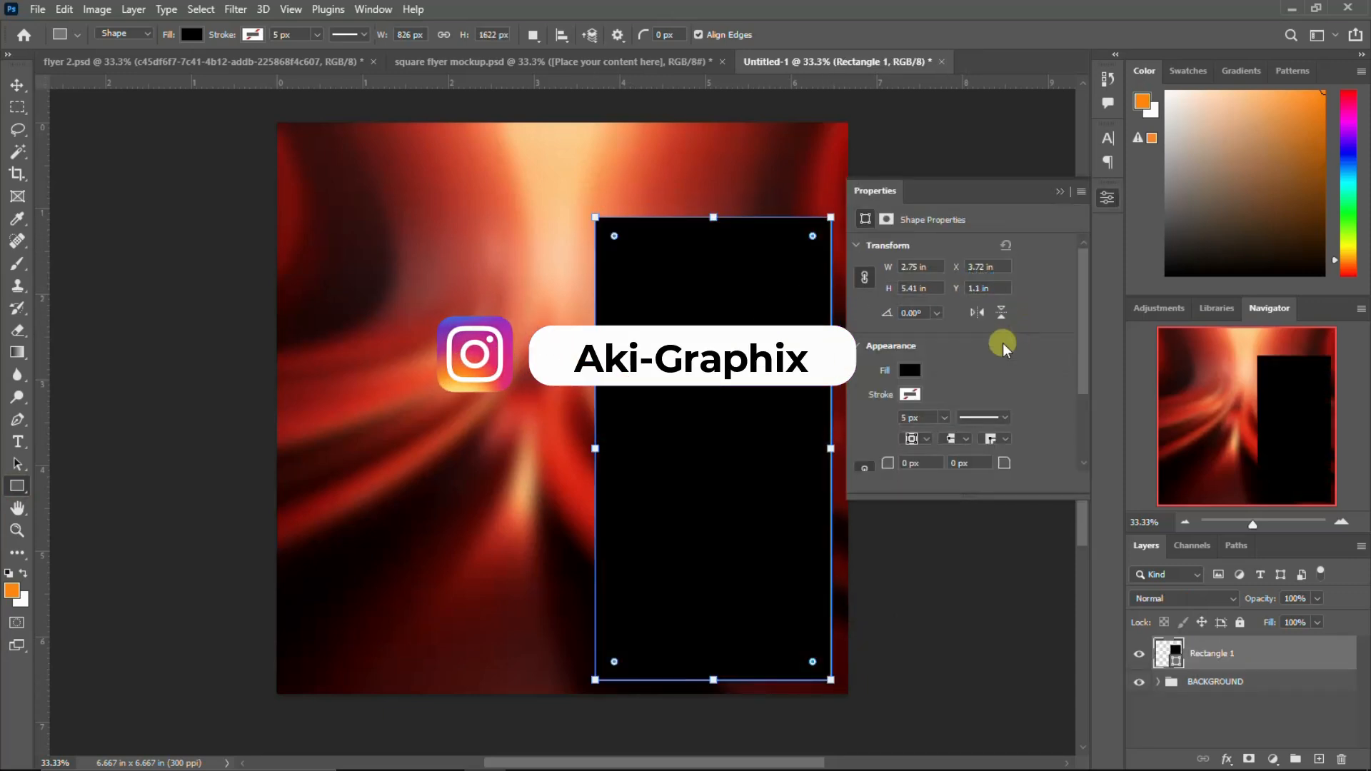
pyautogui.click(910, 370)
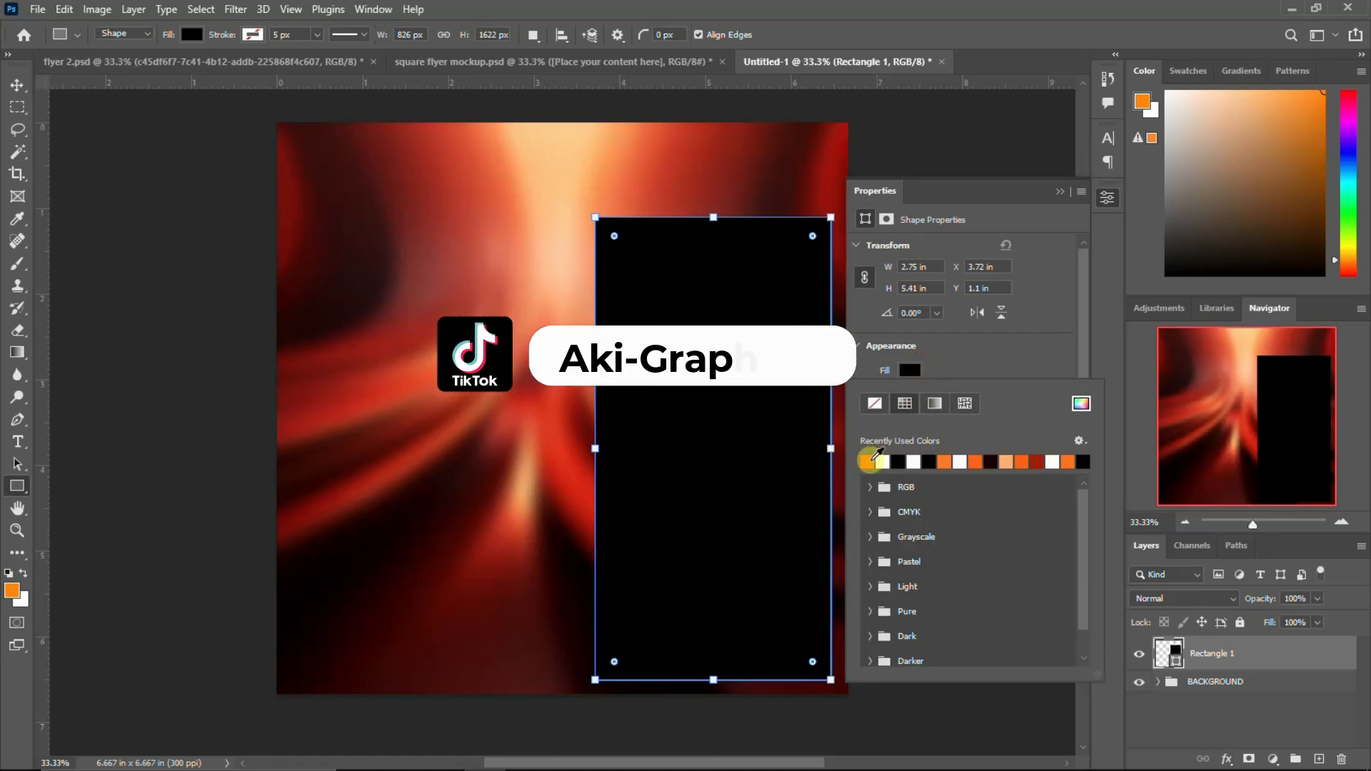
pyautogui.click(873, 459)
pyautogui.click(1105, 197)
pyautogui.click(1106, 197)
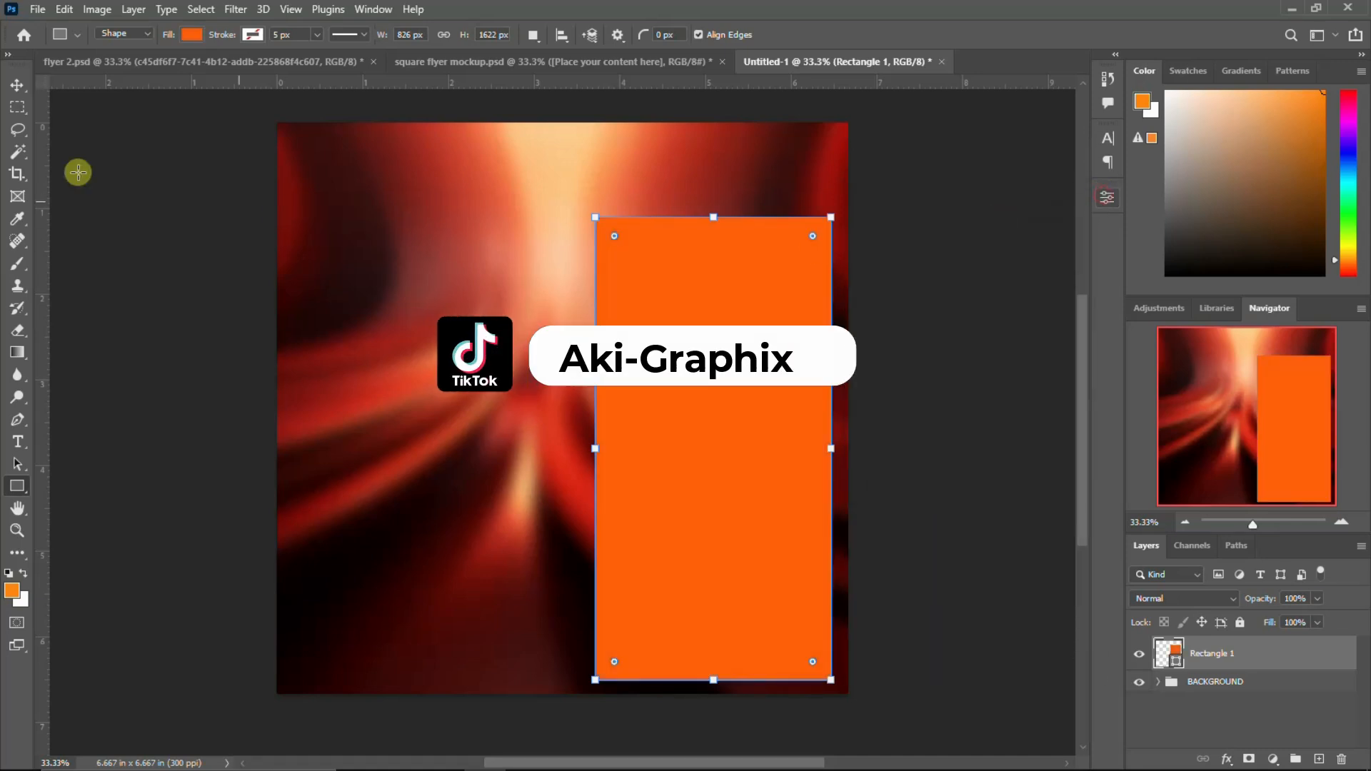
# Duplicate the orange rectangle and scale the copy about its centre to about 86%.
pyautogui.click(18, 84)
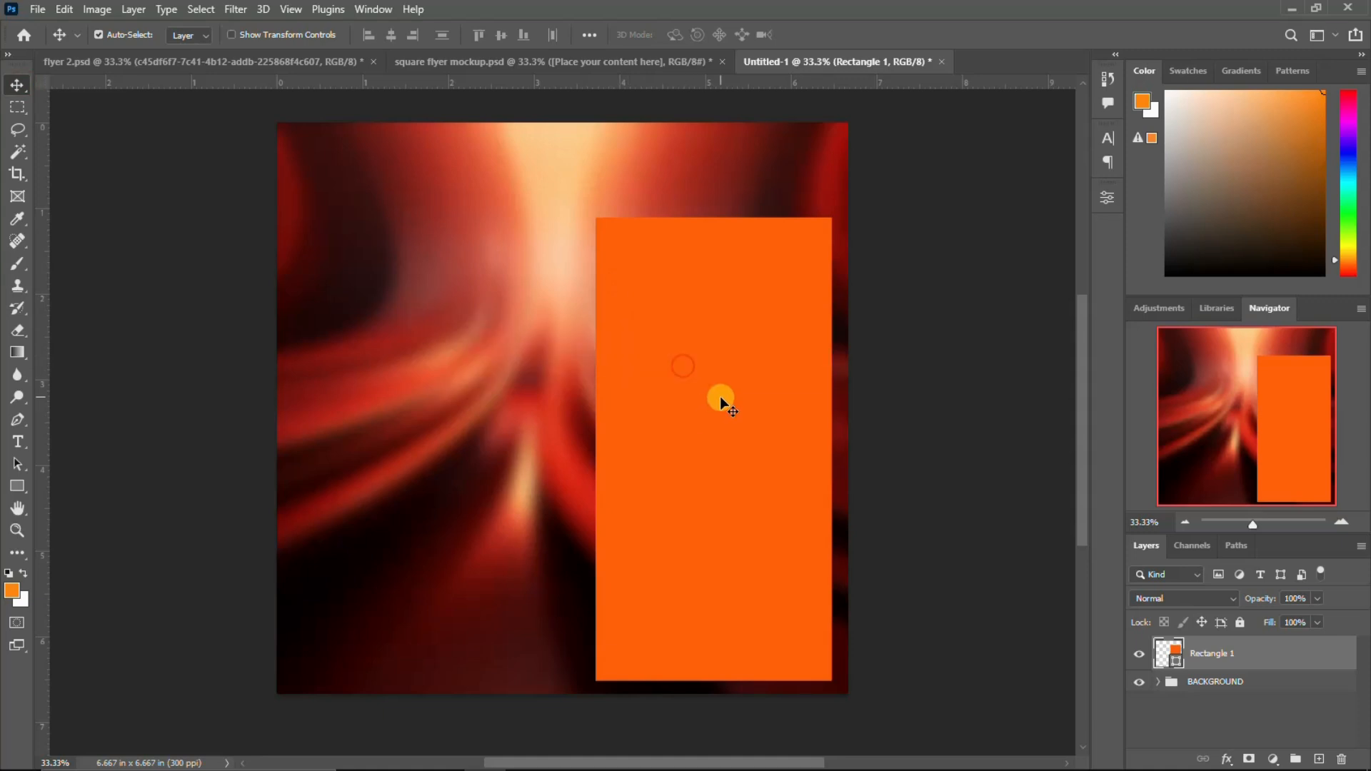
pyautogui.hotkey('ctrl', 'j')
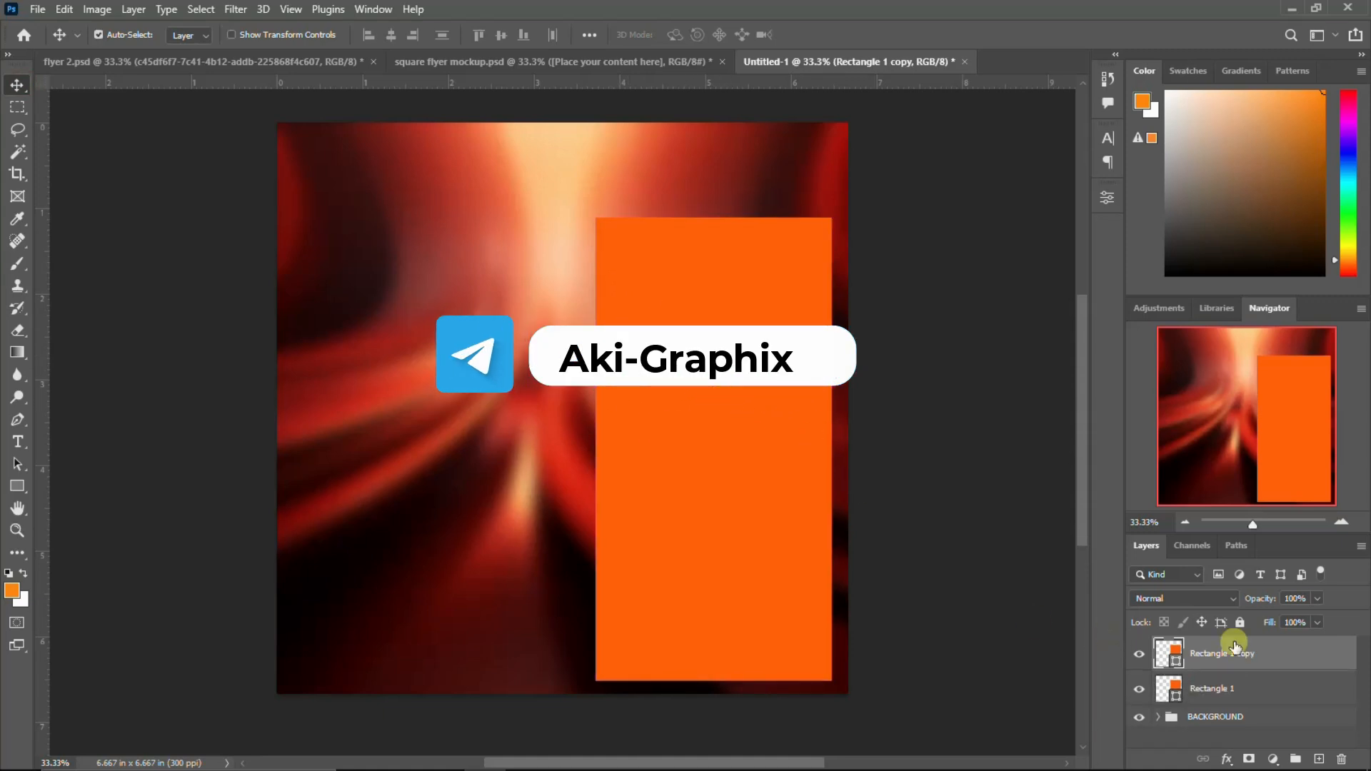
pyautogui.hotkey('ctrl', 't')
pyautogui.moveTo(836, 222); pyautogui.dragTo(817, 239)
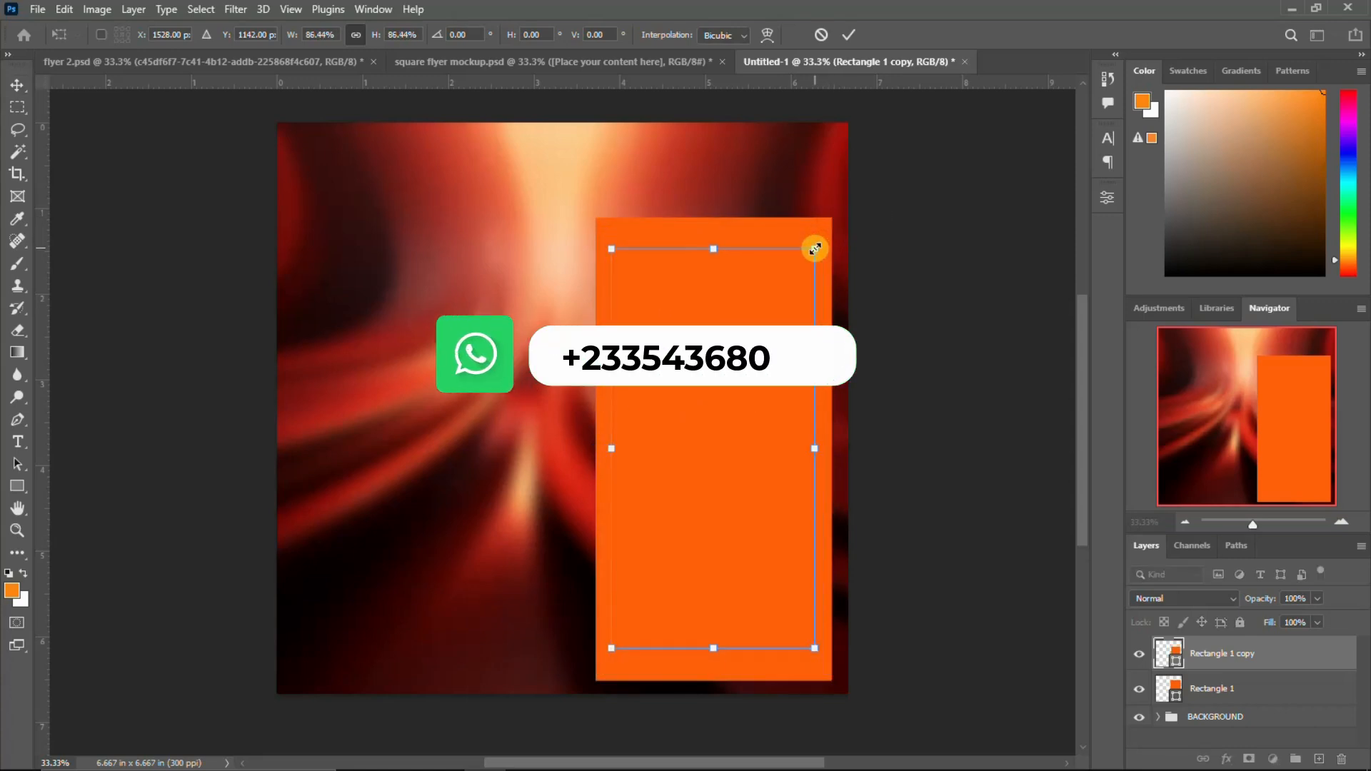
pyautogui.press('Return')
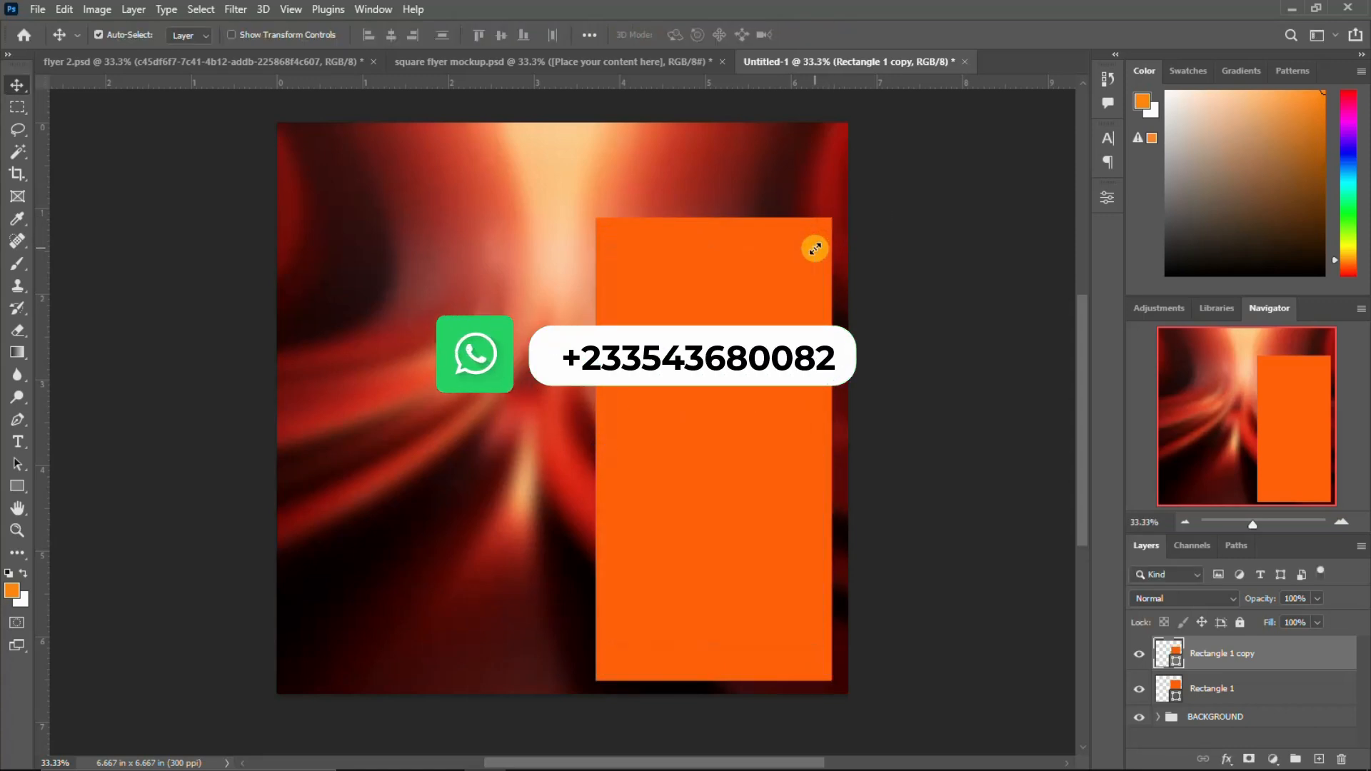
# Fill the smaller rectangle copy with white.
pyautogui.click(1108, 196)
pyautogui.click(909, 370)
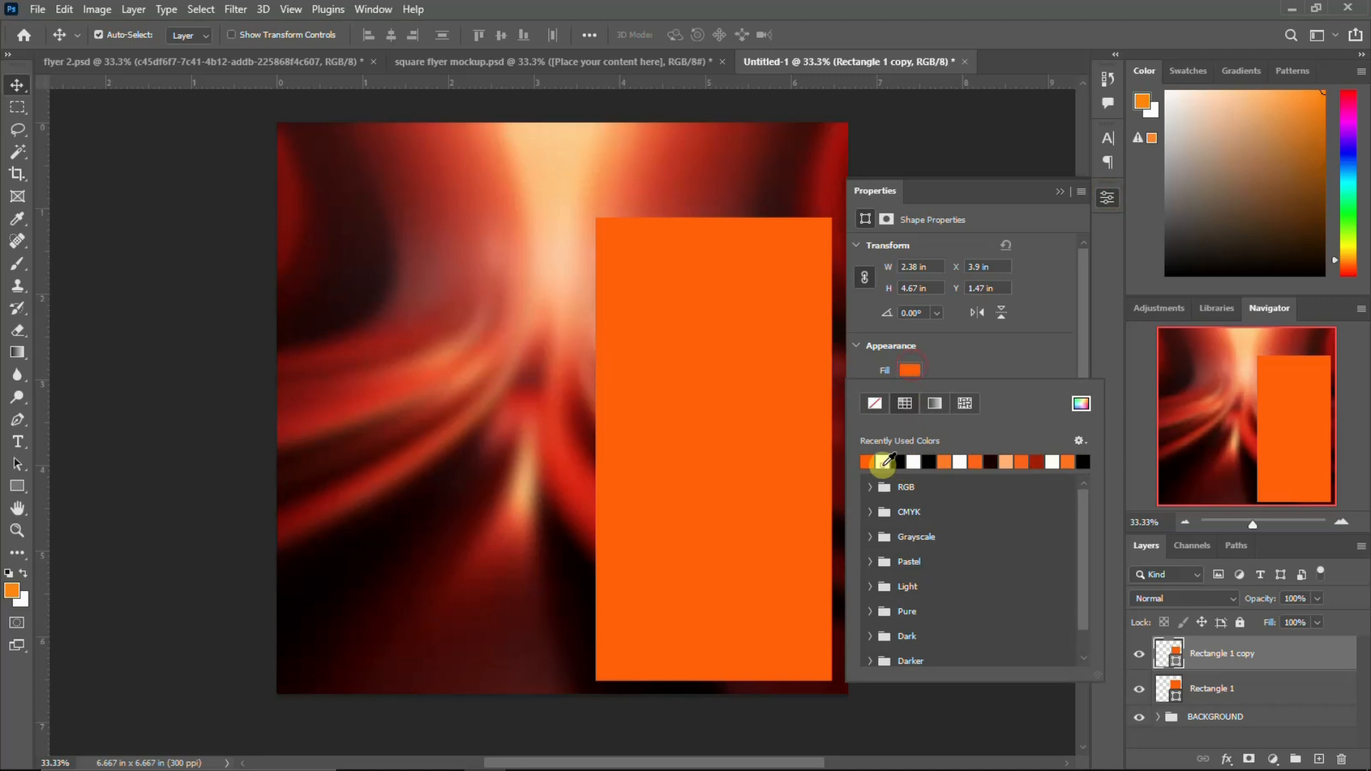
pyautogui.click(883, 463)
pyautogui.click(15, 84)
pyautogui.click(711, 430)
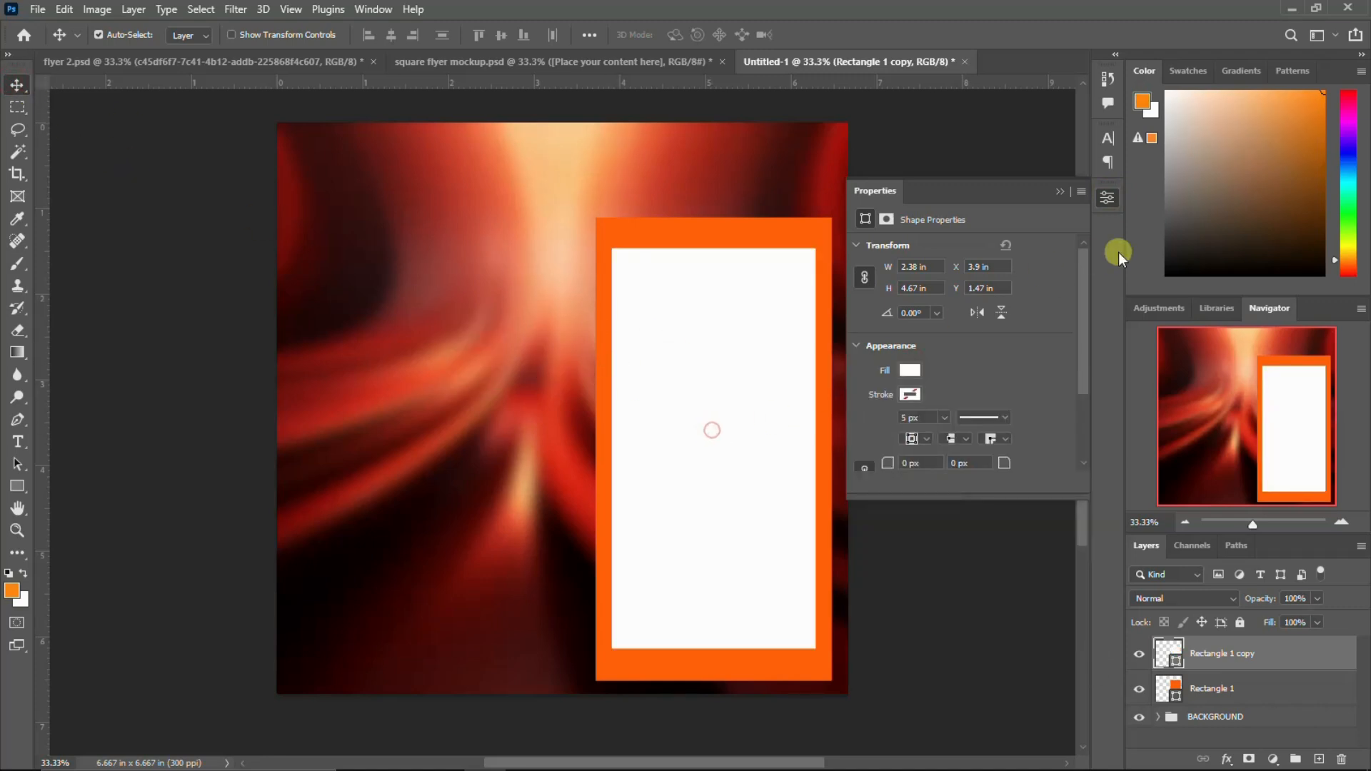
pyautogui.click(1097, 199)
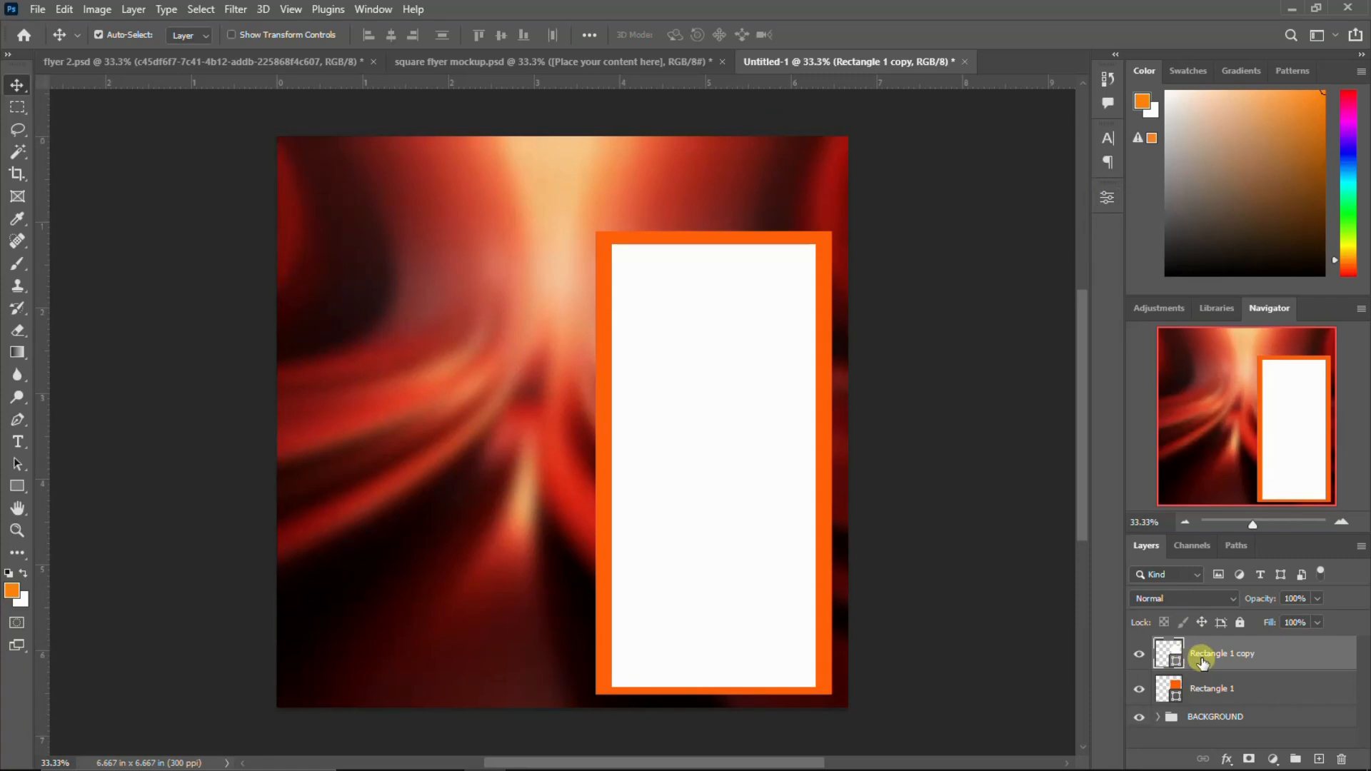
# Round all corners of the white rectangle copy with a 100 px radius.
pyautogui.click(1108, 197)
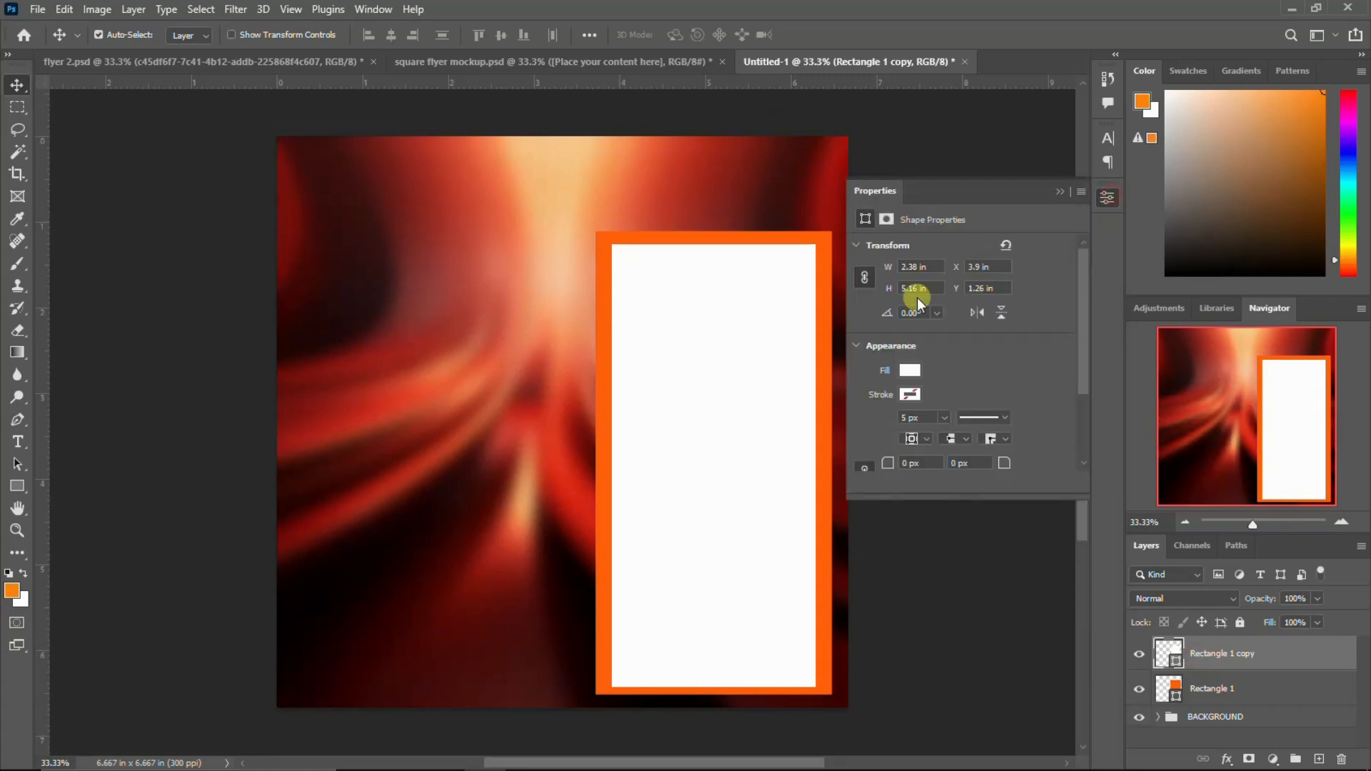
pyautogui.scroll(-1, 888, 457)
pyautogui.click(892, 435)
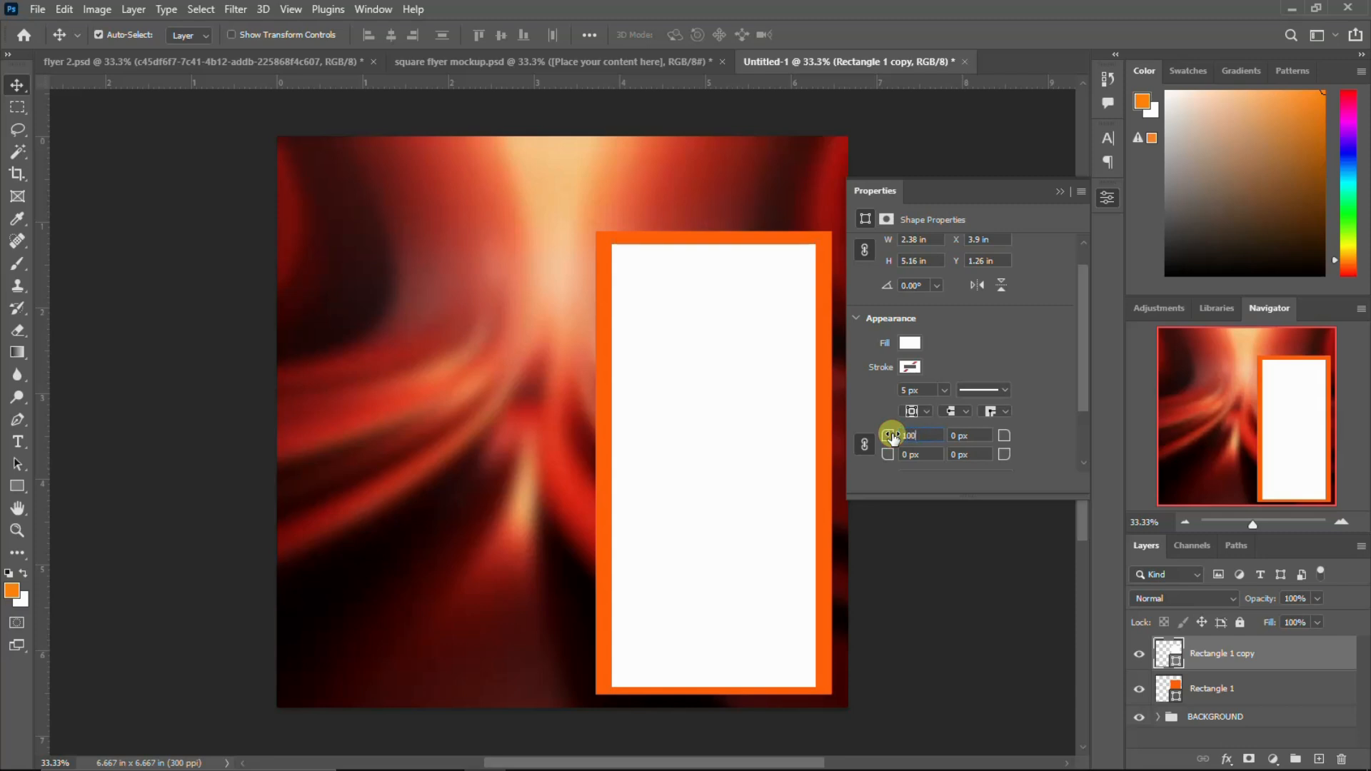
pyautogui.write('100')
pyautogui.press('Return')
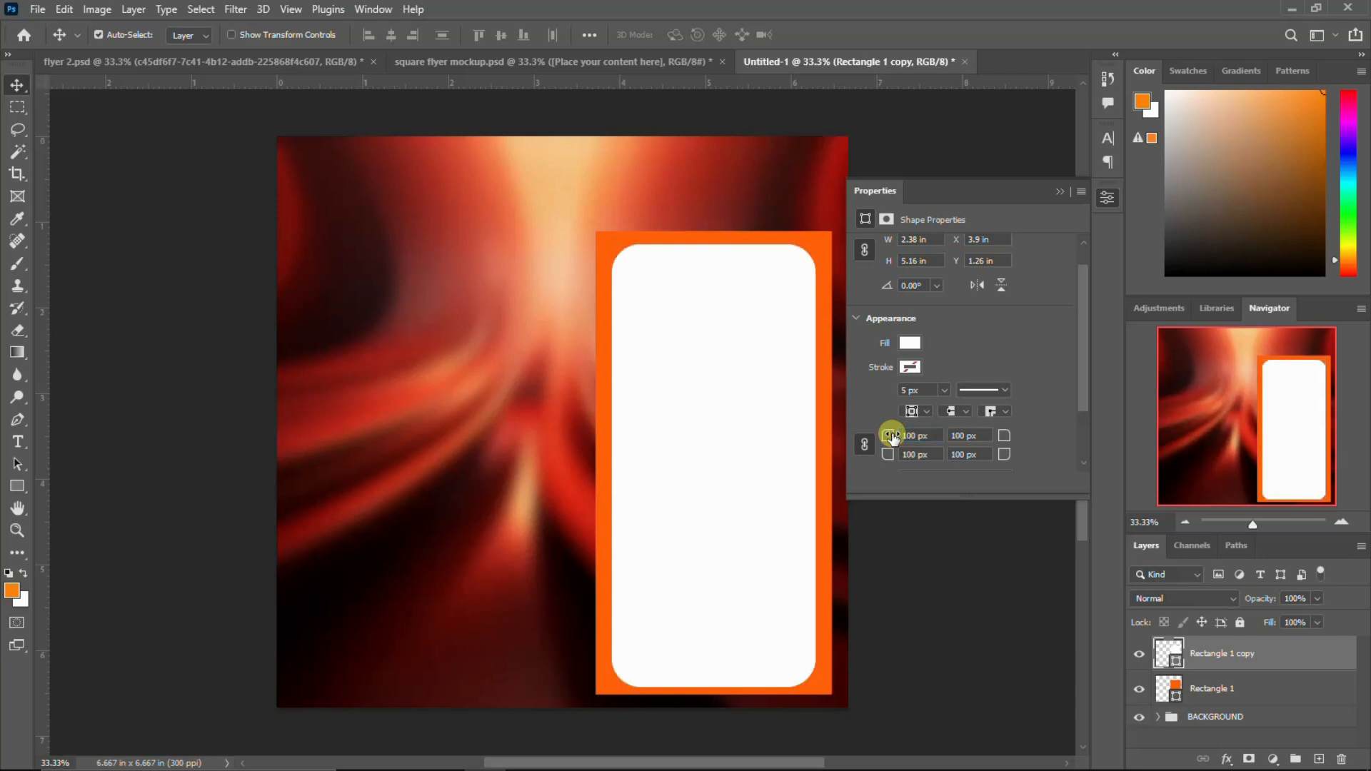
pyautogui.click(1109, 197)
# Round all corners of the orange Rectangle 1 with a 100 px radius.
pyautogui.click(1212, 690)
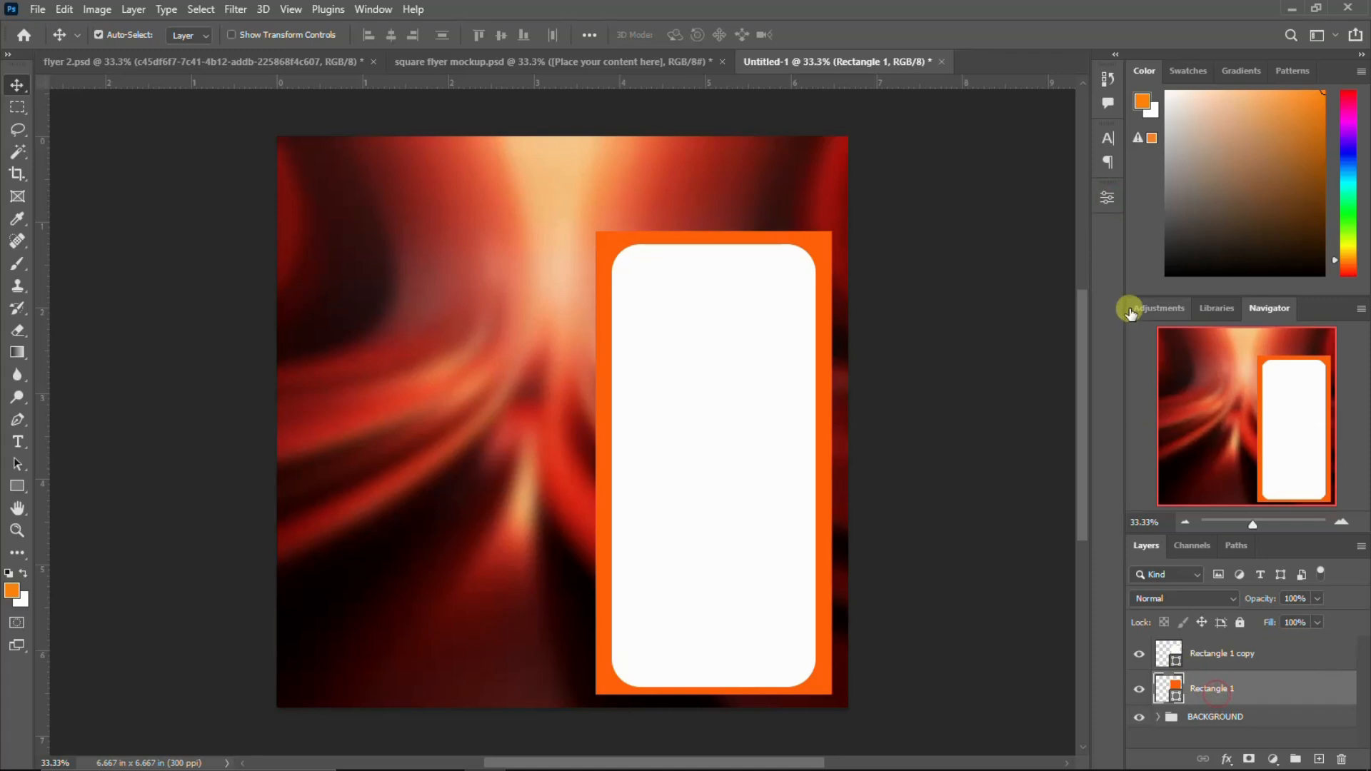
pyautogui.click(1109, 198)
pyautogui.click(884, 442)
pyautogui.write('100')
pyautogui.press('Return')
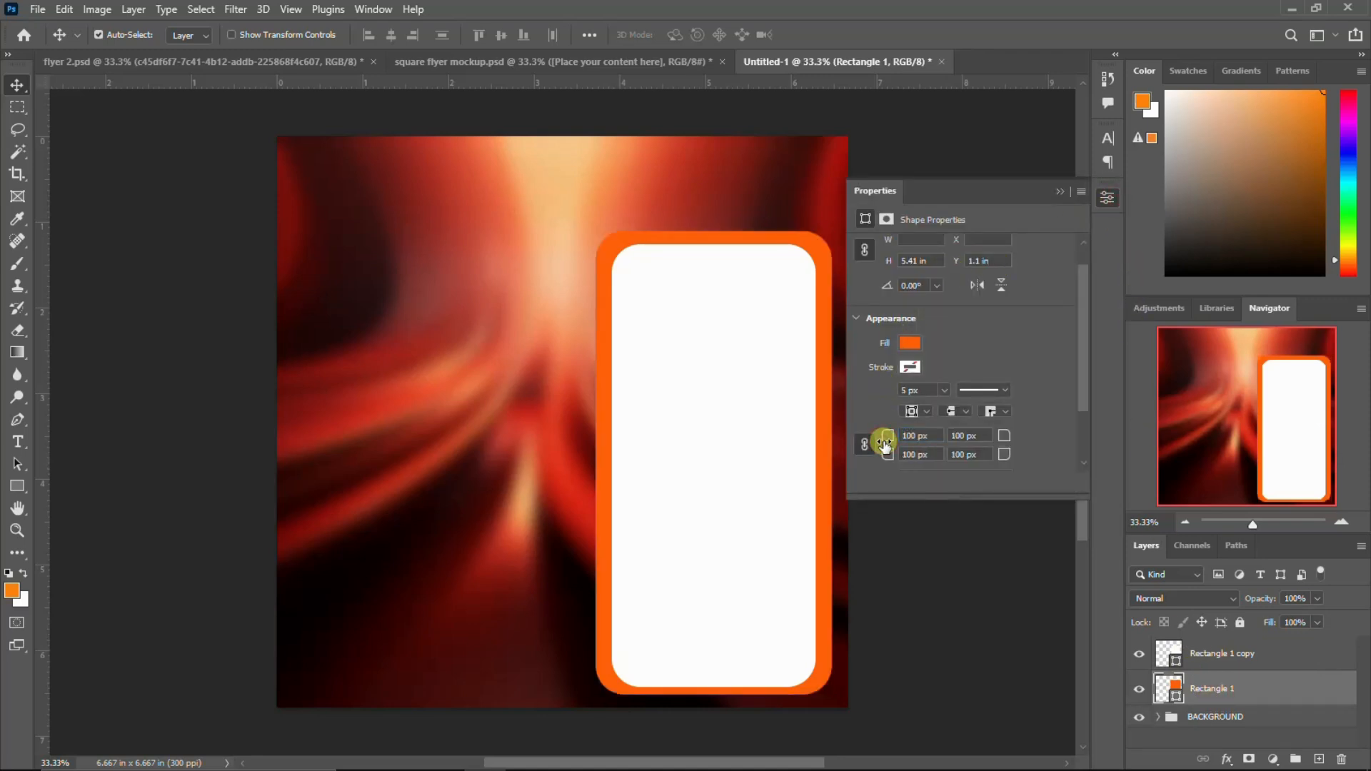
pyautogui.click(1107, 200)
# Show the NAME & IMAGE group in flyer 2.psd and copy its cut-out woman portrait into Untitled-1 over the white frame.
pyautogui.click(734, 442)
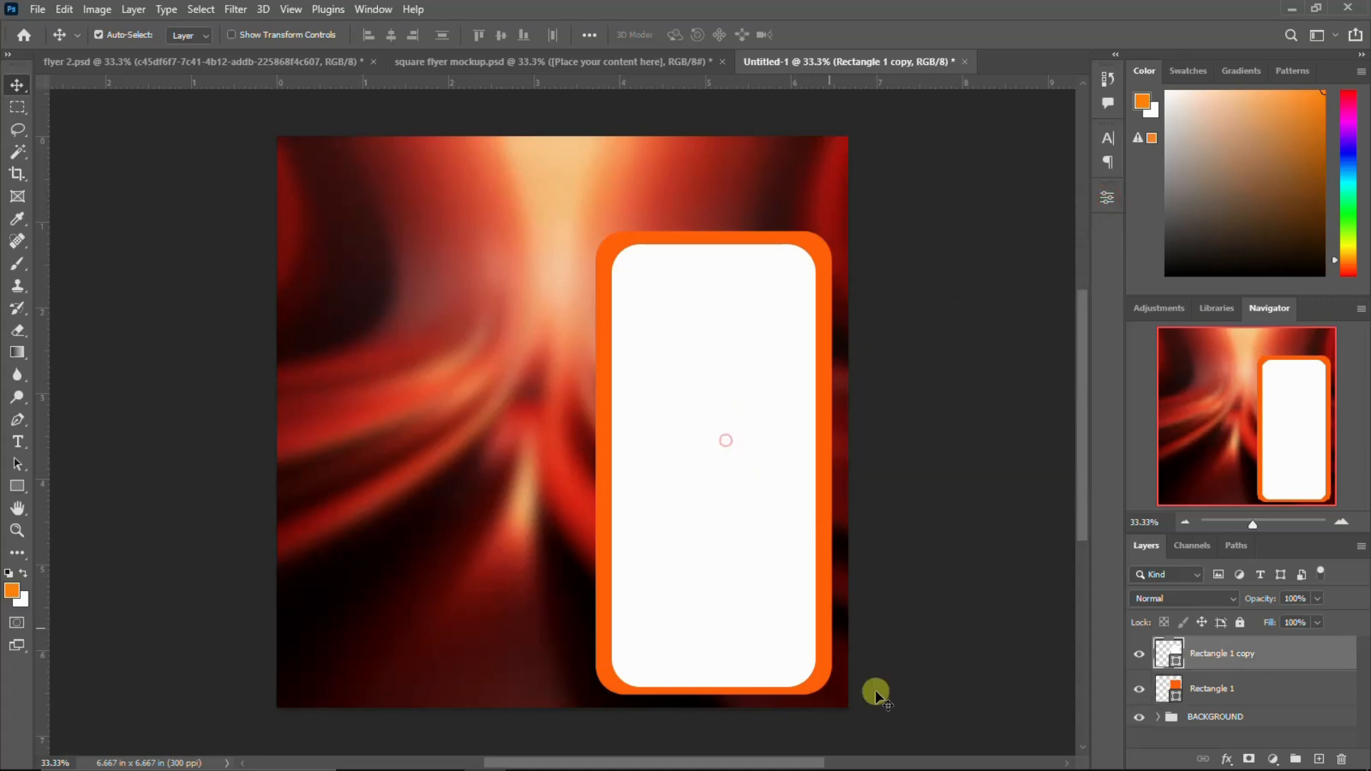
pyautogui.click(199, 61)
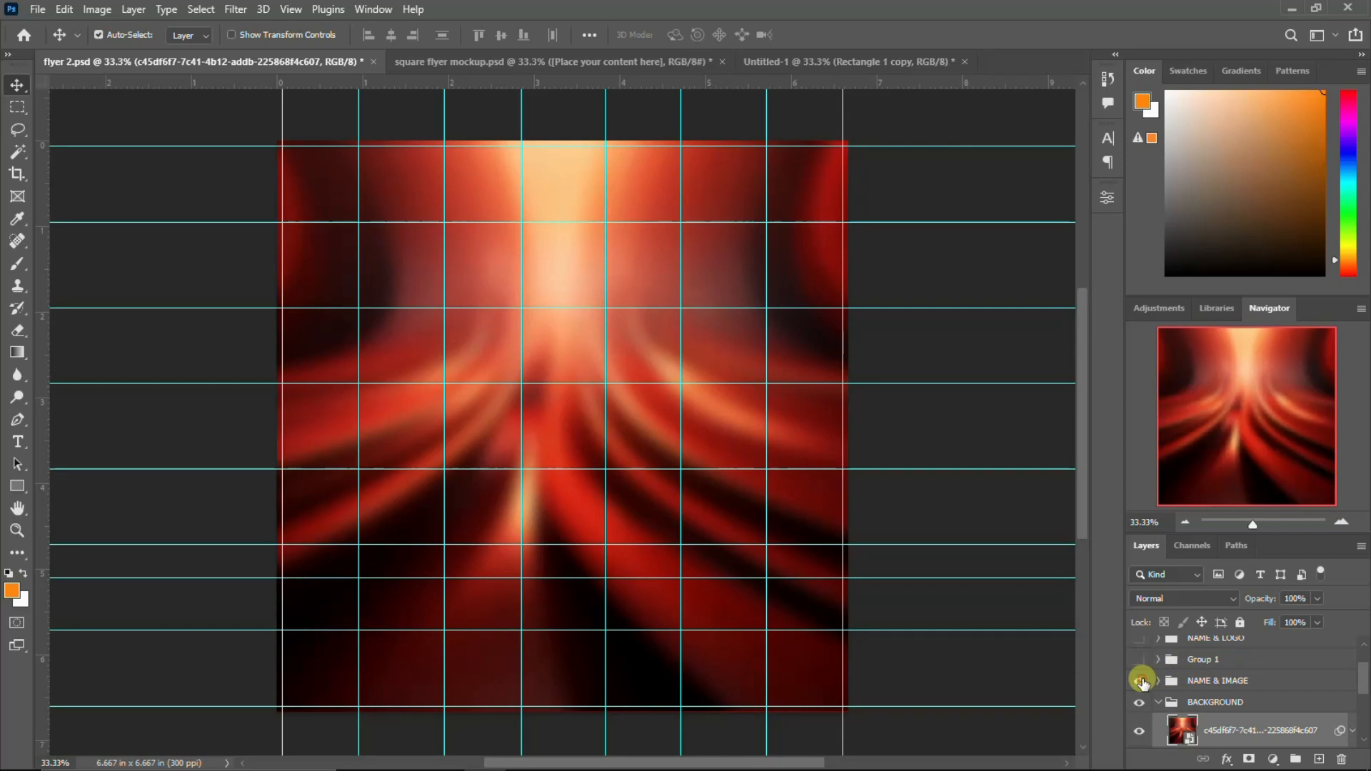
pyautogui.click(1141, 682)
pyautogui.moveTo(707, 367); pyautogui.dragTo(736, 505)
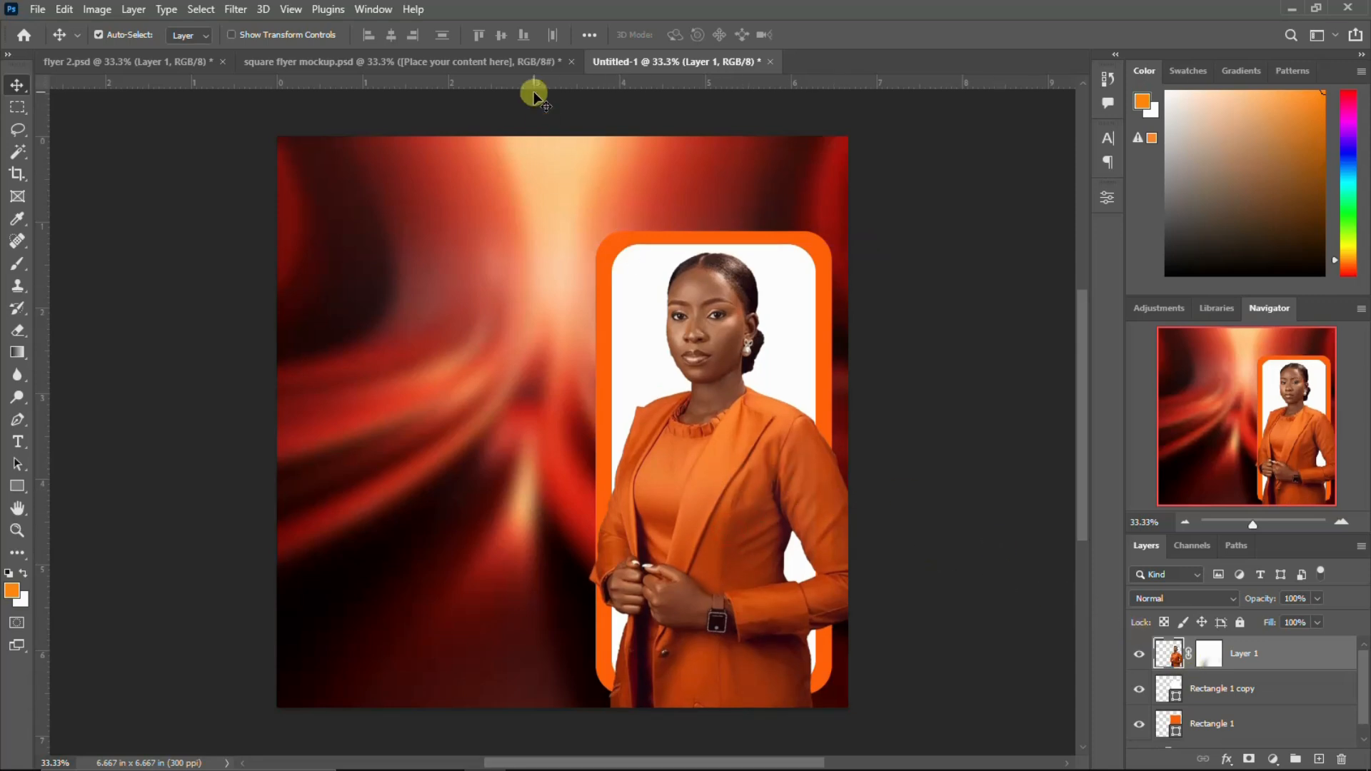
# Copy the With and speaker-name text layers from flyer 2.psd into Untitled-1, placing them beside the woman's chin.
pyautogui.click(178, 68)
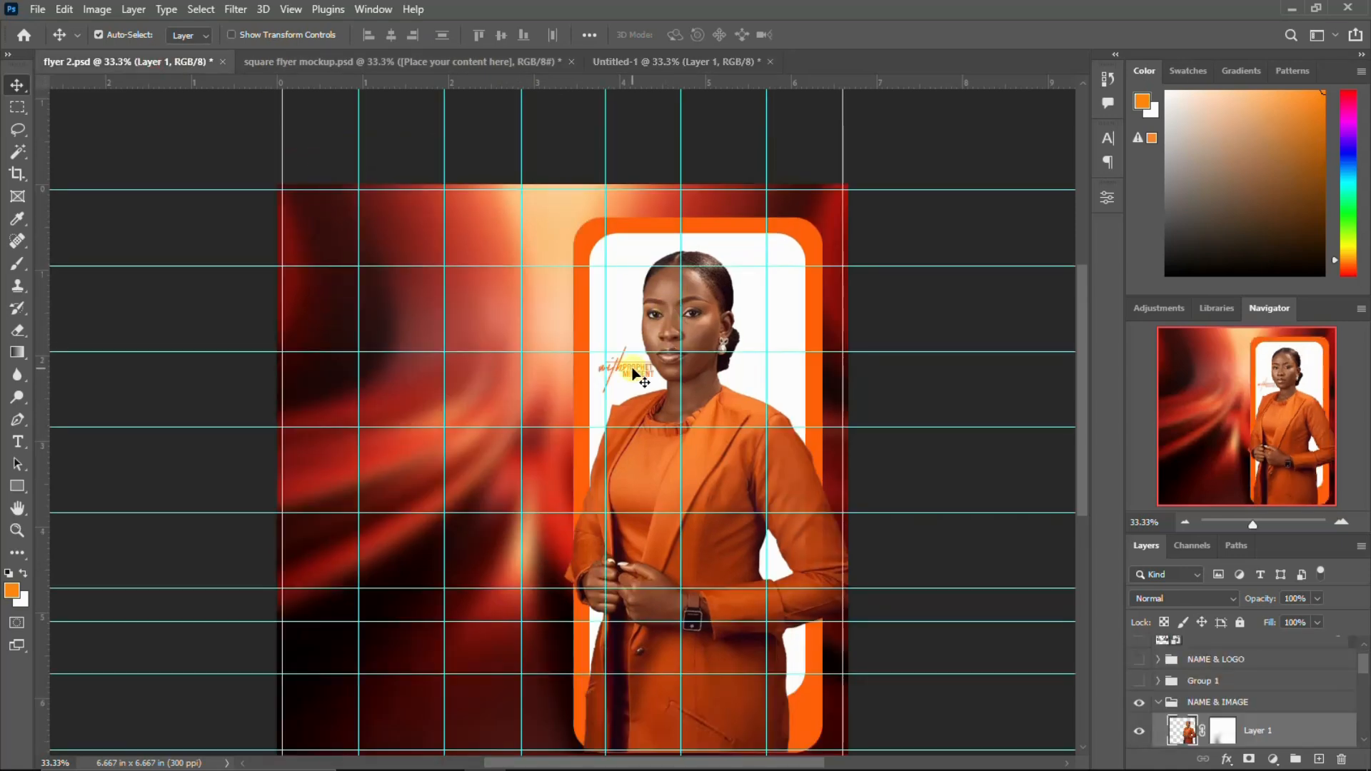
pyautogui.click(1258, 723)
pyautogui.scroll(-2, 1258, 723)
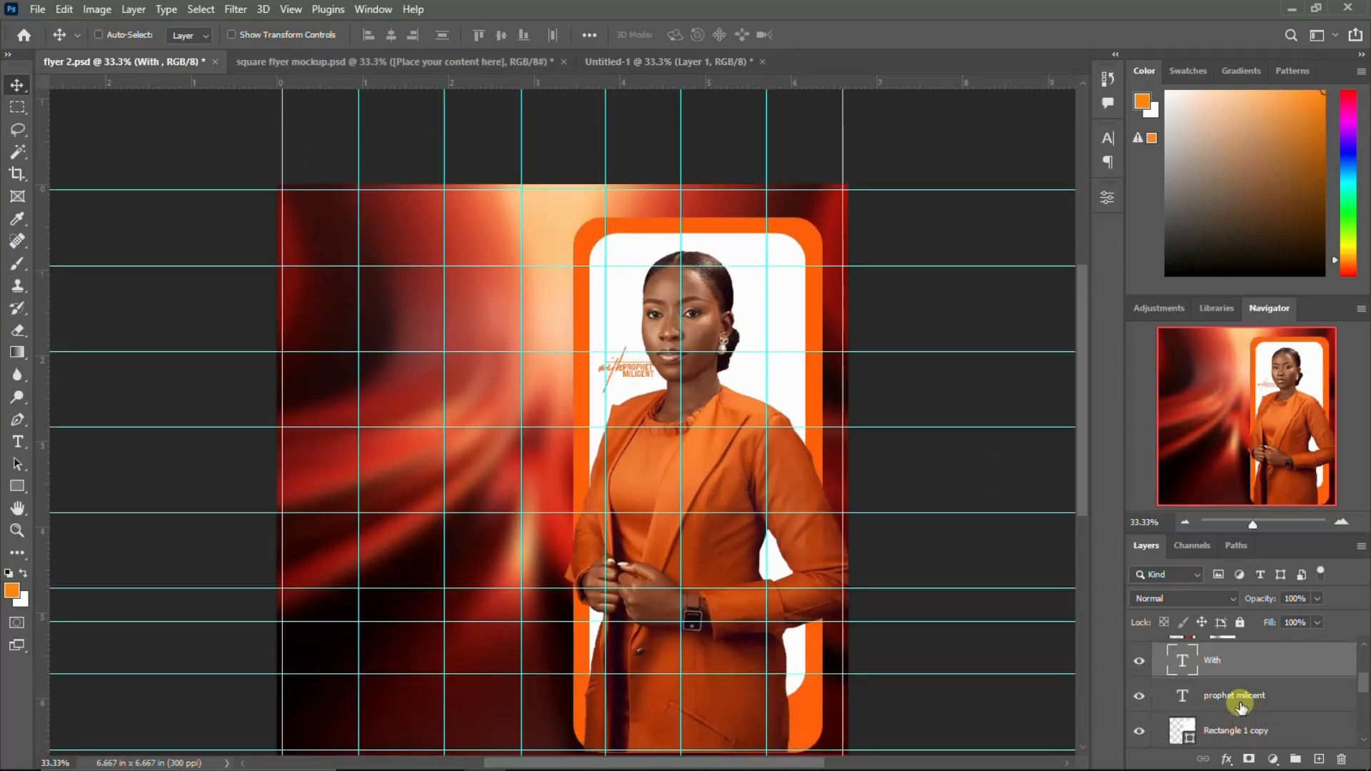
pyautogui.moveTo(636, 380)
pyautogui.mouseDown()
pyautogui.moveTo(644, 57)
pyautogui.moveTo(655, 380)
pyautogui.mouseUp()
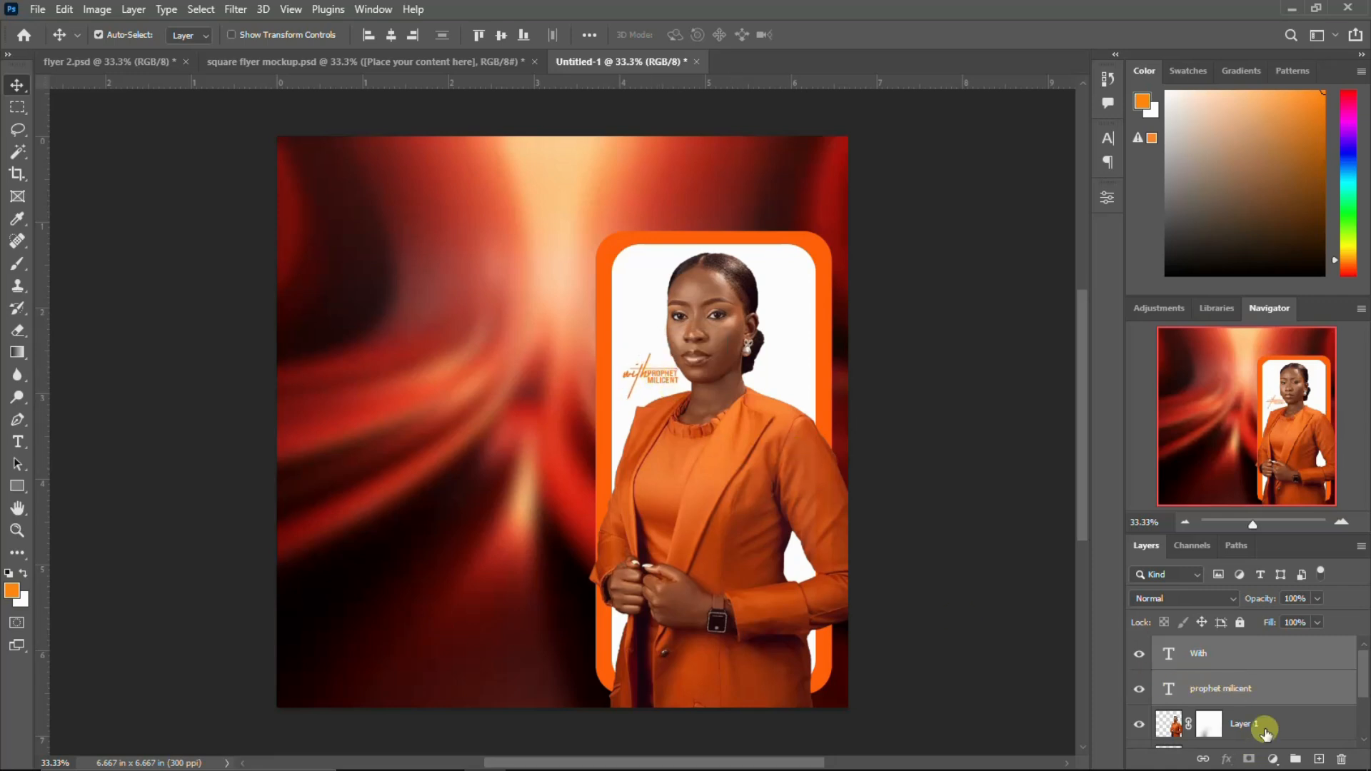
pyautogui.scroll(-1, 1265, 722)
pyautogui.scroll(-2, 1266, 699)
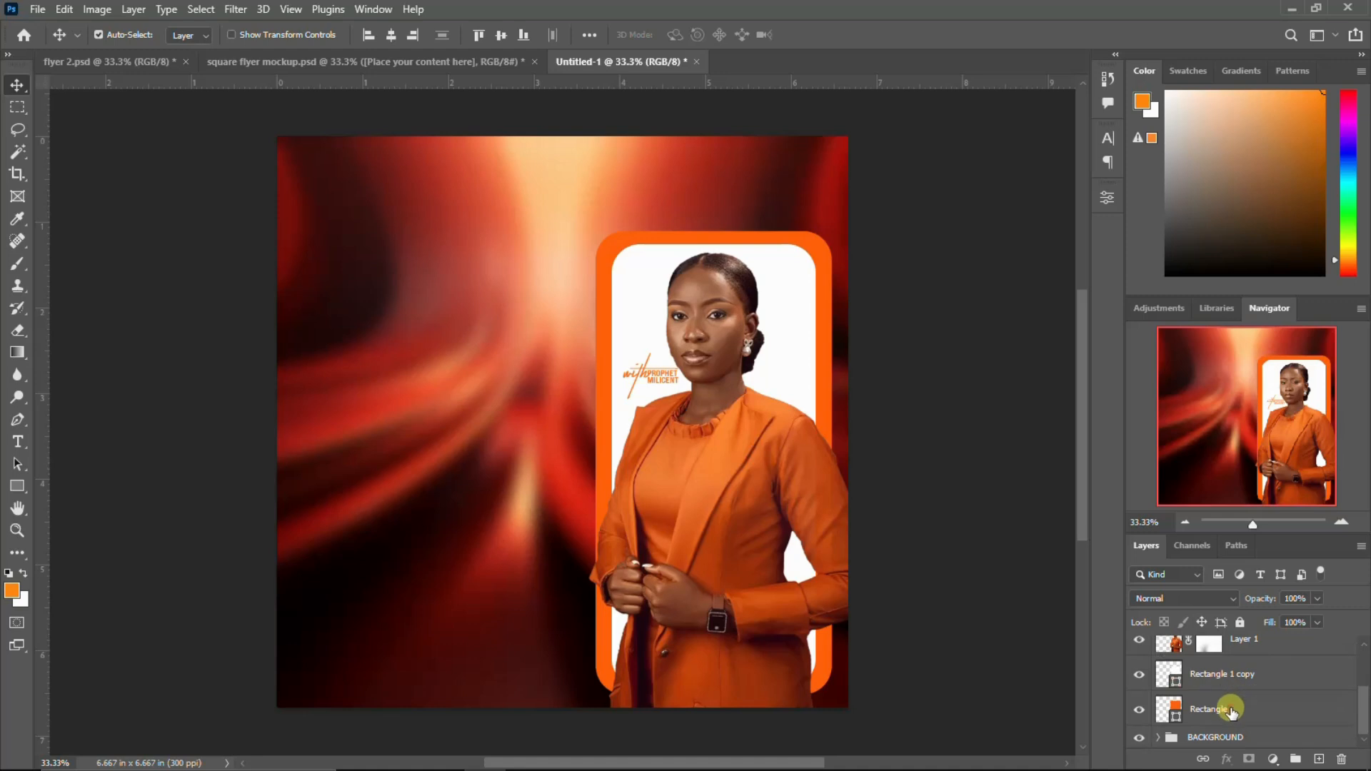
pyautogui.keyDown('shift'); pyautogui.click(1231, 709); pyautogui.keyUp('shift')
pyautogui.scroll(2, 1231, 708)
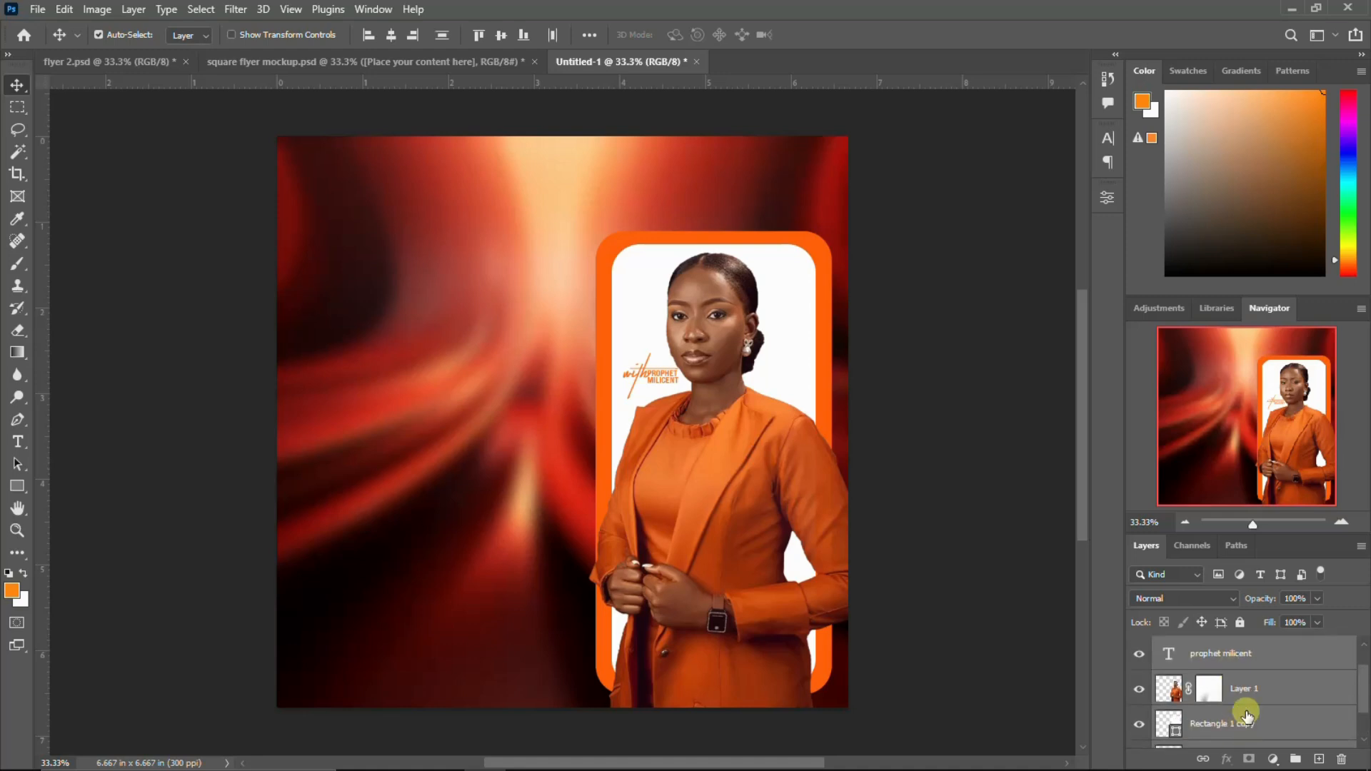
# Add a Color Lookup adjustment directly above the portrait Layer 1 and load the 3D LUT Going for a walk.CUBE.
pyautogui.click(1263, 692)
pyautogui.click(1273, 759)
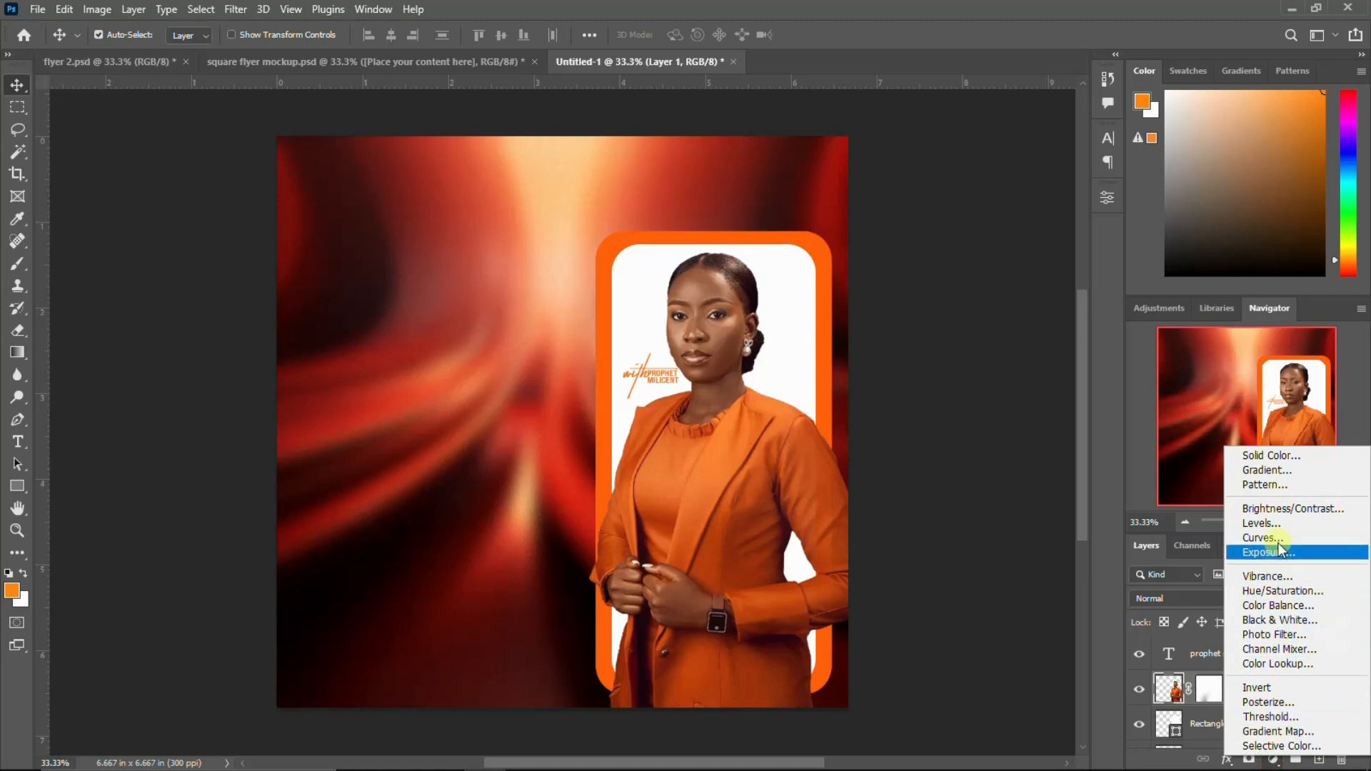
pyautogui.click(1274, 760)
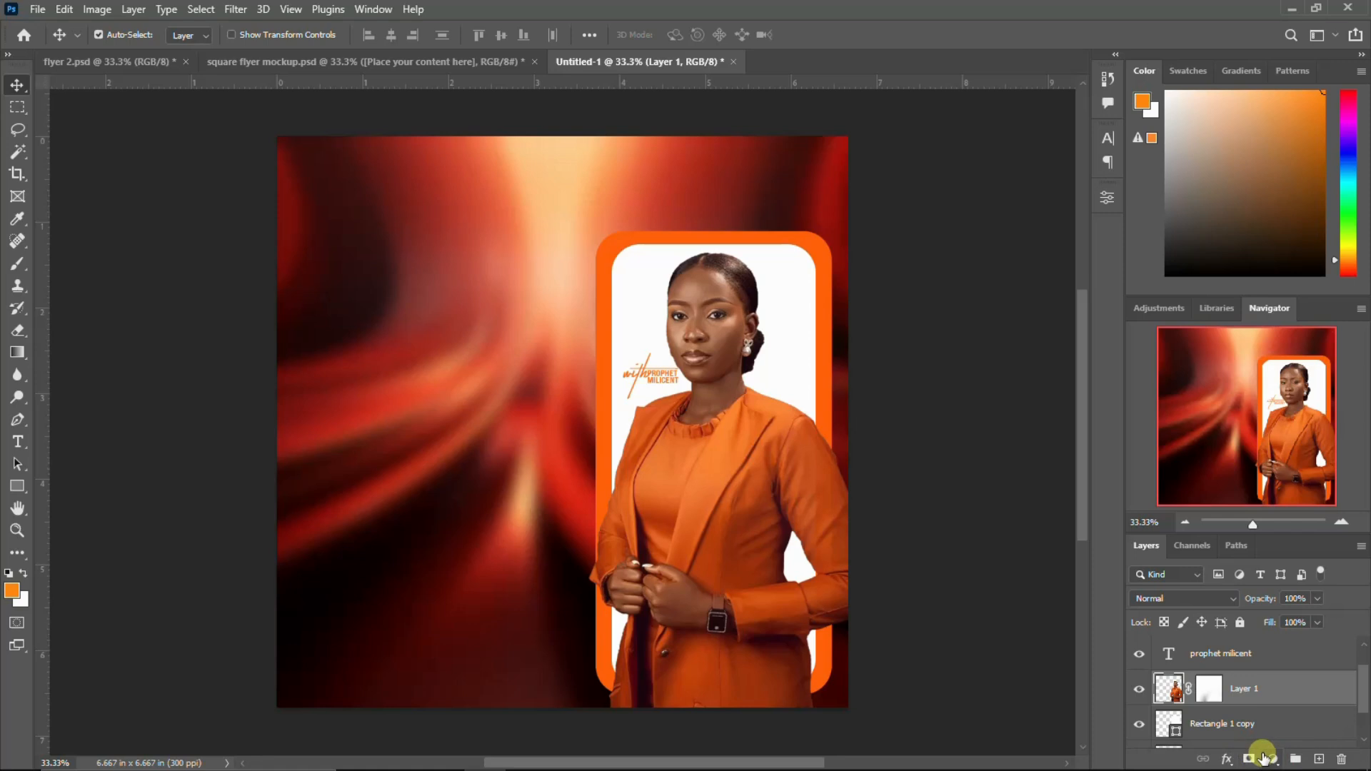
pyautogui.click(1266, 758)
pyautogui.click(1282, 661)
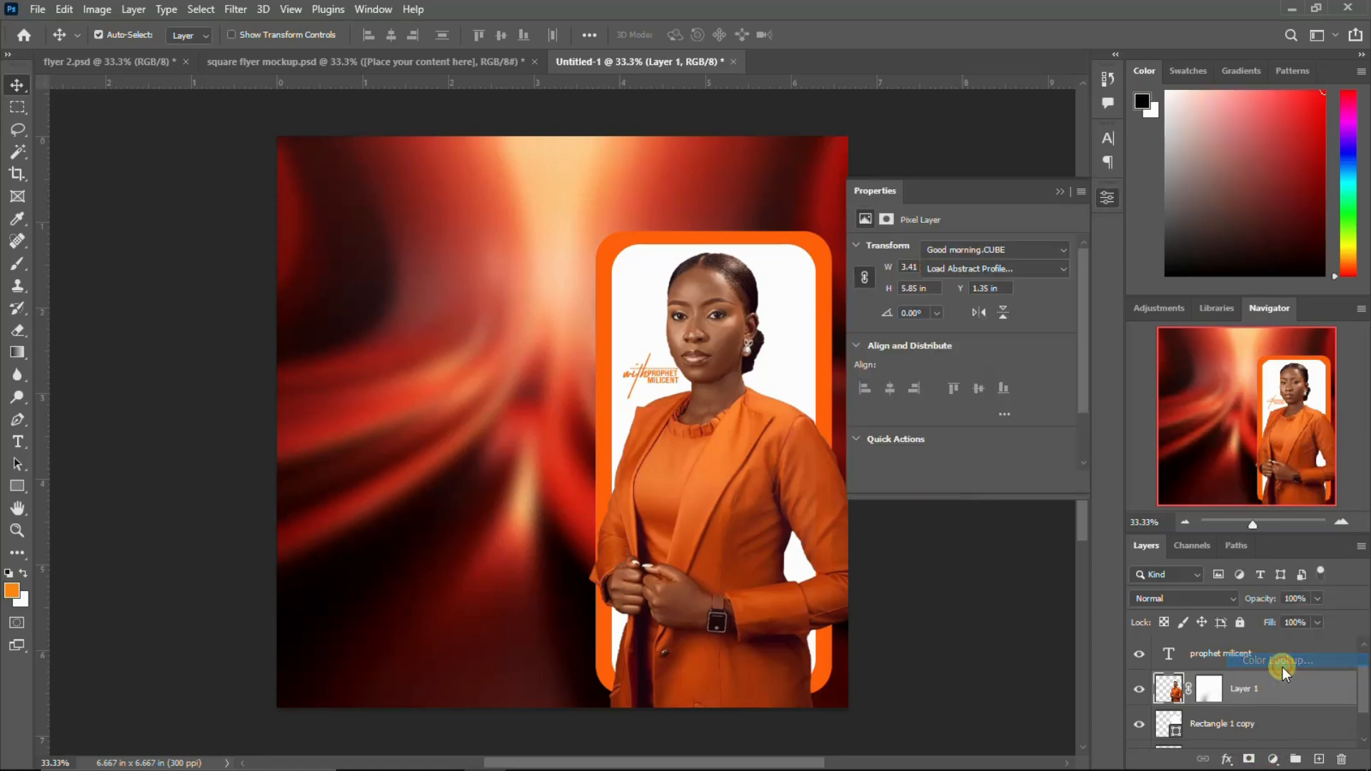
pyautogui.click(1000, 250)
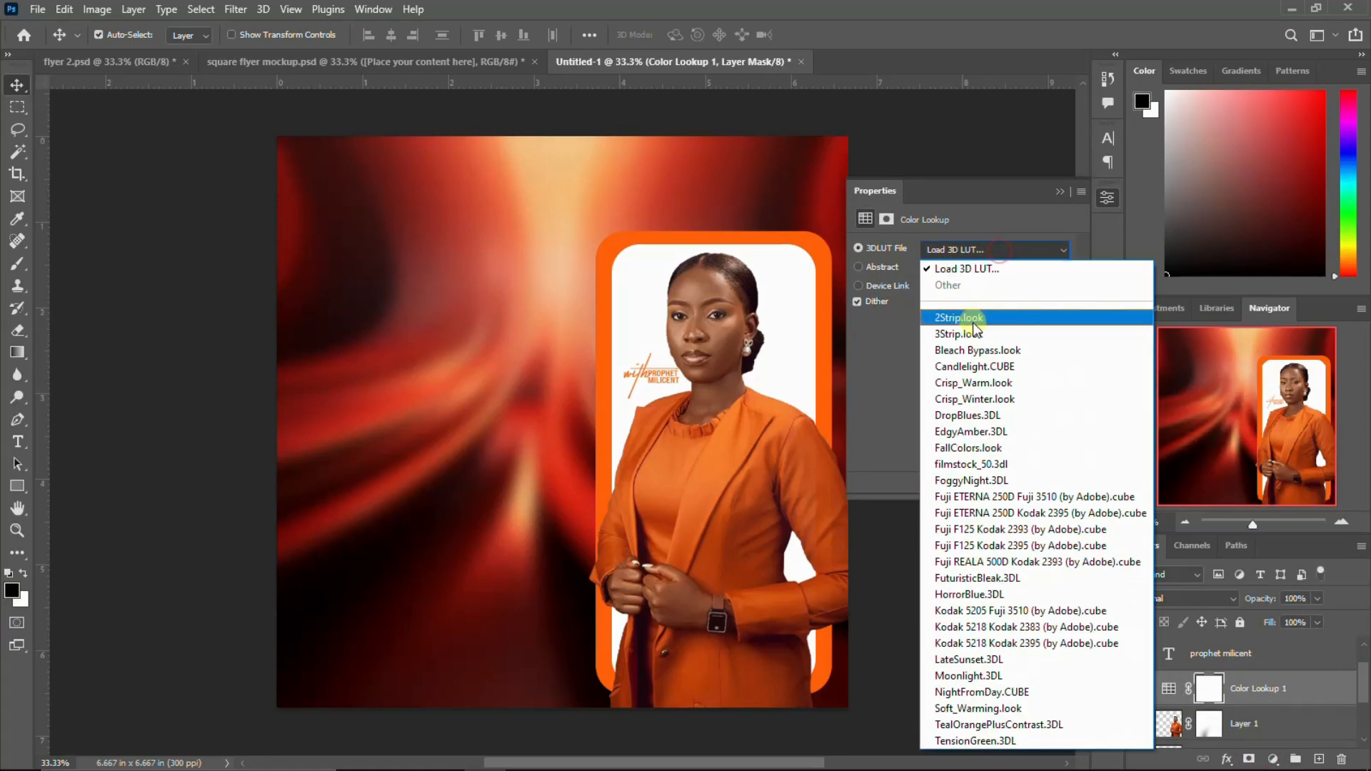
pyautogui.click(980, 270)
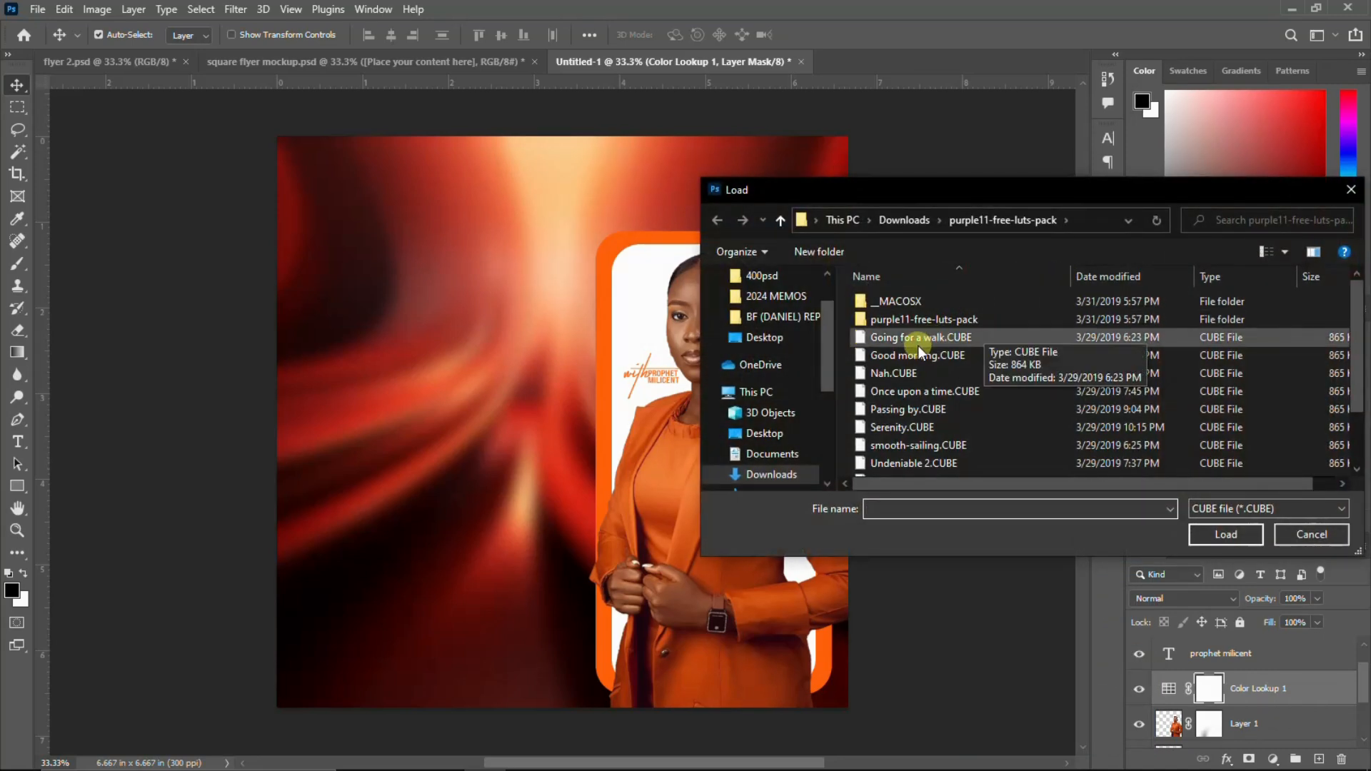
pyautogui.click(919, 340)
pyautogui.click(1226, 535)
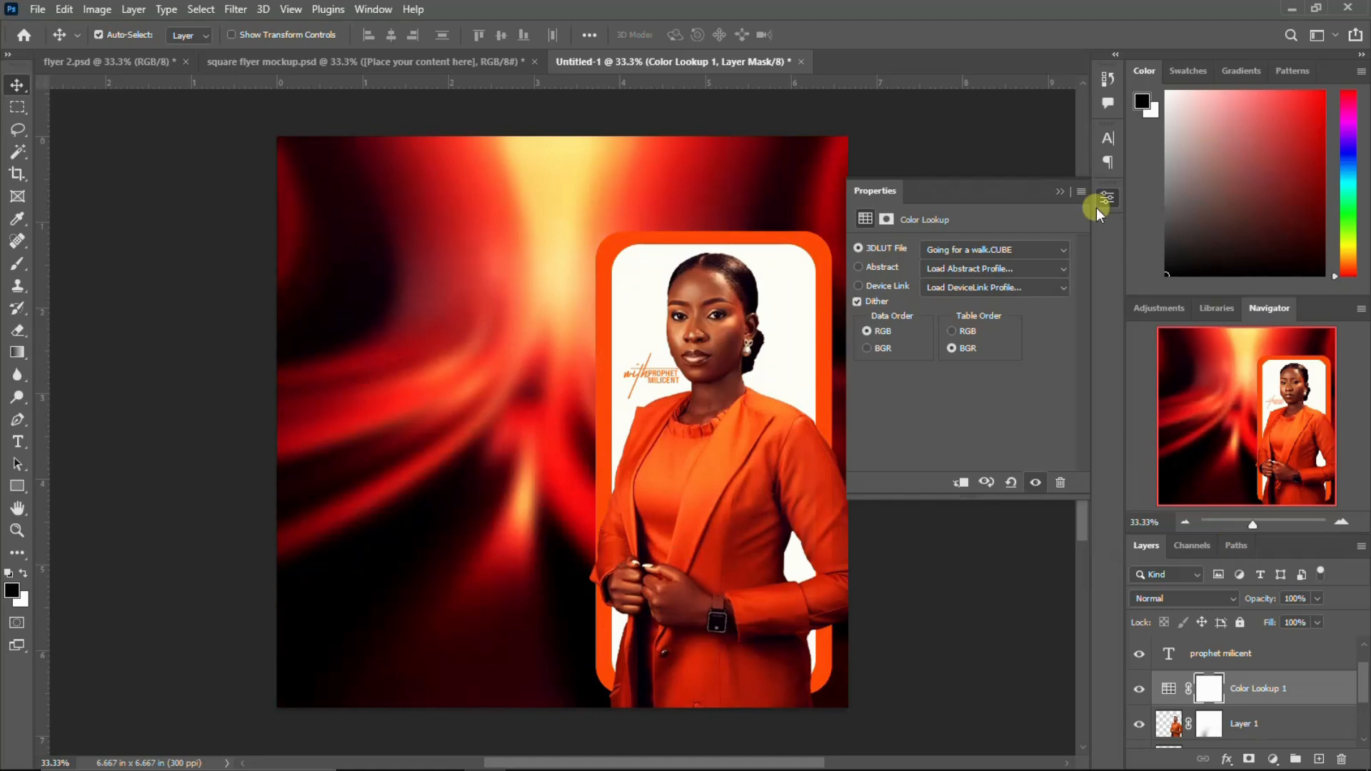
pyautogui.click(1107, 198)
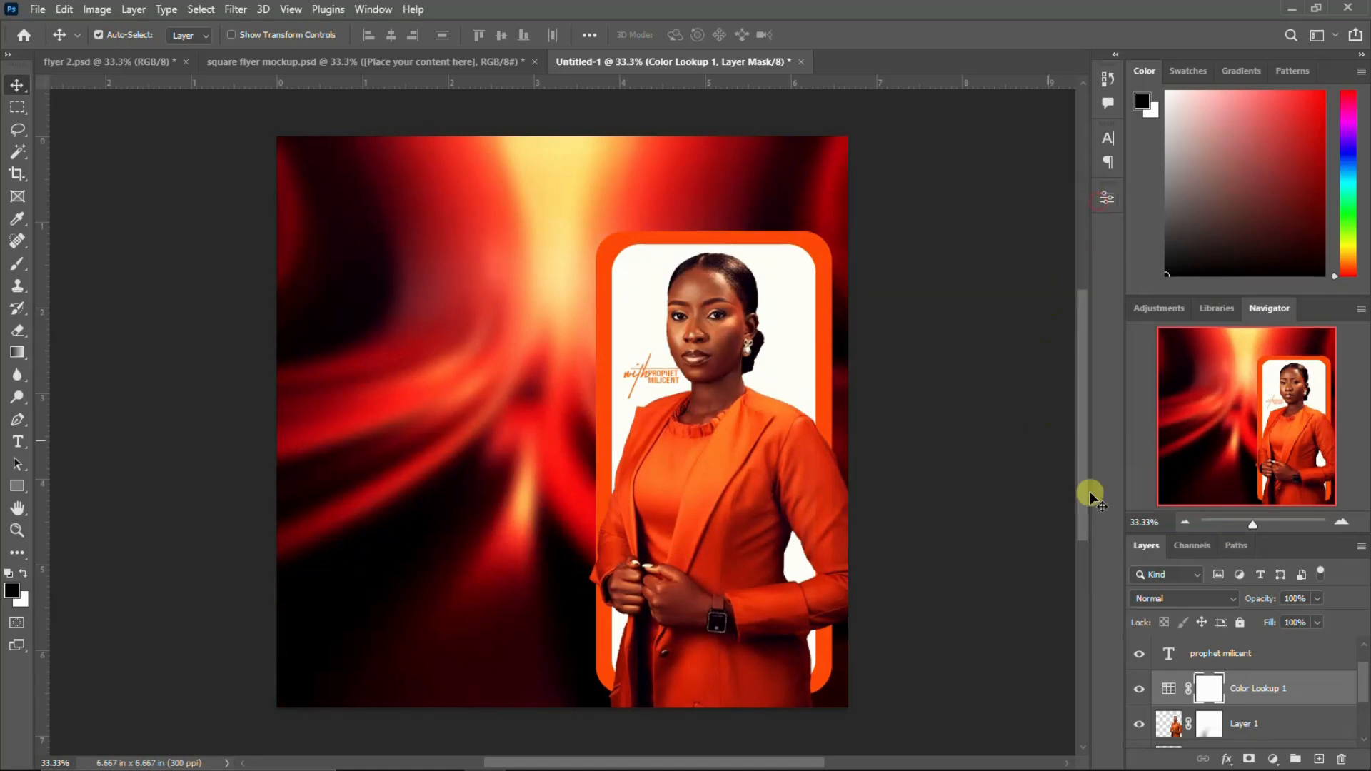
# Group all layers from With down to Rectangle 1, including the Color Lookup, and name the group NAME & IMAGE.
pyautogui.scroll(1, 1212, 661)
pyautogui.click(1212, 656)
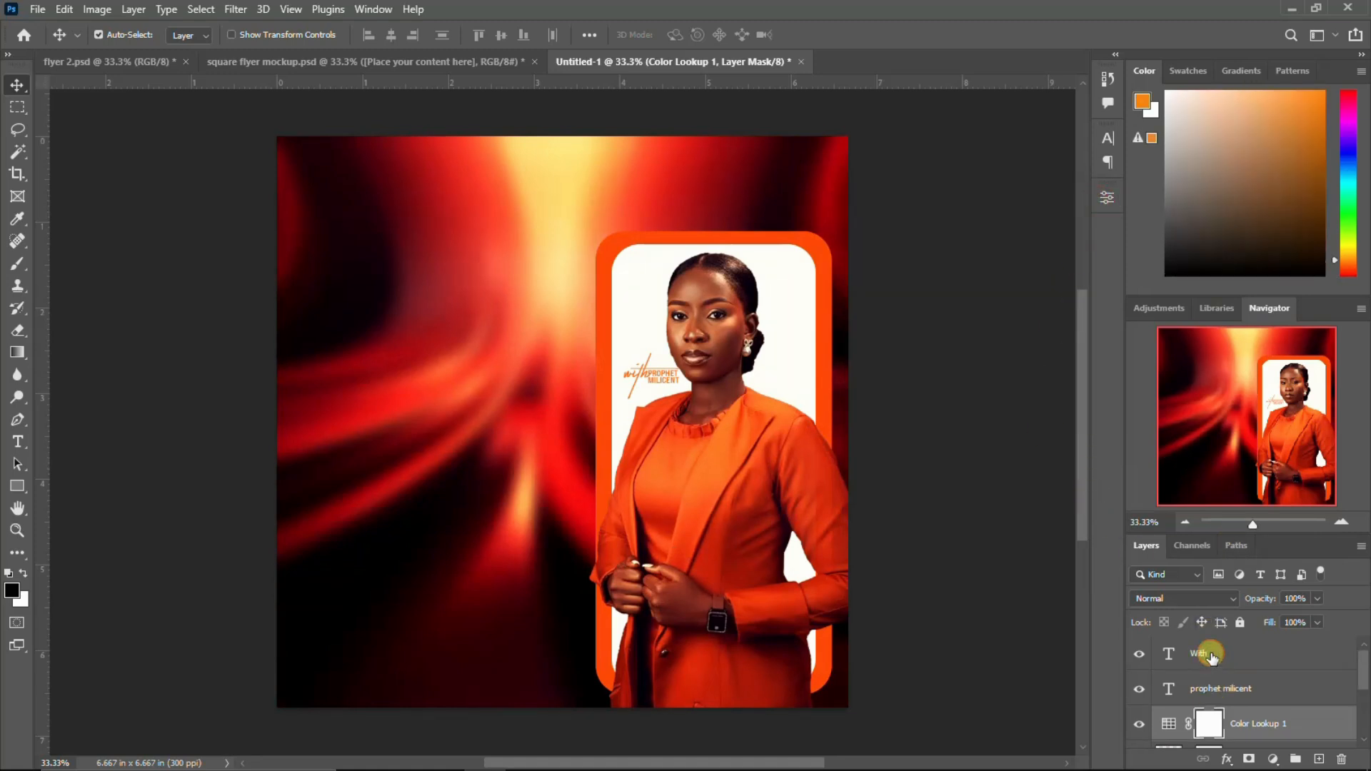
pyautogui.scroll(-3, 1209, 685)
pyautogui.keyDown('shift'); pyautogui.click(1204, 711); pyautogui.keyUp('shift')
pyautogui.scroll(3, 1205, 704)
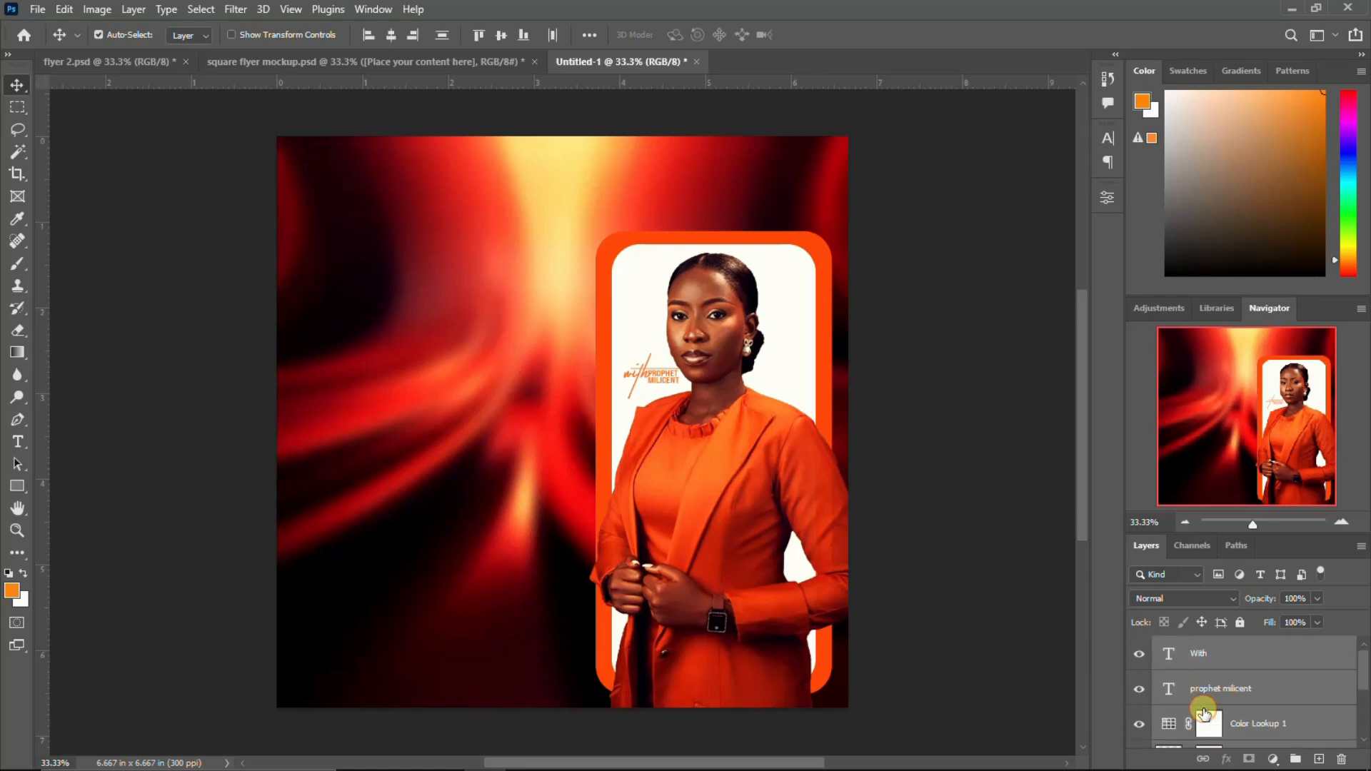
pyautogui.hotkey('ctrl', 'g')
pyautogui.doubleClick(1200, 647)
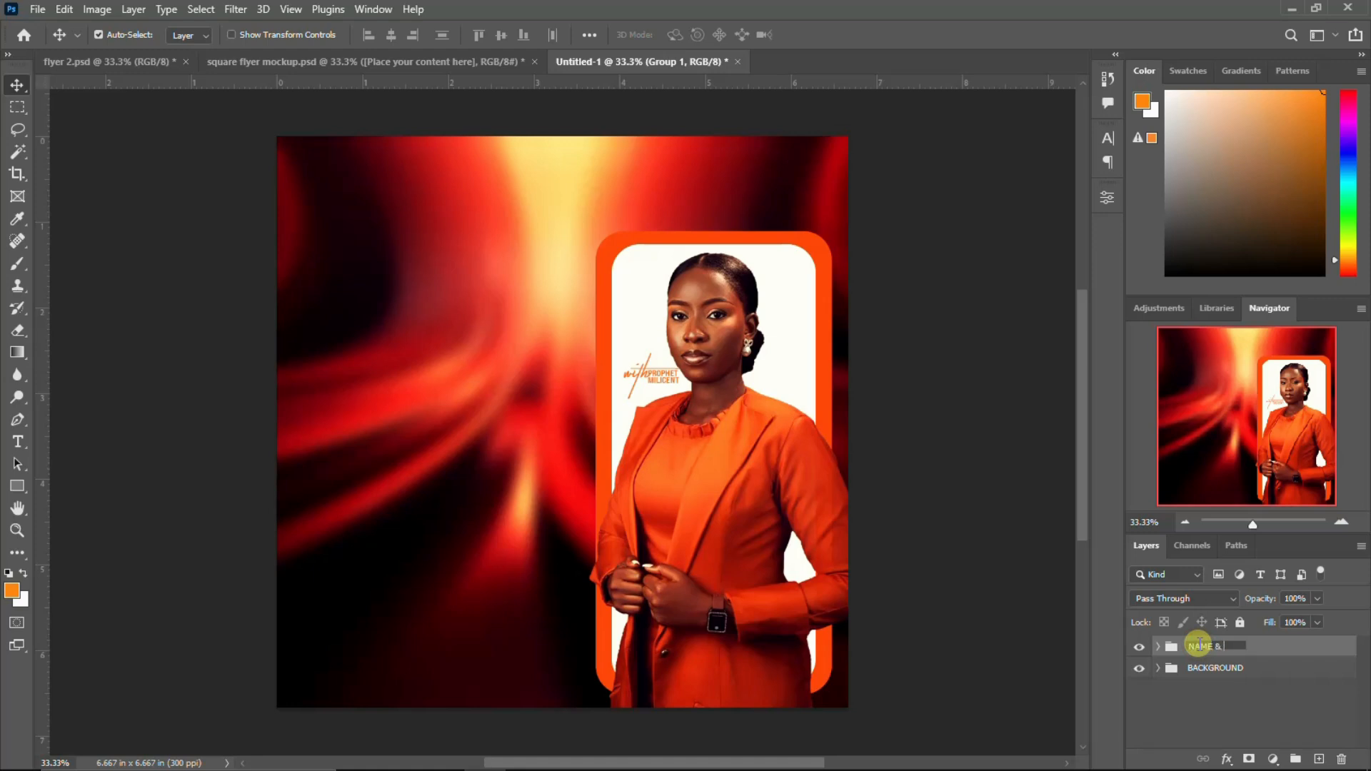
pyautogui.press('Return')
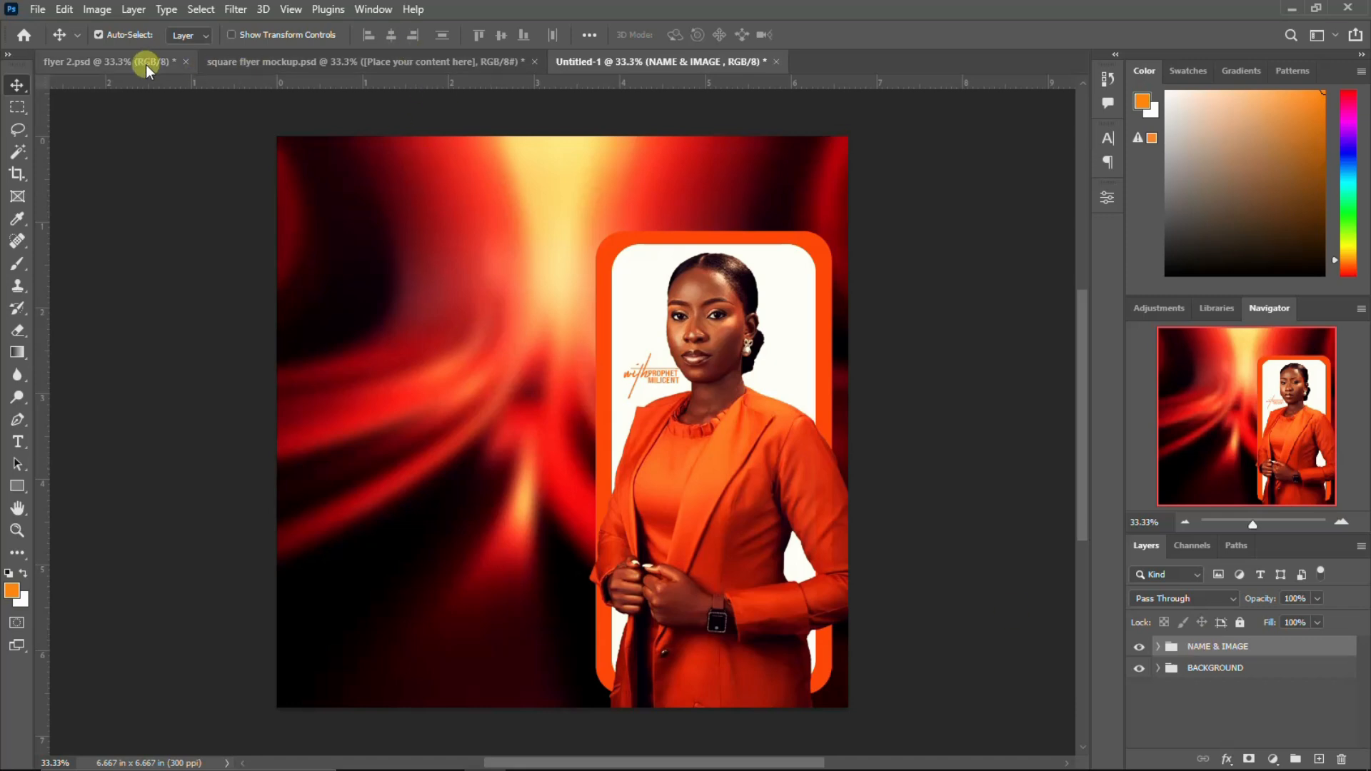
# Place the FACEBOOK copy logo file into Untitled-1, in the canvas's upper-left area beside the portrait frame.
pyautogui.click(358, 754)
pyautogui.moveTo(756, 277); pyautogui.dragTo(256, 324)
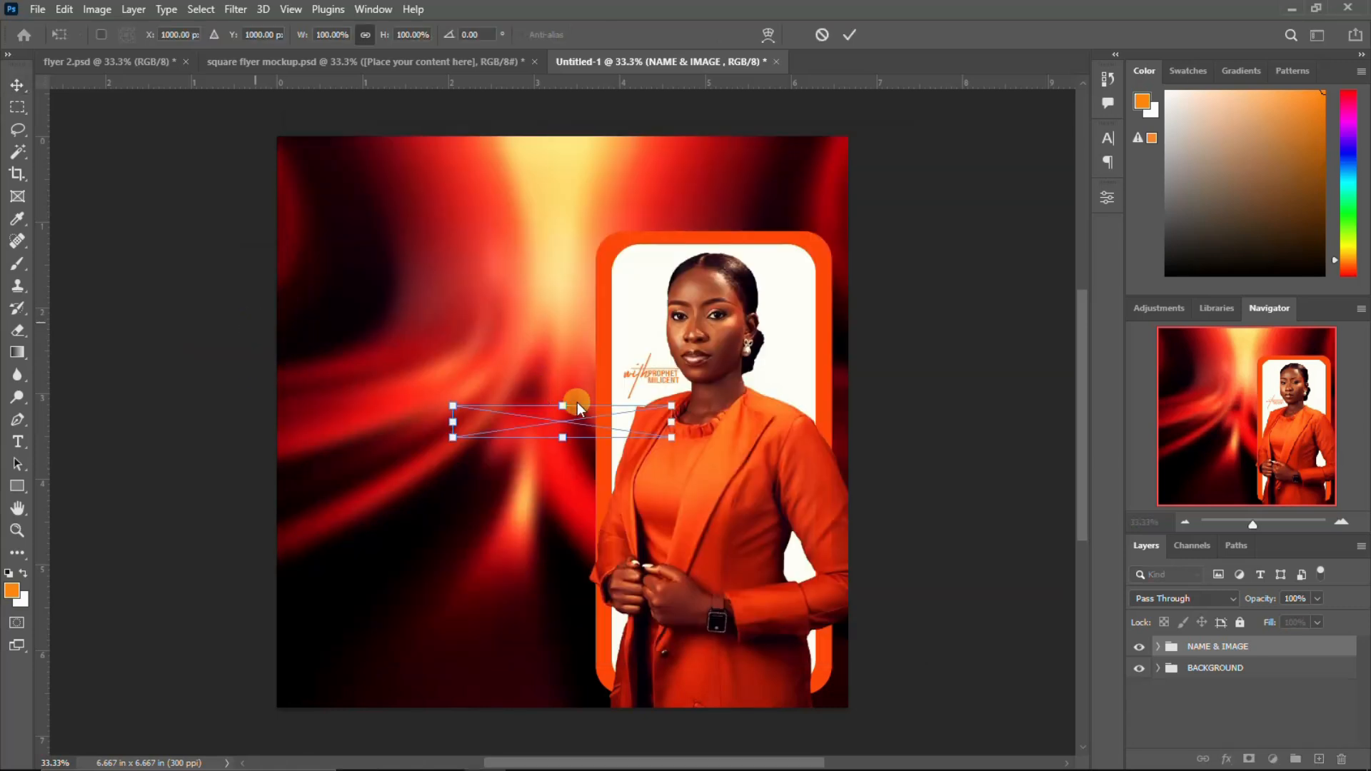
pyautogui.moveTo(576, 414); pyautogui.dragTo(449, 227)
pyautogui.press('Return')
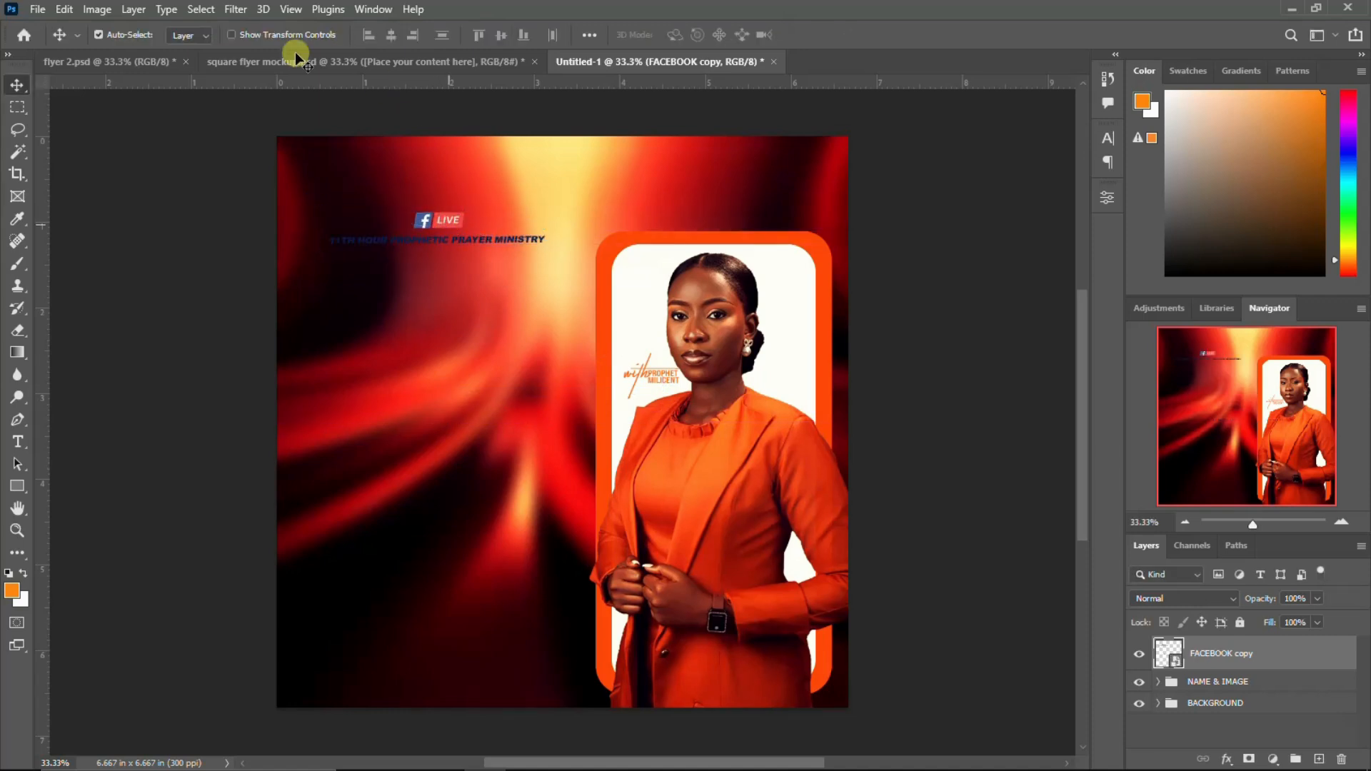
# Add a guide layout with 4 columns, 4 rows, 1 in gutters and 0.067 in margins on all sides.
pyautogui.click(290, 9)
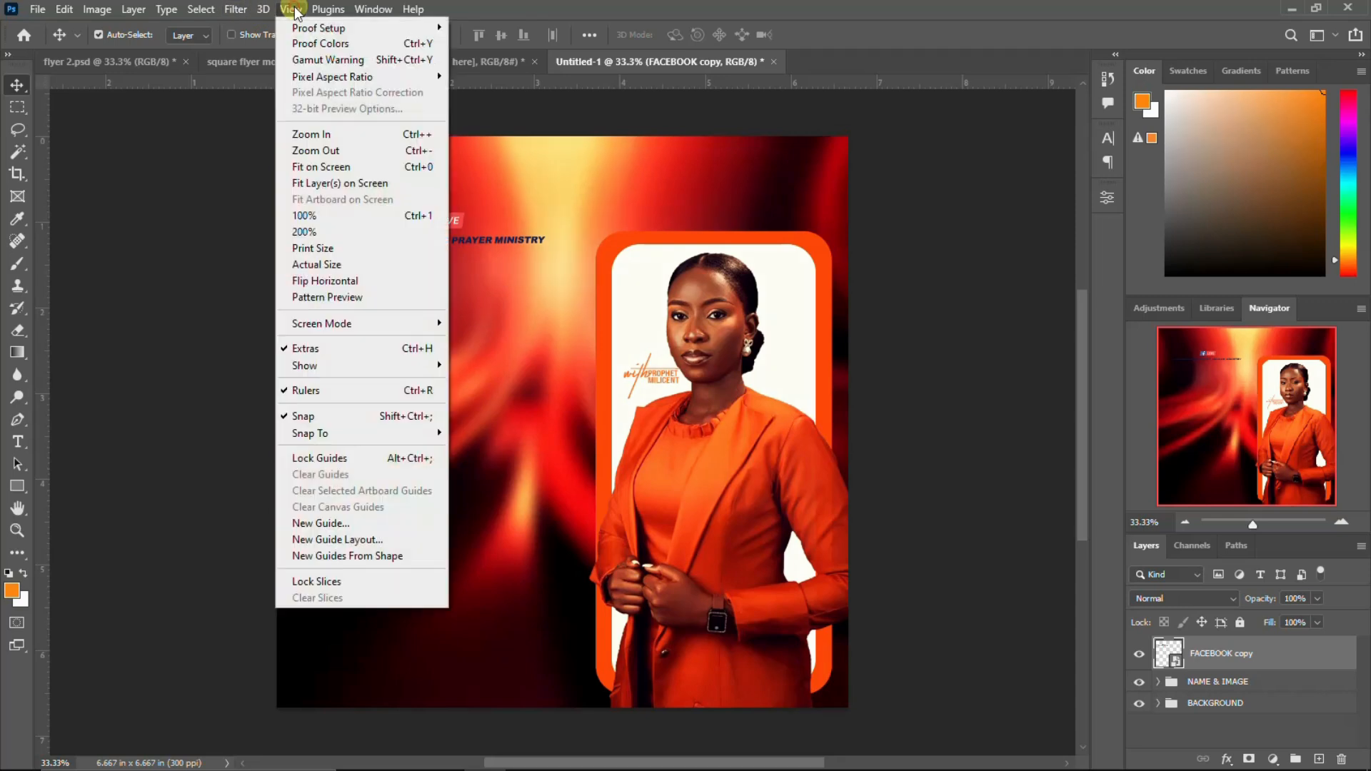
pyautogui.click(330, 540)
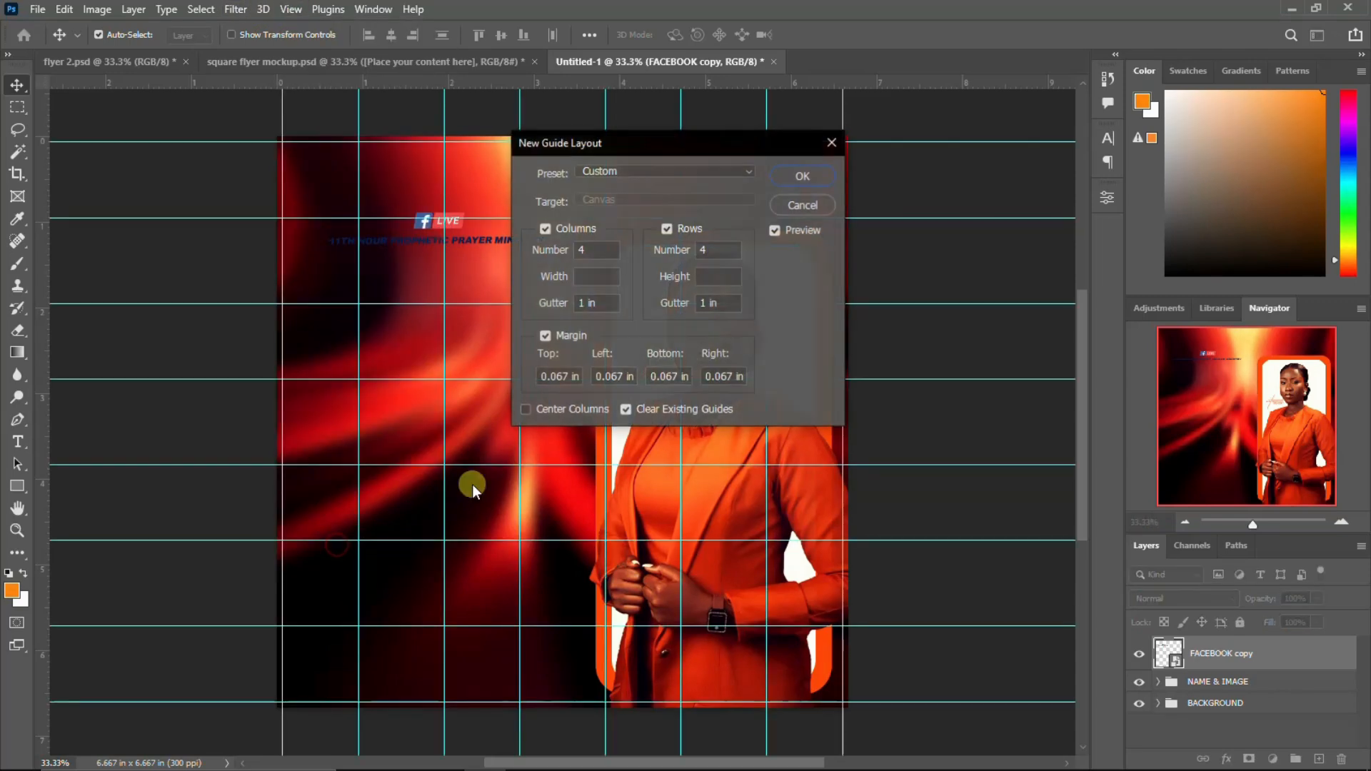
pyautogui.click(792, 179)
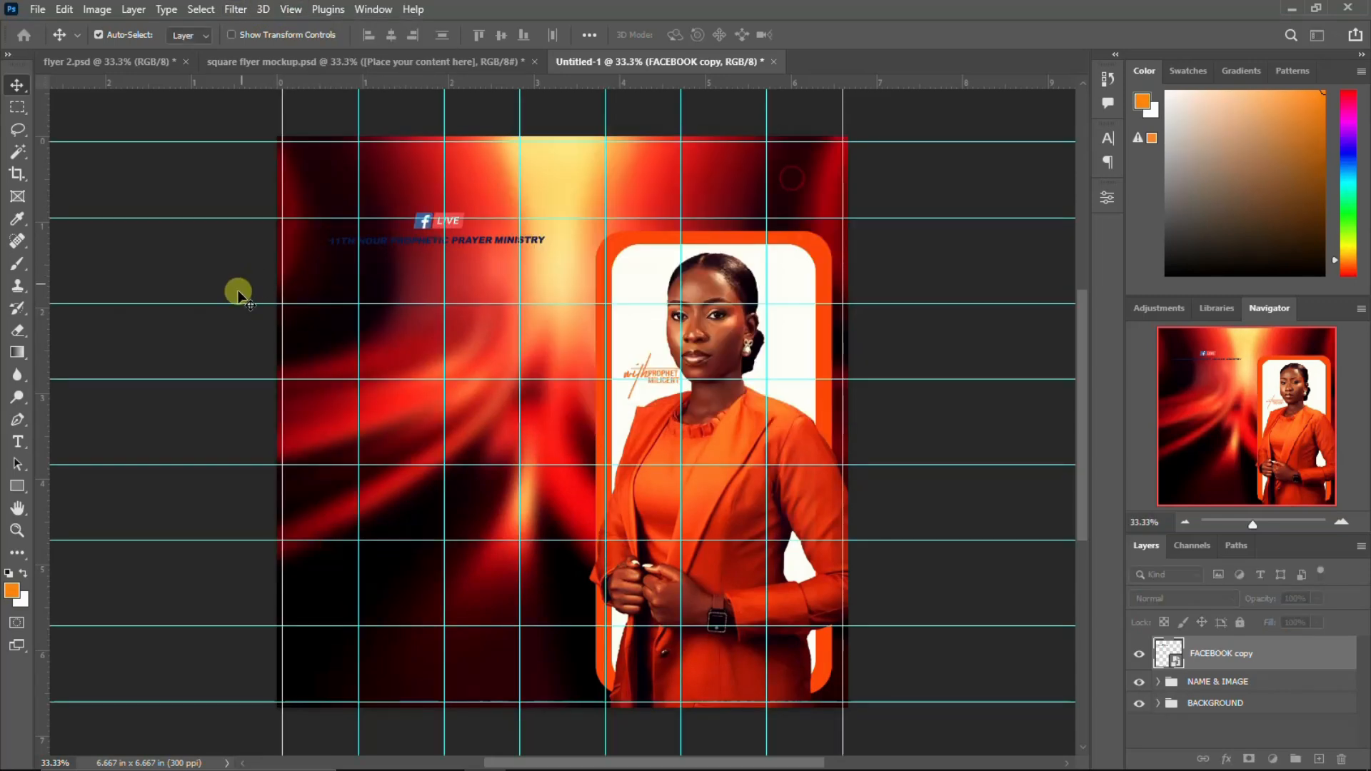
# Copy the ministry name line of the FACEBOOK copy logo to its own layer and give it a white Color Overlay at 100% opacity.
pyautogui.click(1273, 656)
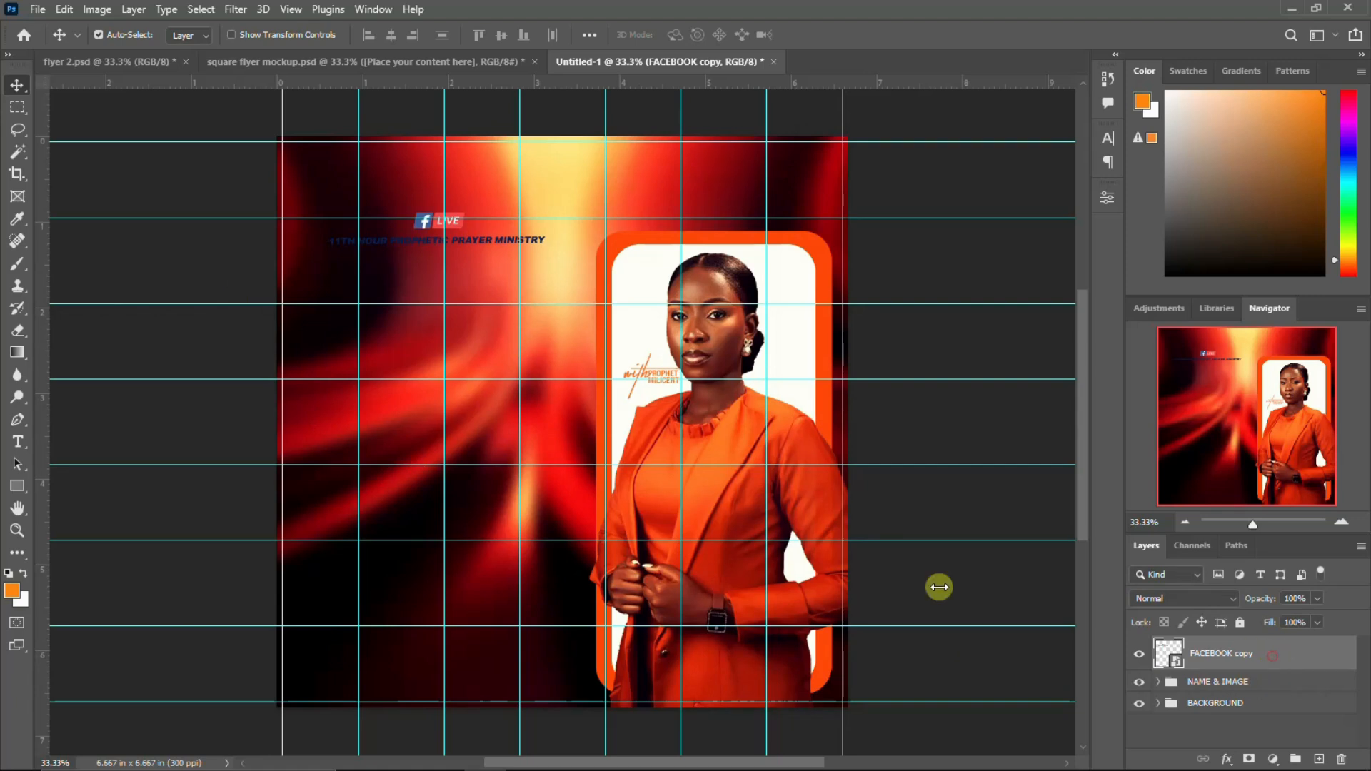
pyautogui.click(17, 107)
pyautogui.moveTo(569, 272); pyautogui.dragTo(313, 230)
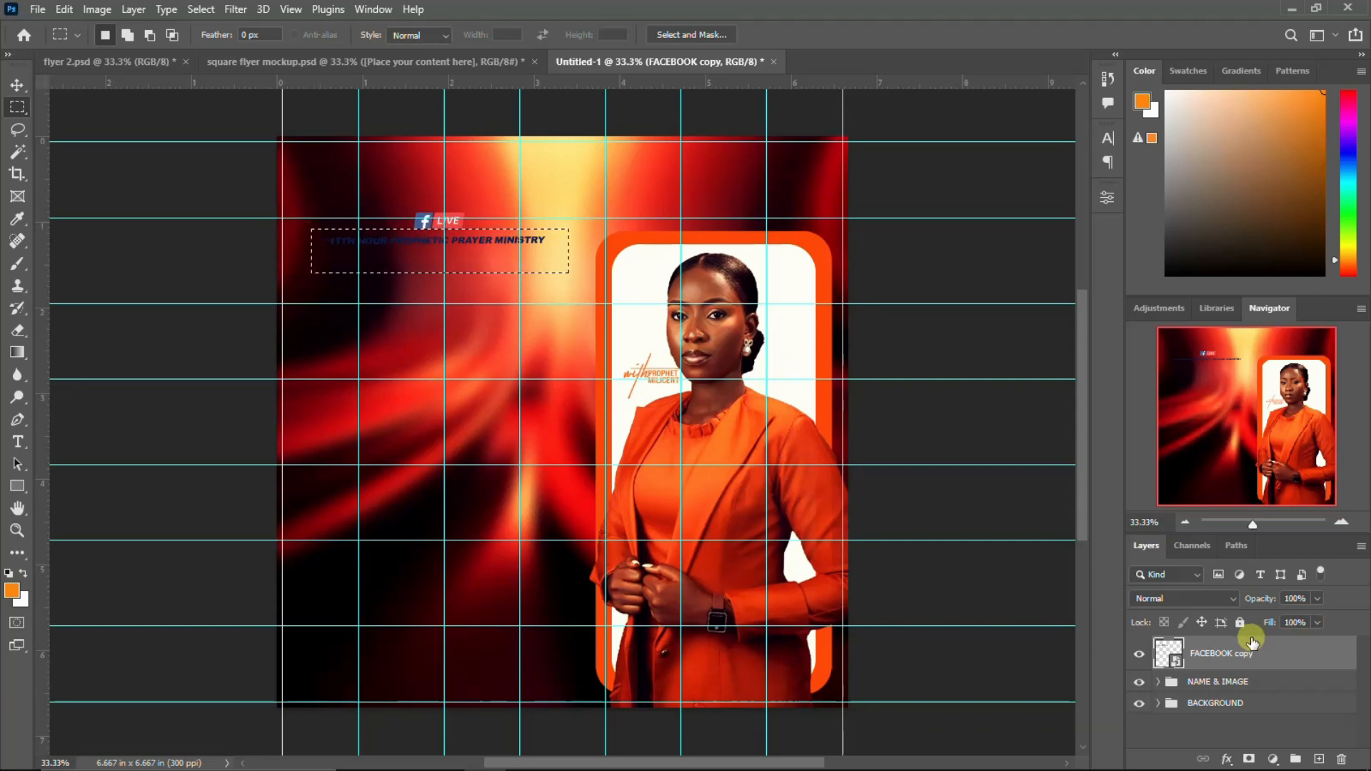
pyautogui.hotkey('ctrl', 'j')
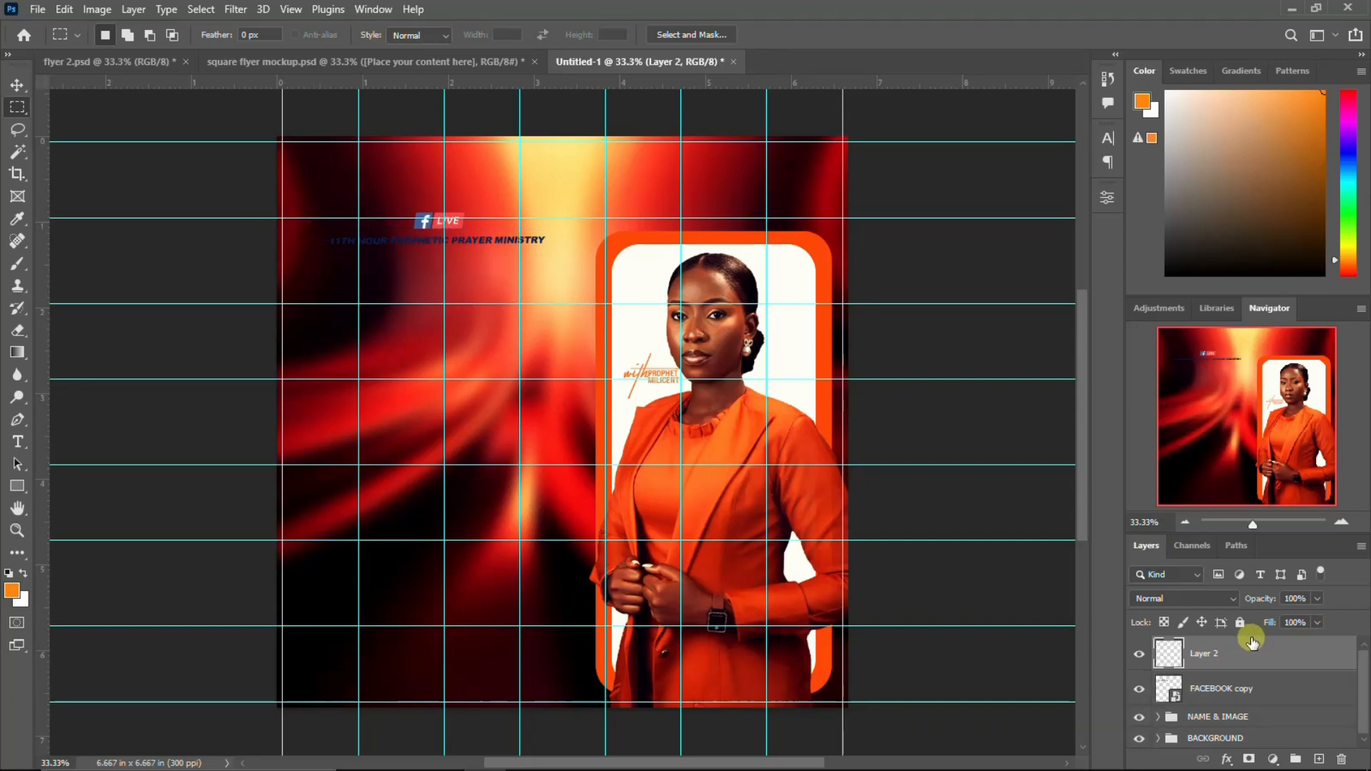
pyautogui.doubleClick(1320, 652)
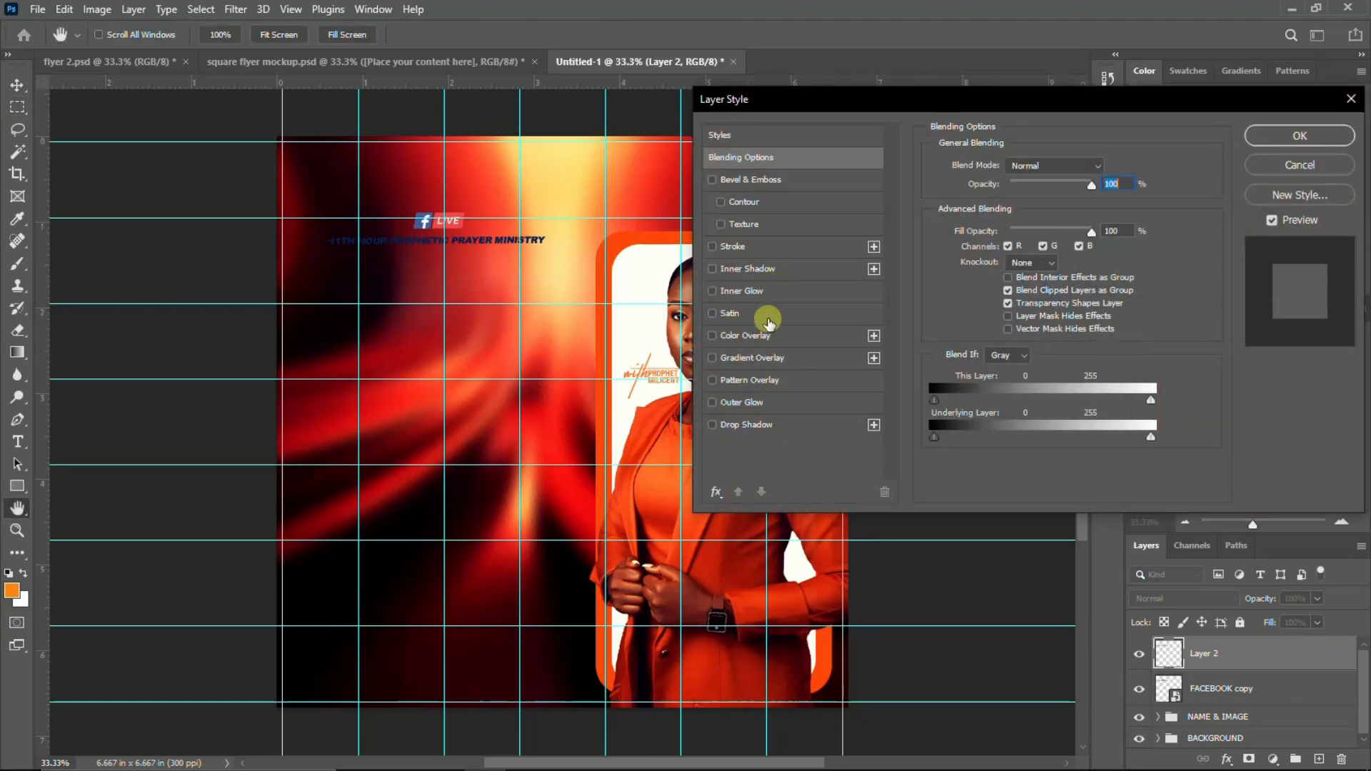
pyautogui.click(770, 335)
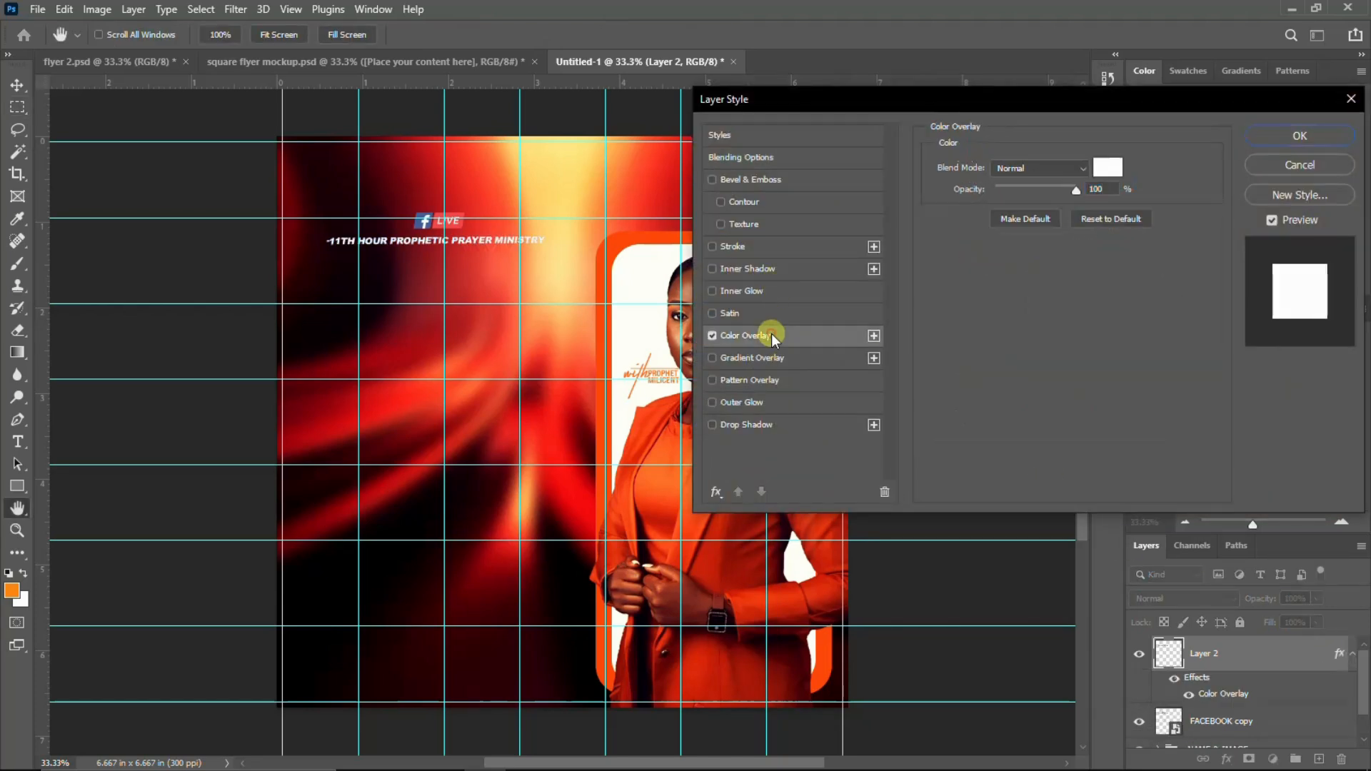
pyautogui.click(1301, 135)
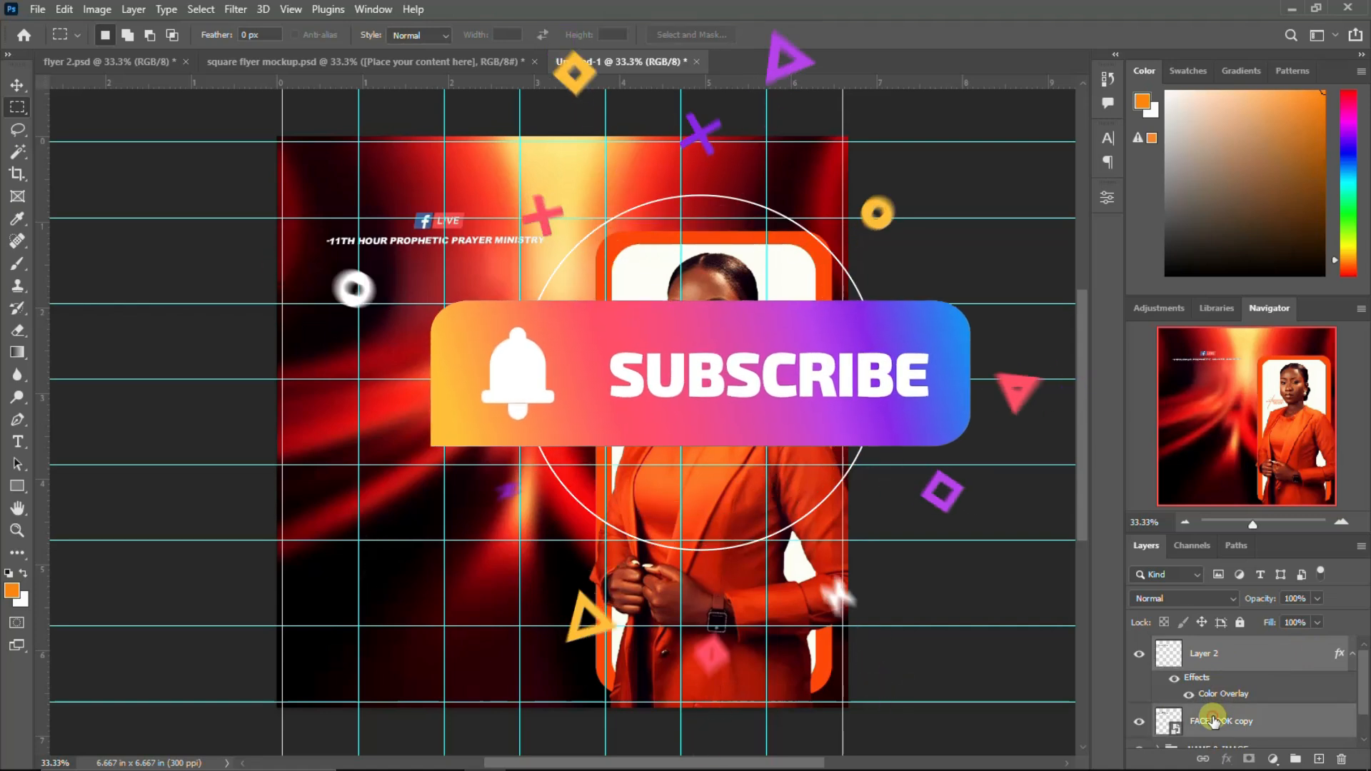
# Group Layer 2 with the FACEBOOK copy layer and name the group LOGO.
pyautogui.hotkey('ctrl', 'g')
pyautogui.click(1200, 647)
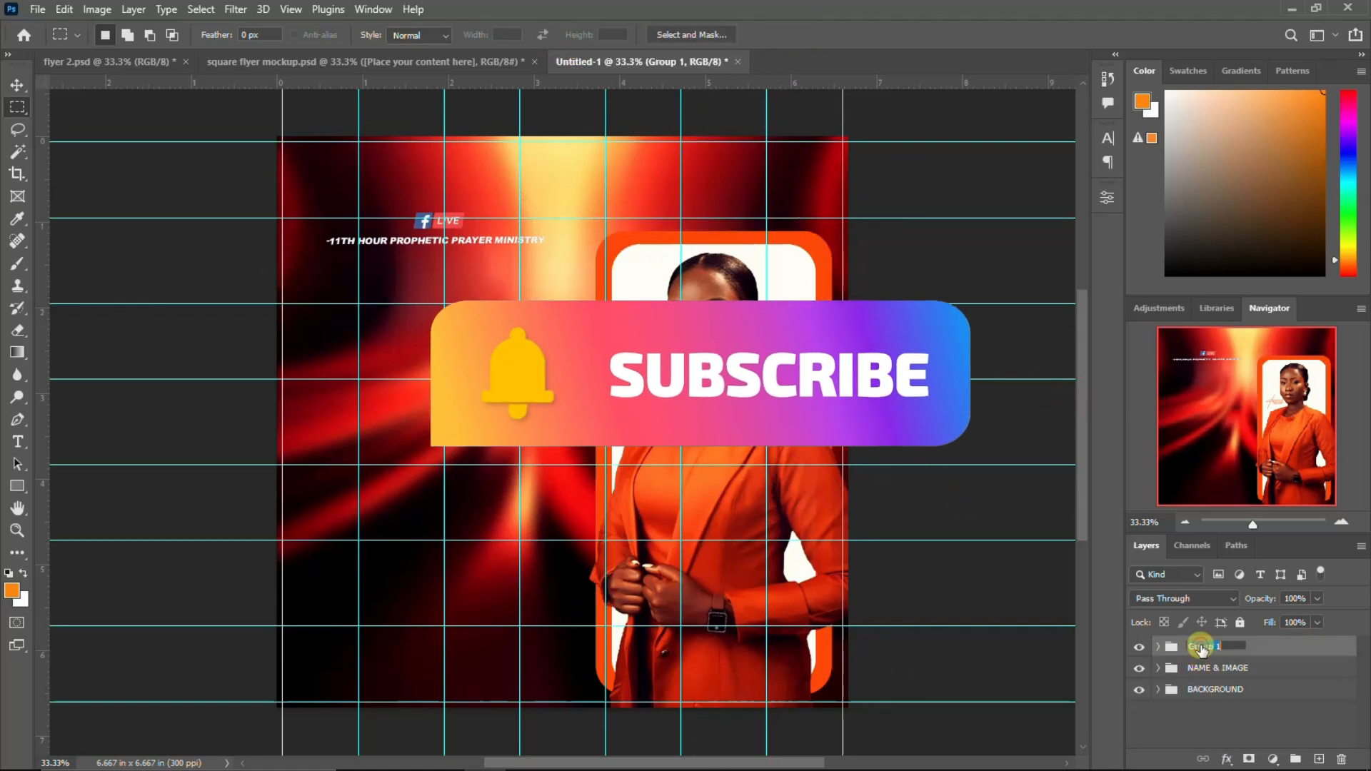
pyautogui.write('LOGO')
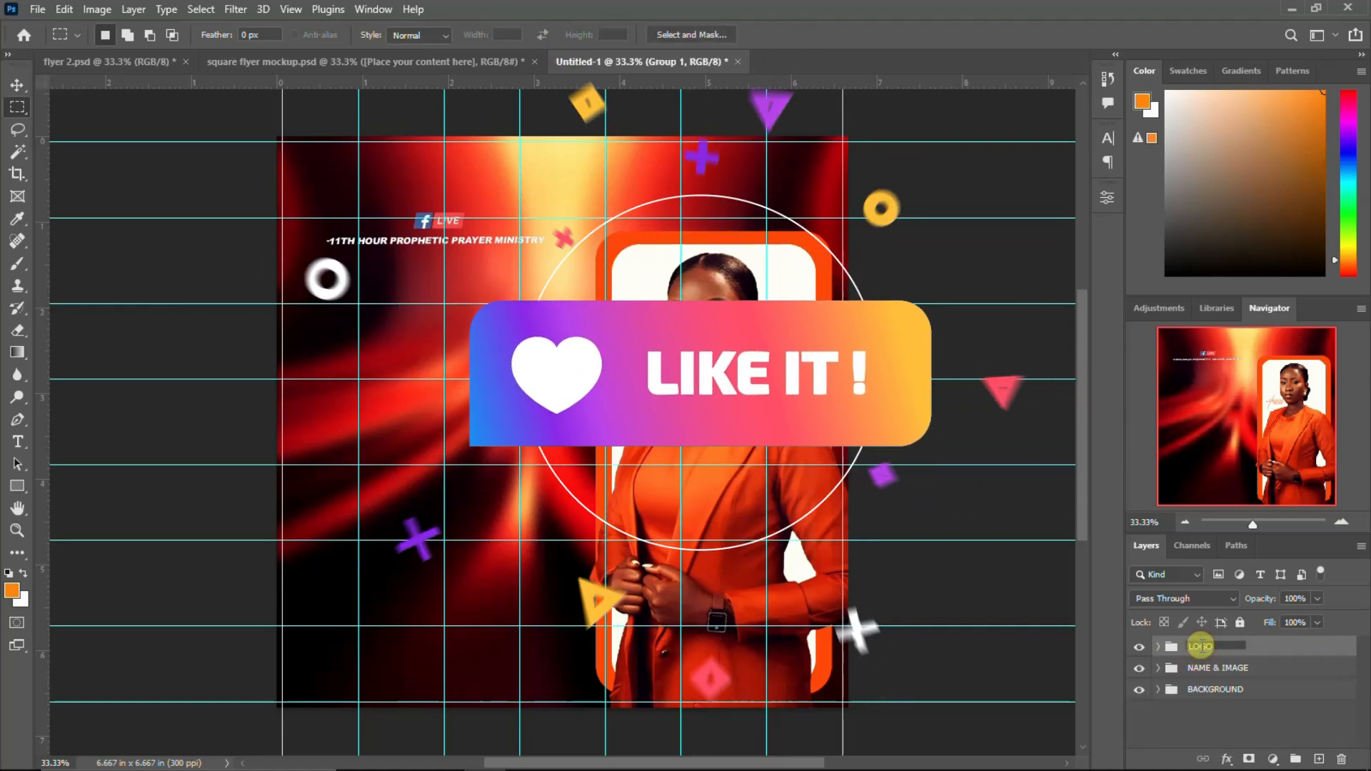
pyautogui.press('Return')
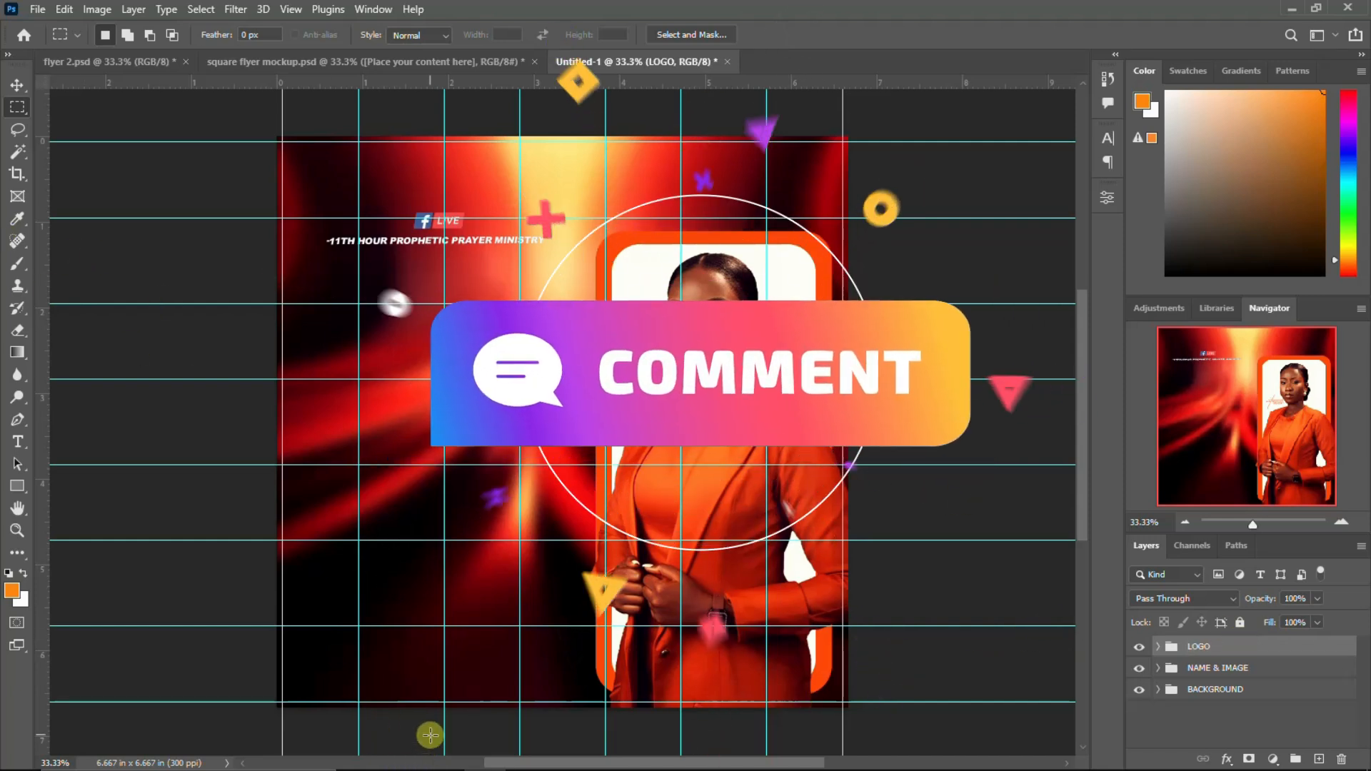
# Switch to flyer 2.psd, make Group 1 visible and examine its event text, rectangle and icon layers.
pyautogui.press('v')
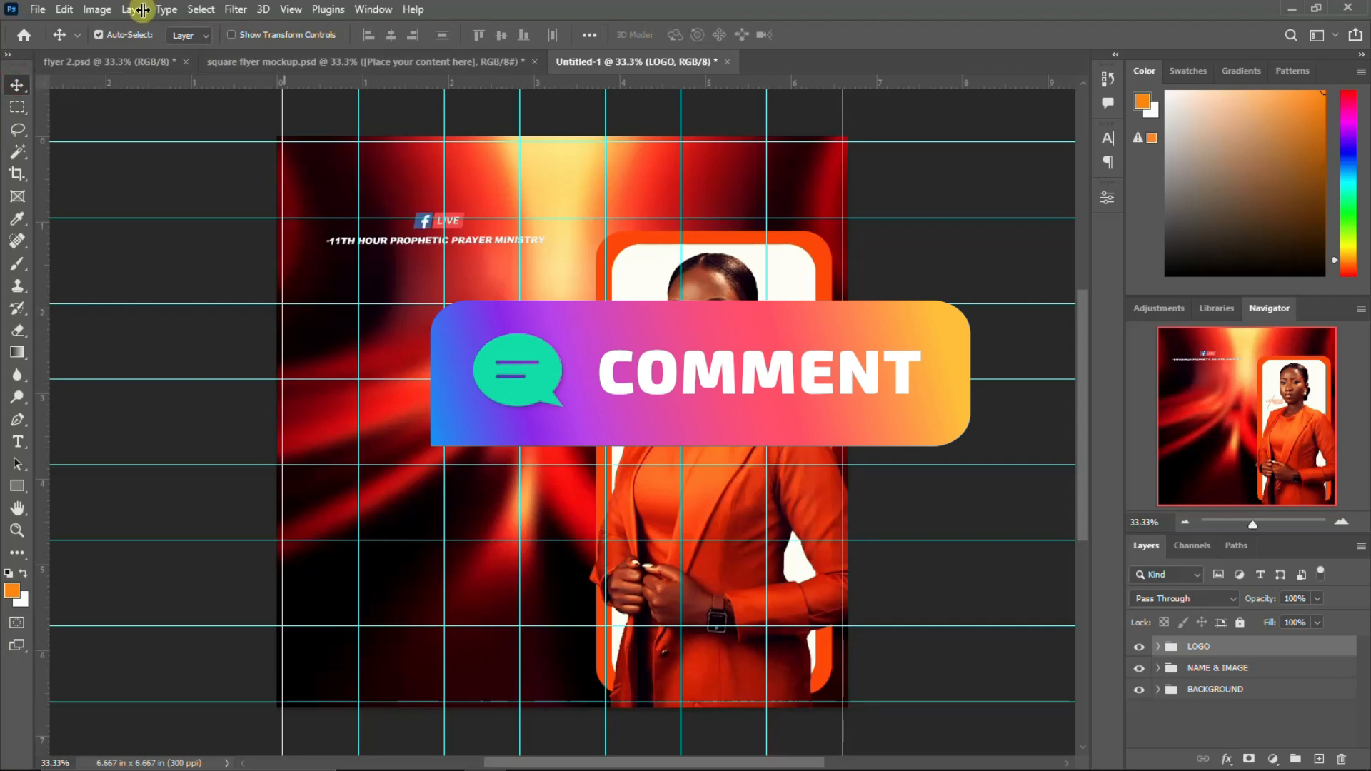
pyautogui.click(156, 64)
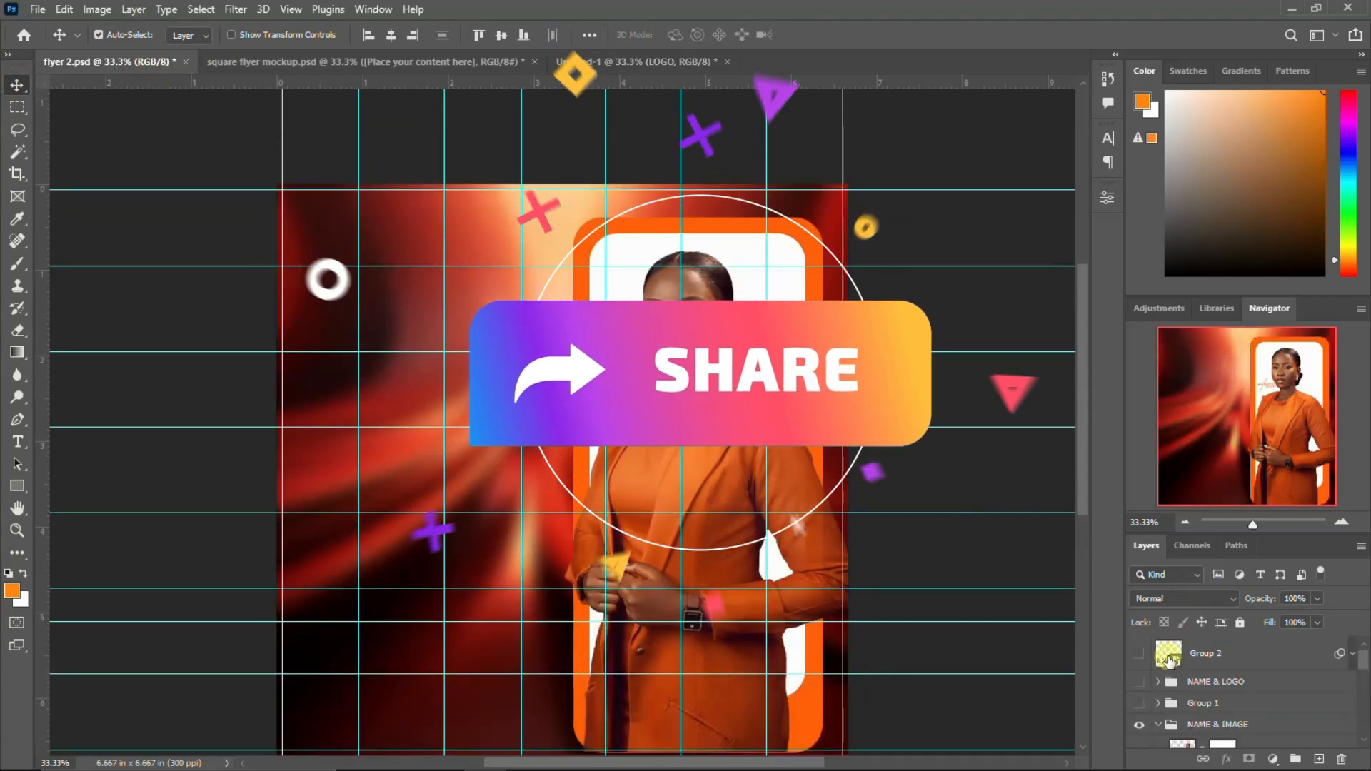
pyautogui.click(1139, 704)
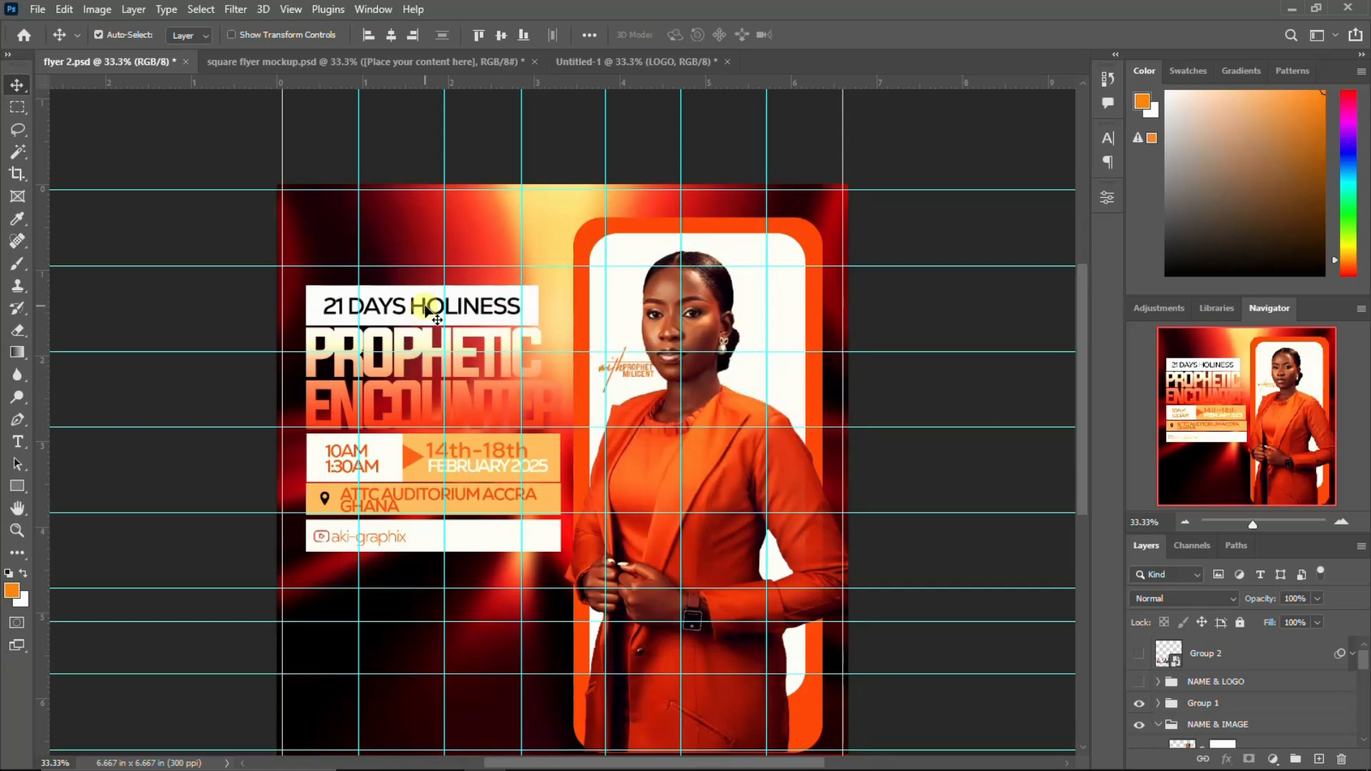
pyautogui.click(433, 314)
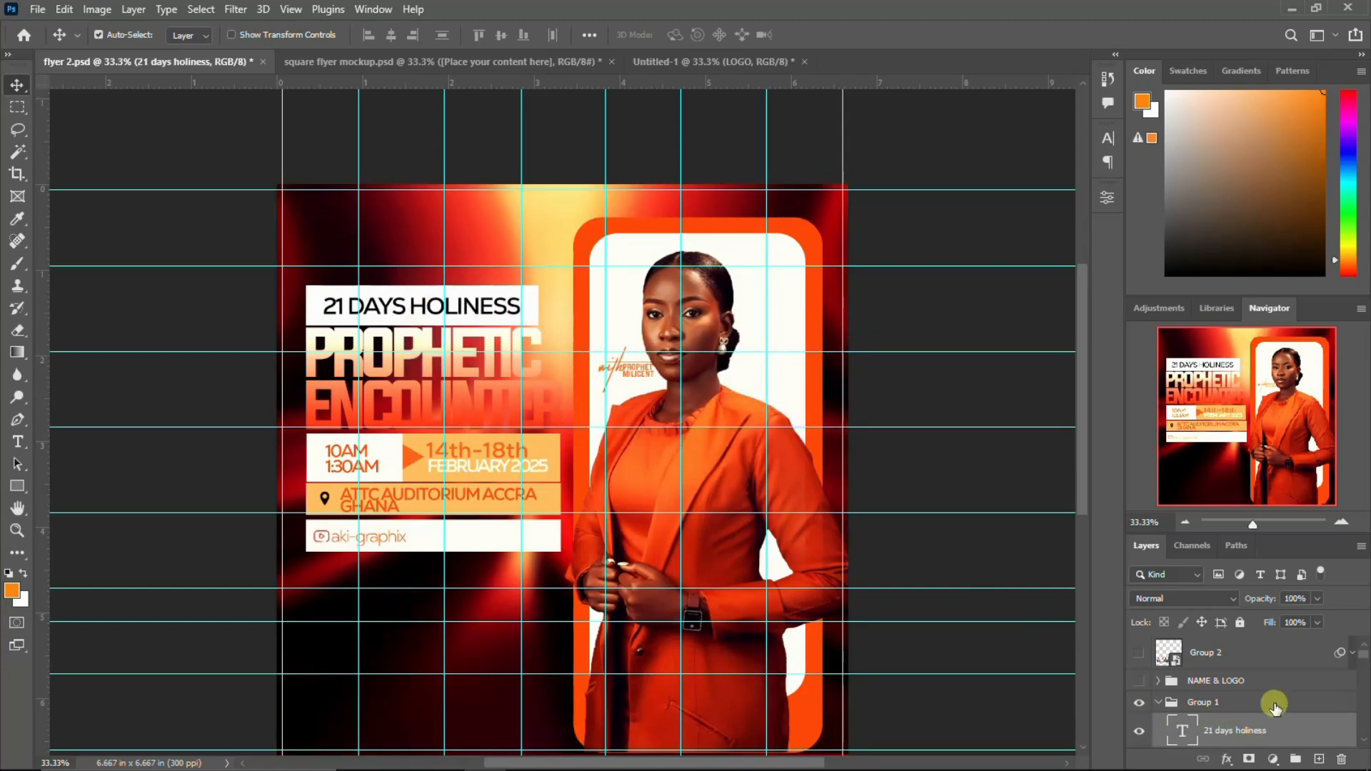
pyautogui.scroll(-2, 1250, 707)
pyautogui.scroll(-2, 1277, 707)
pyautogui.scroll(-2, 1276, 707)
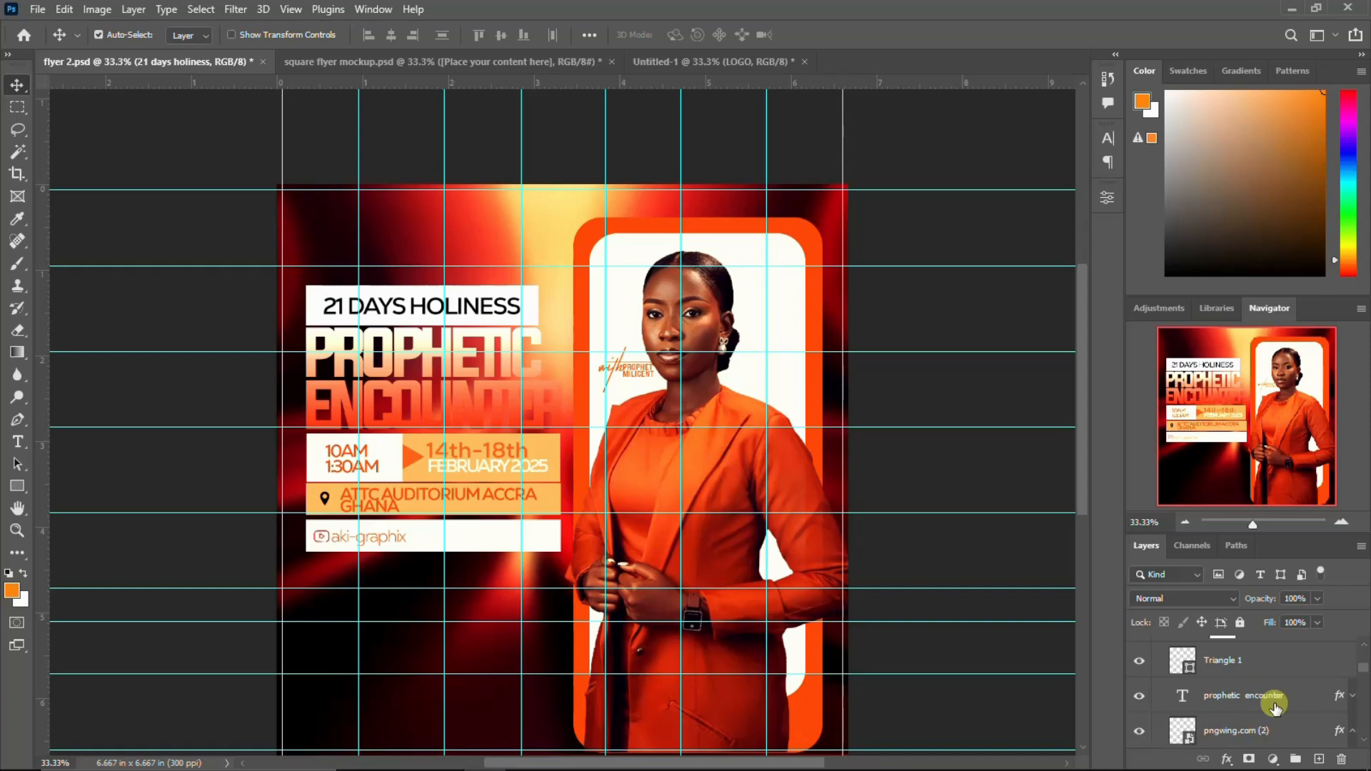
pyautogui.scroll(-2, 1276, 707)
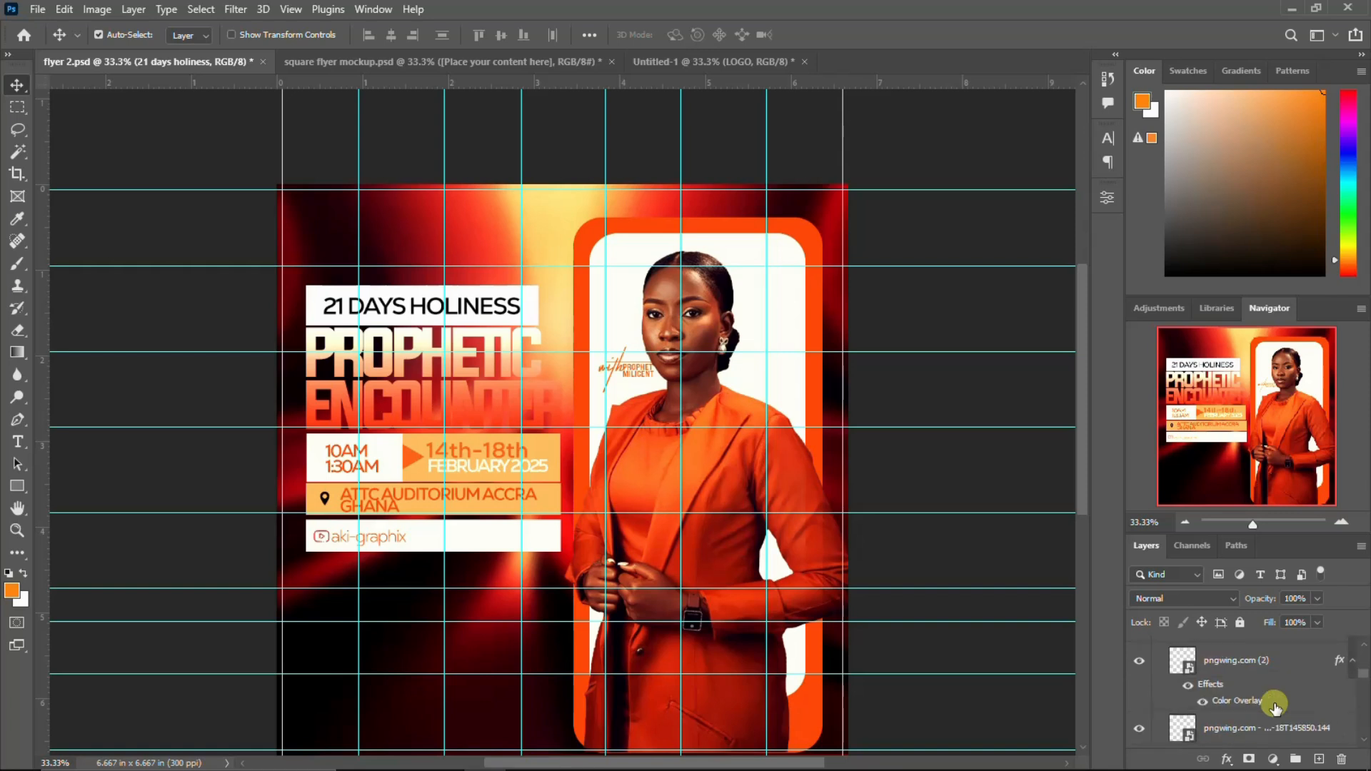
pyautogui.scroll(8, 1277, 707)
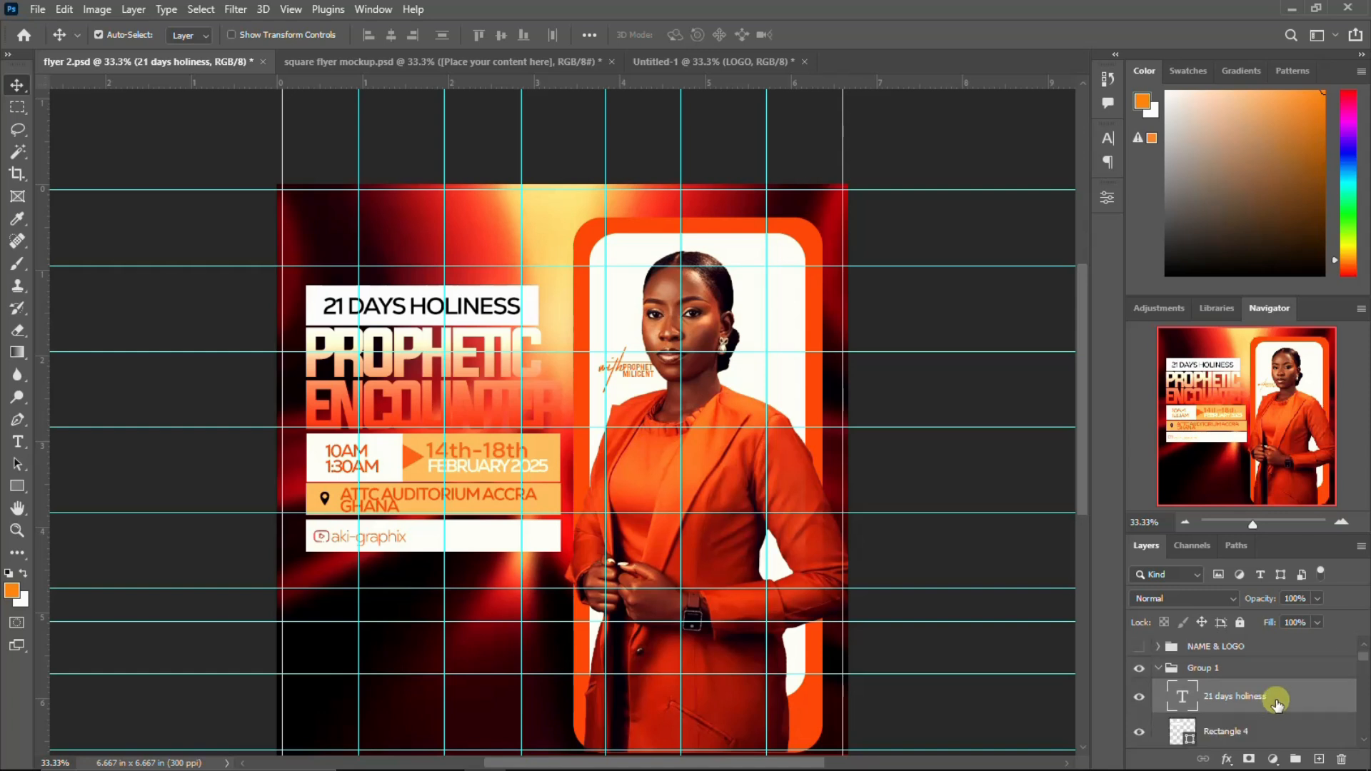
# Copy Group 1's event layers, from 21 days holiness down and including Color Lookup 1, from flyer 2.psd into Untitled-1 beside the portrait.
pyautogui.click(1242, 733)
pyautogui.scroll(-2, 1241, 735)
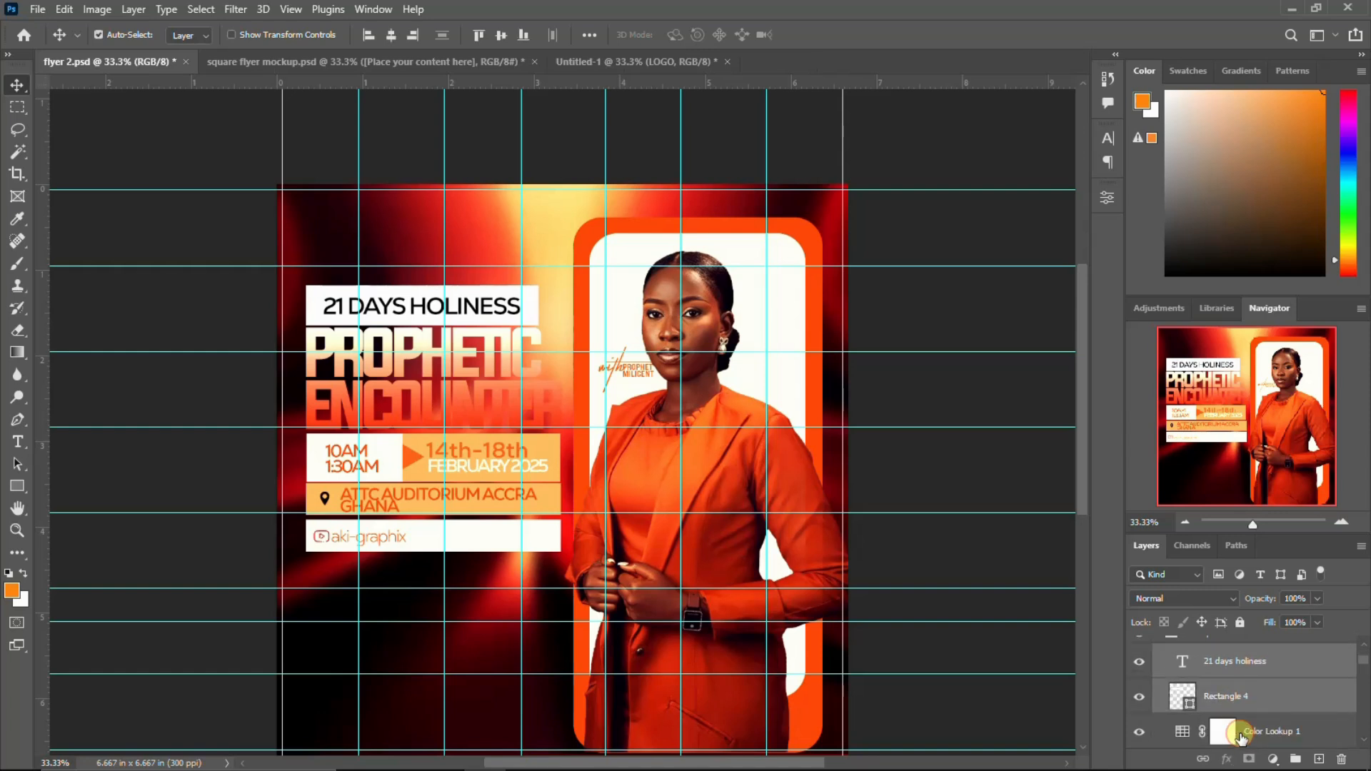
pyautogui.keyDown('ctrl'); pyautogui.click(1241, 736); pyautogui.keyUp('ctrl')
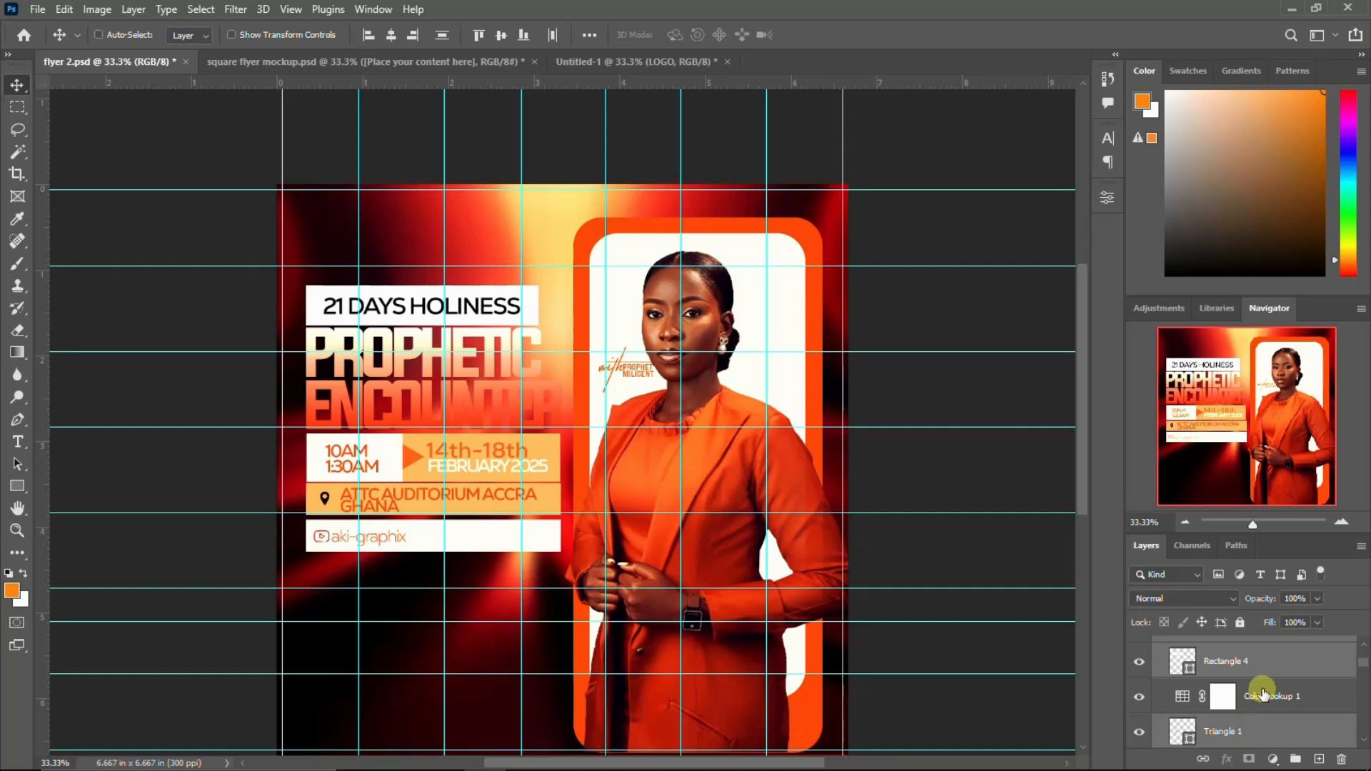
pyautogui.scroll(-2, 1263, 693)
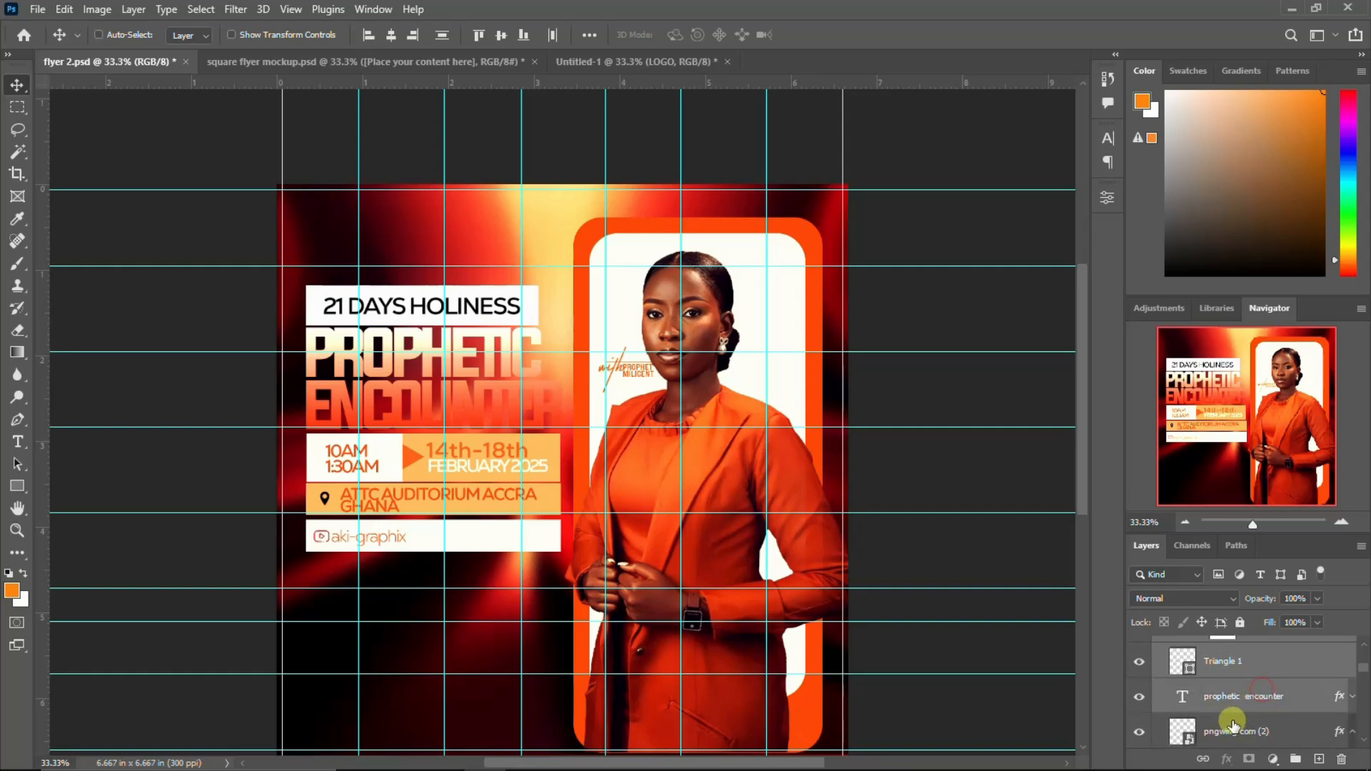
pyautogui.scroll(-1, 1234, 725)
pyautogui.scroll(-1, 1234, 735)
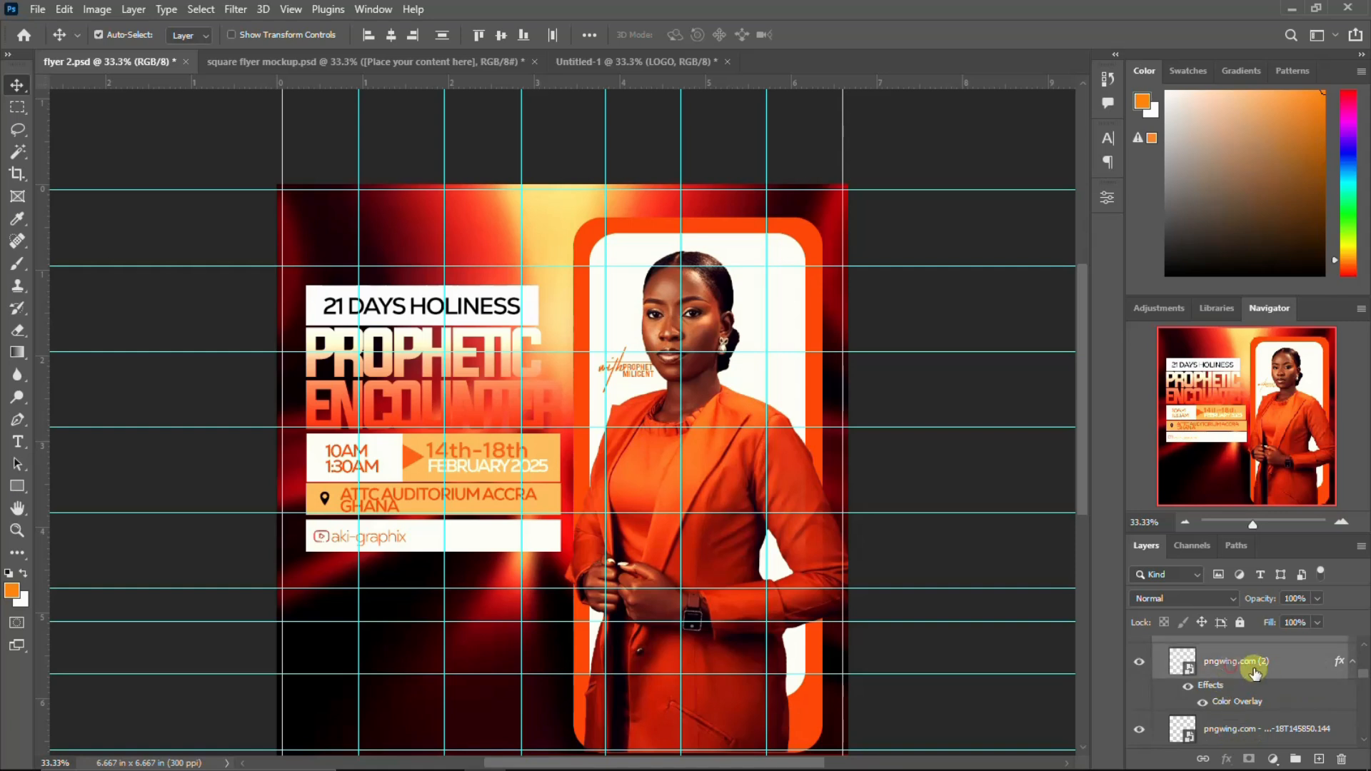
pyautogui.scroll(-2, 1228, 685)
pyautogui.scroll(-3, 1234, 700)
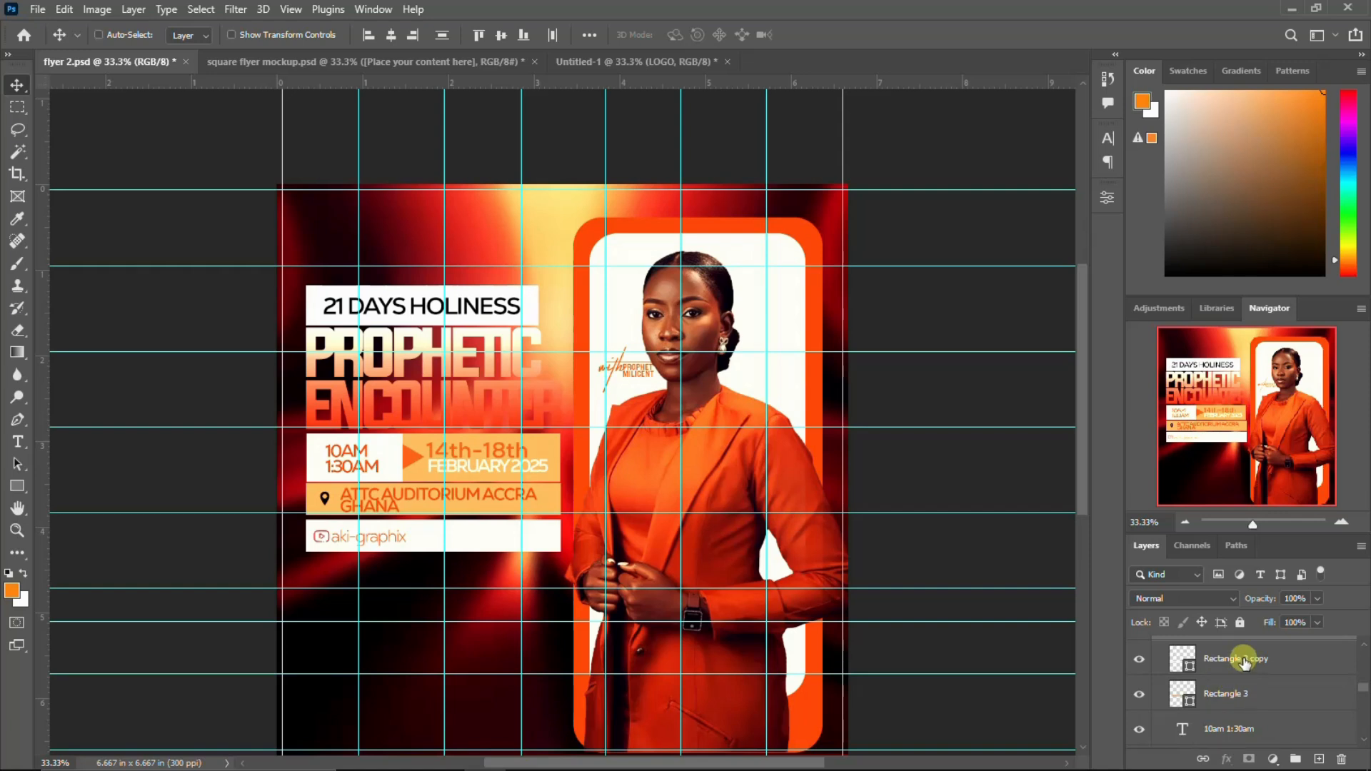
pyautogui.scroll(-2, 1232, 714)
pyautogui.keyDown('ctrl'); pyautogui.click(1236, 692); pyautogui.keyUp('ctrl')
pyautogui.keyDown('ctrl'); pyautogui.click(1227, 727); pyautogui.keyUp('ctrl')
pyautogui.scroll(-1, 1227, 728)
pyautogui.keyDown('ctrl'); pyautogui.click(1229, 729); pyautogui.keyUp('ctrl')
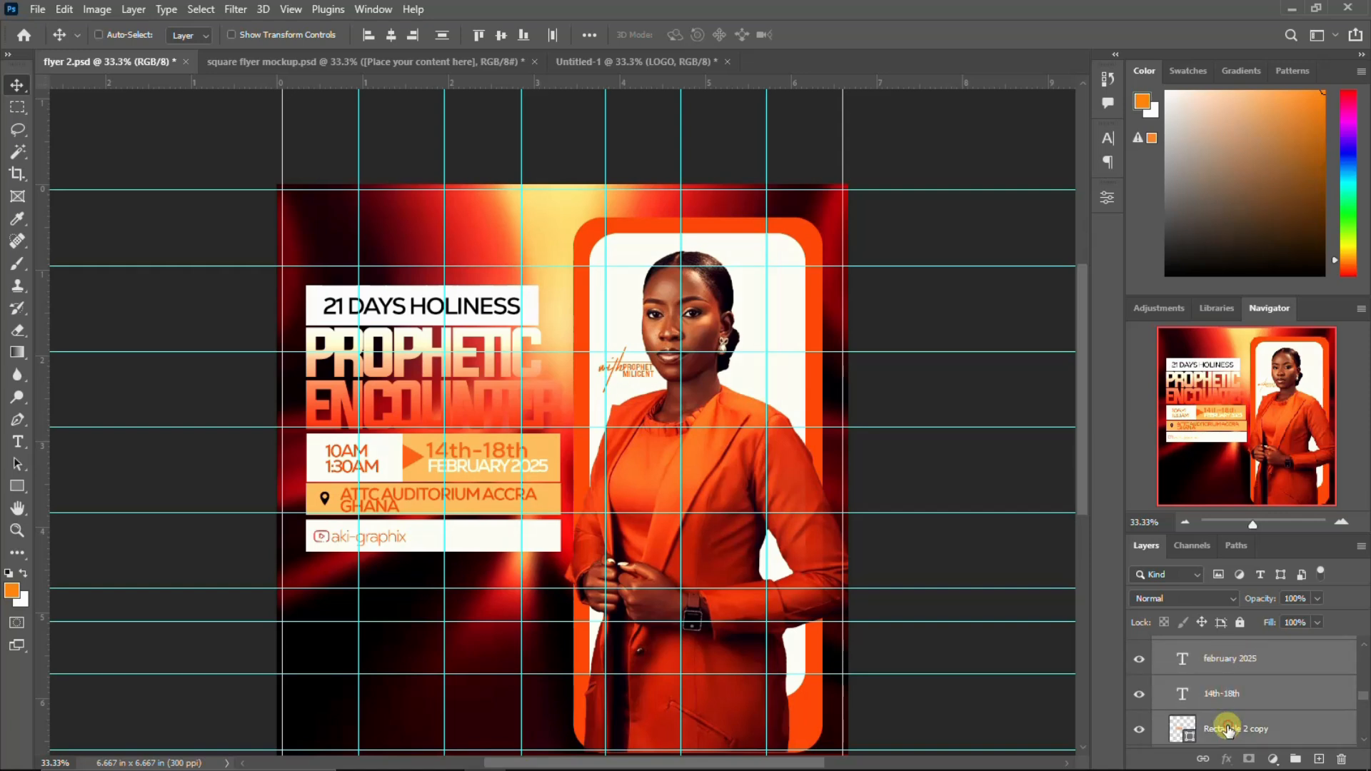
pyautogui.scroll(-2, 1229, 728)
pyautogui.keyDown('ctrl'); pyautogui.click(1234, 696); pyautogui.keyUp('ctrl')
pyautogui.scroll(4, 1236, 699)
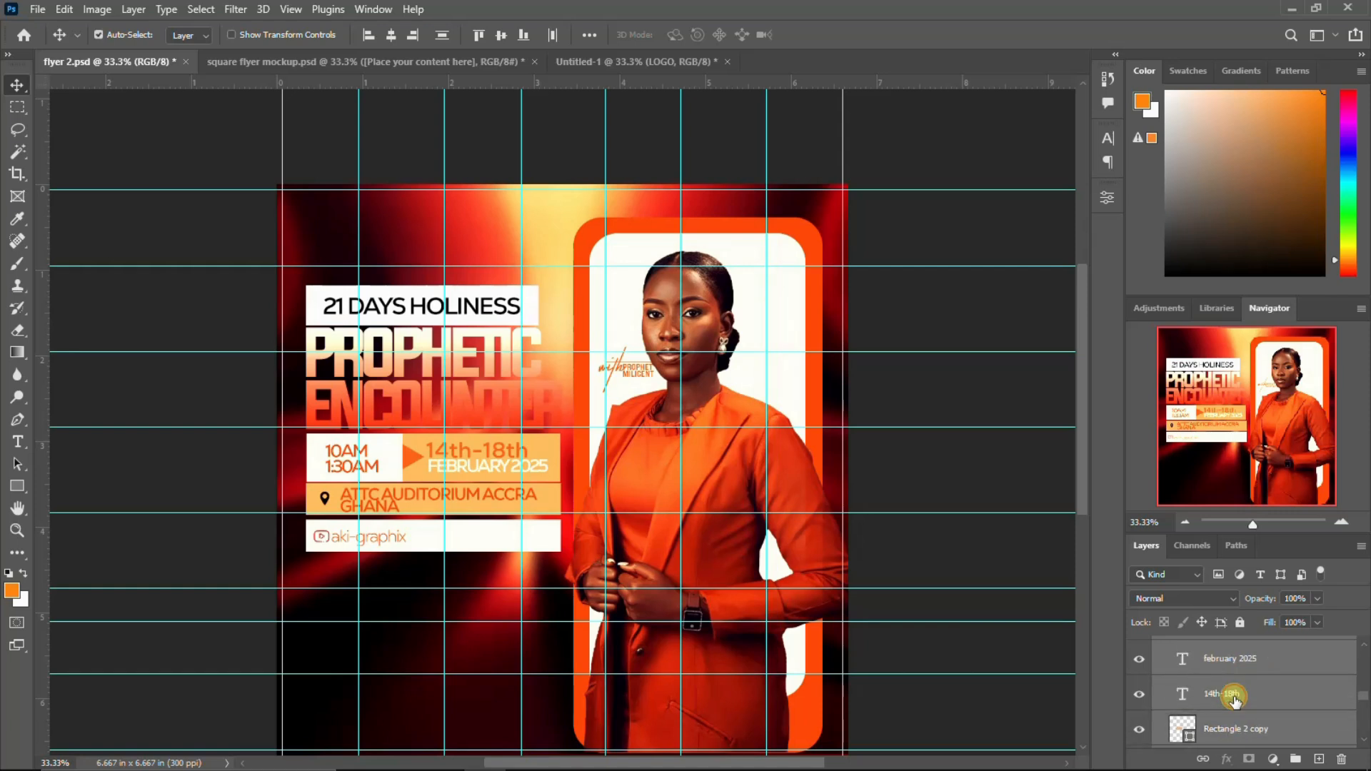
pyautogui.moveTo(388, 315); pyautogui.dragTo(663, 70)
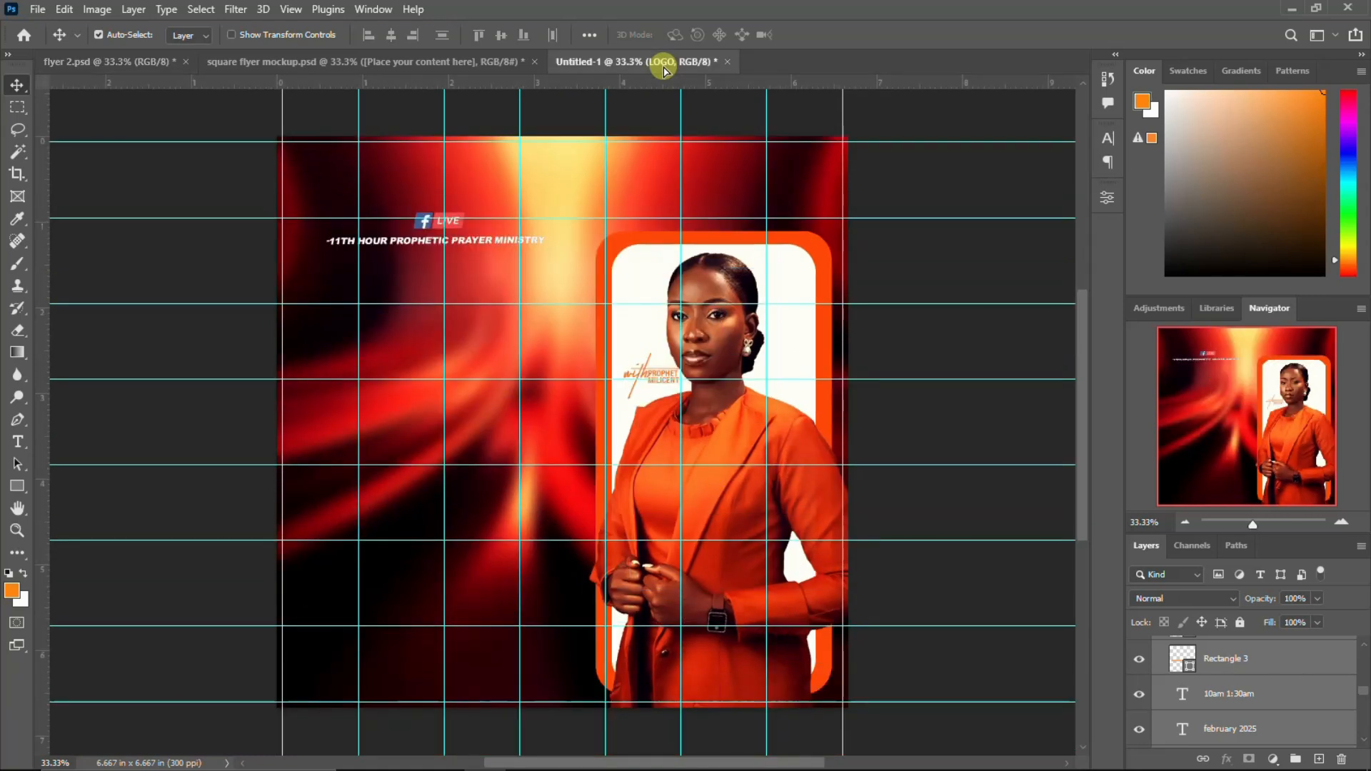
pyautogui.moveTo(431, 448); pyautogui.dragTo(431, 449)
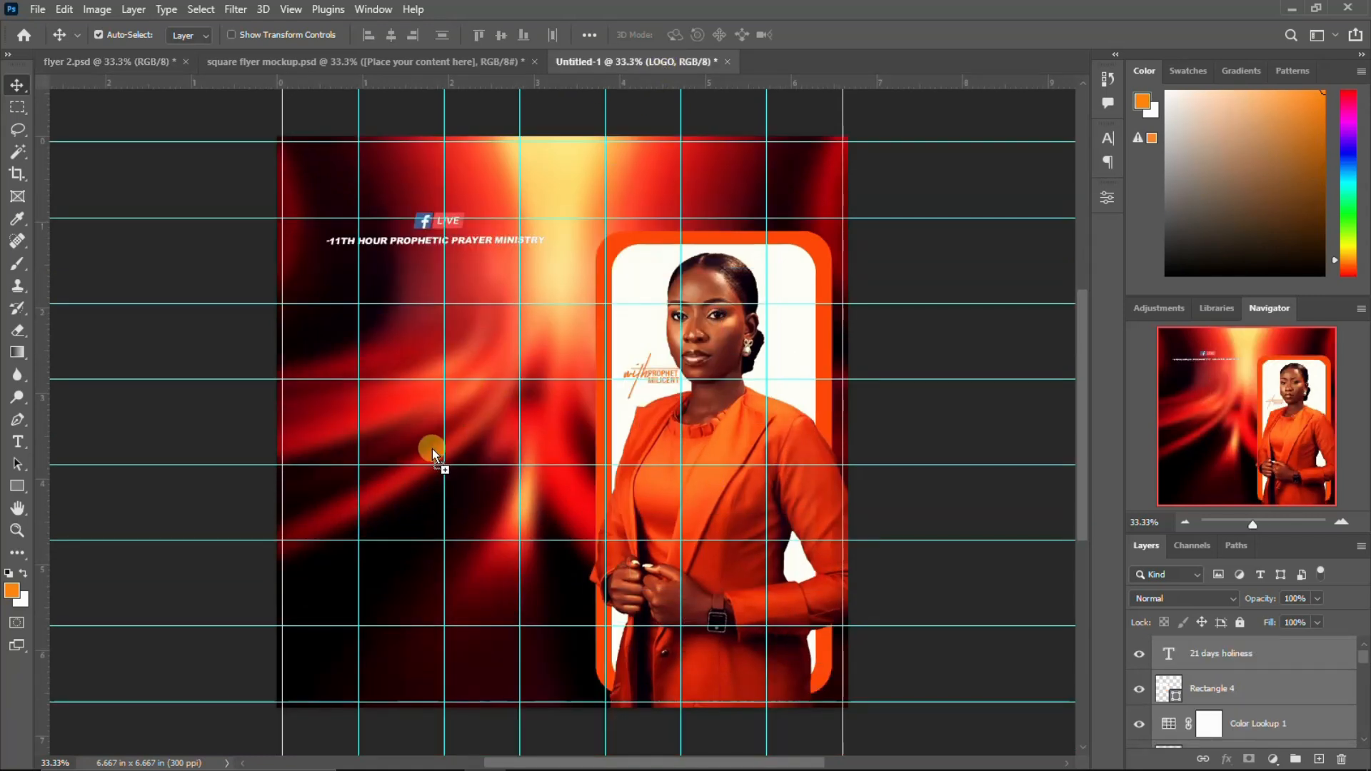
# Scale the copied event text block to 119.28% and align its left edge with the left margin guide.
pyautogui.hotkey('ctrl', 't')
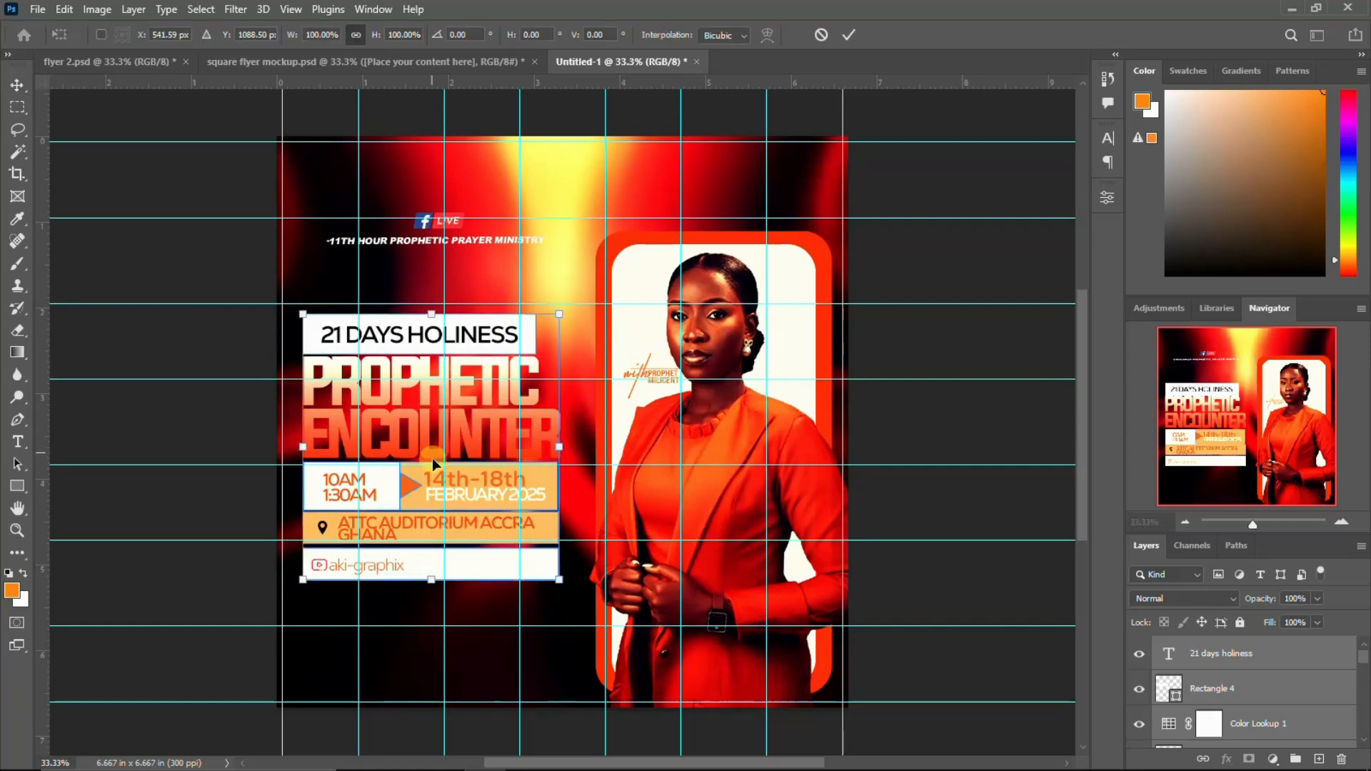
pyautogui.moveTo(558, 314); pyautogui.dragTo(584, 294)
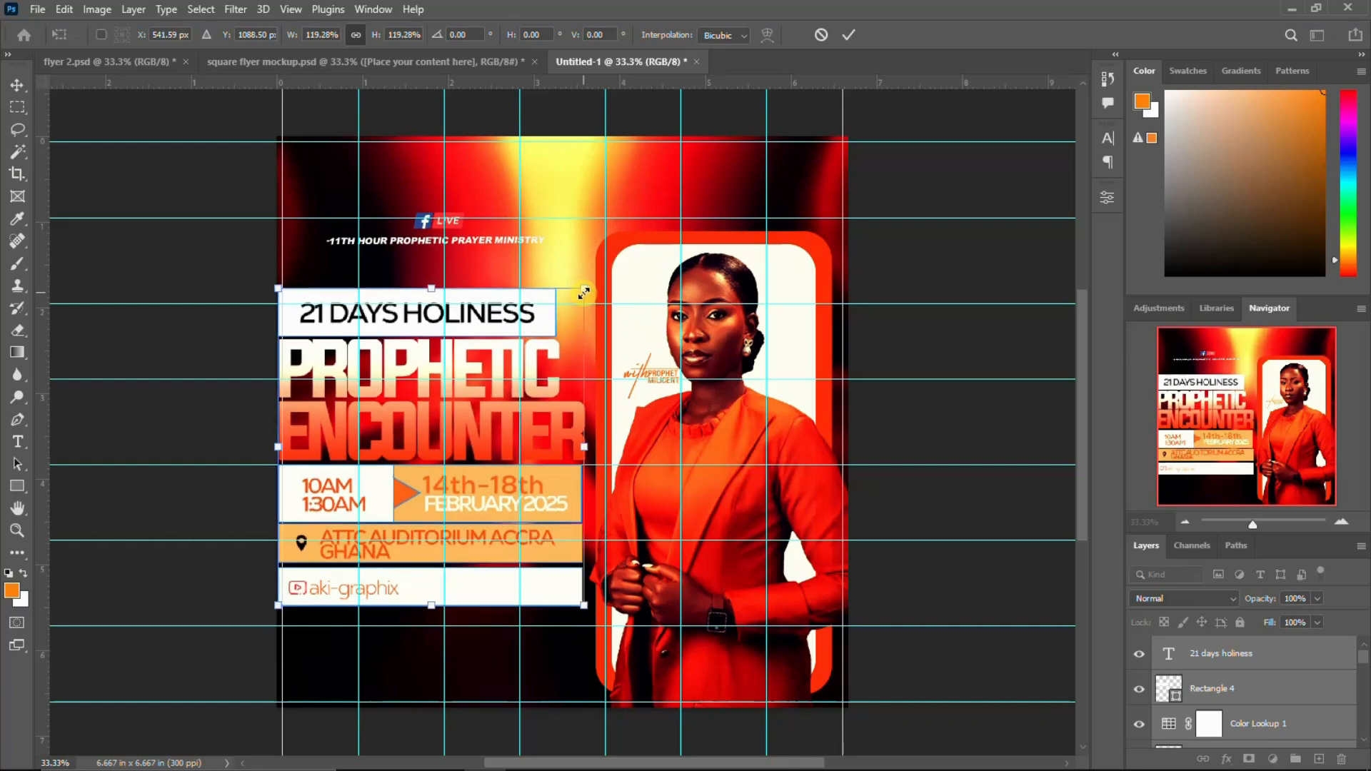
pyautogui.press('Return')
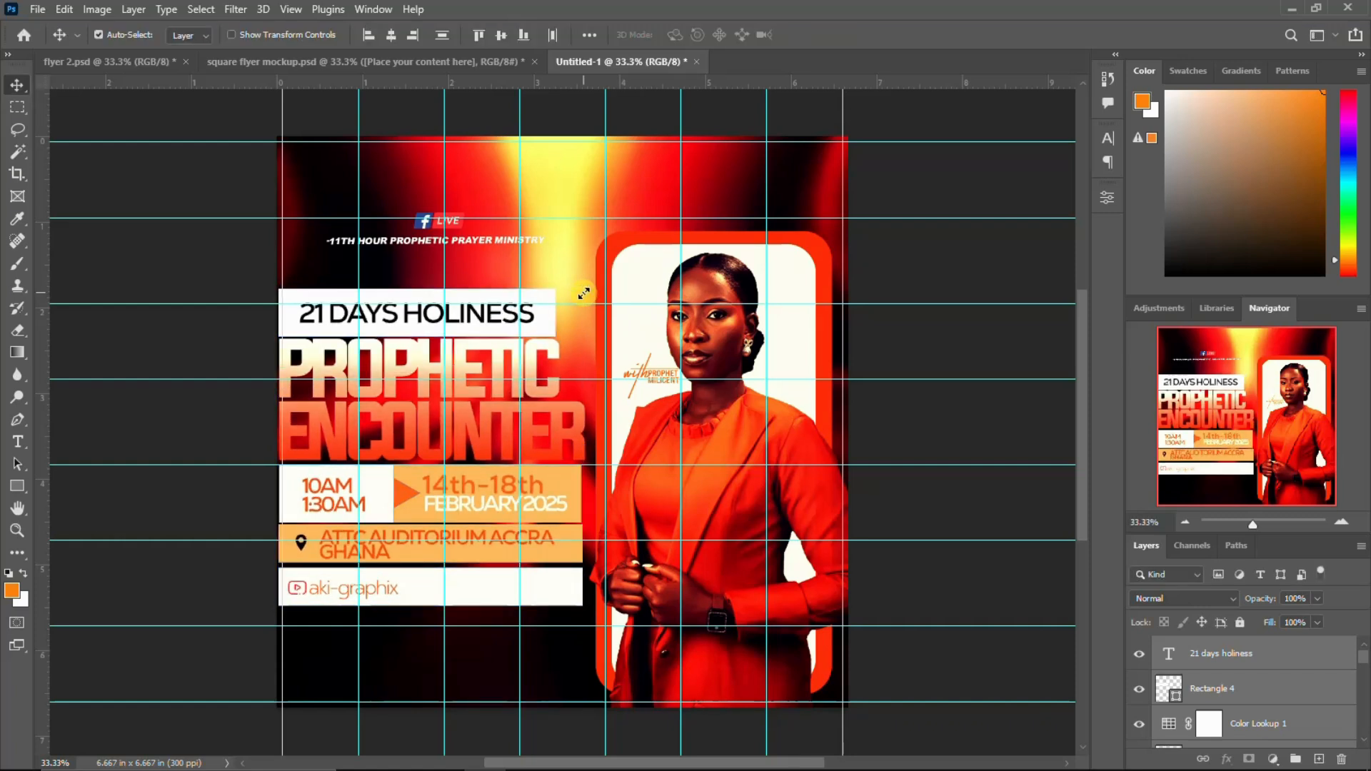
pyautogui.press('Right')
pyautogui.press('Right')
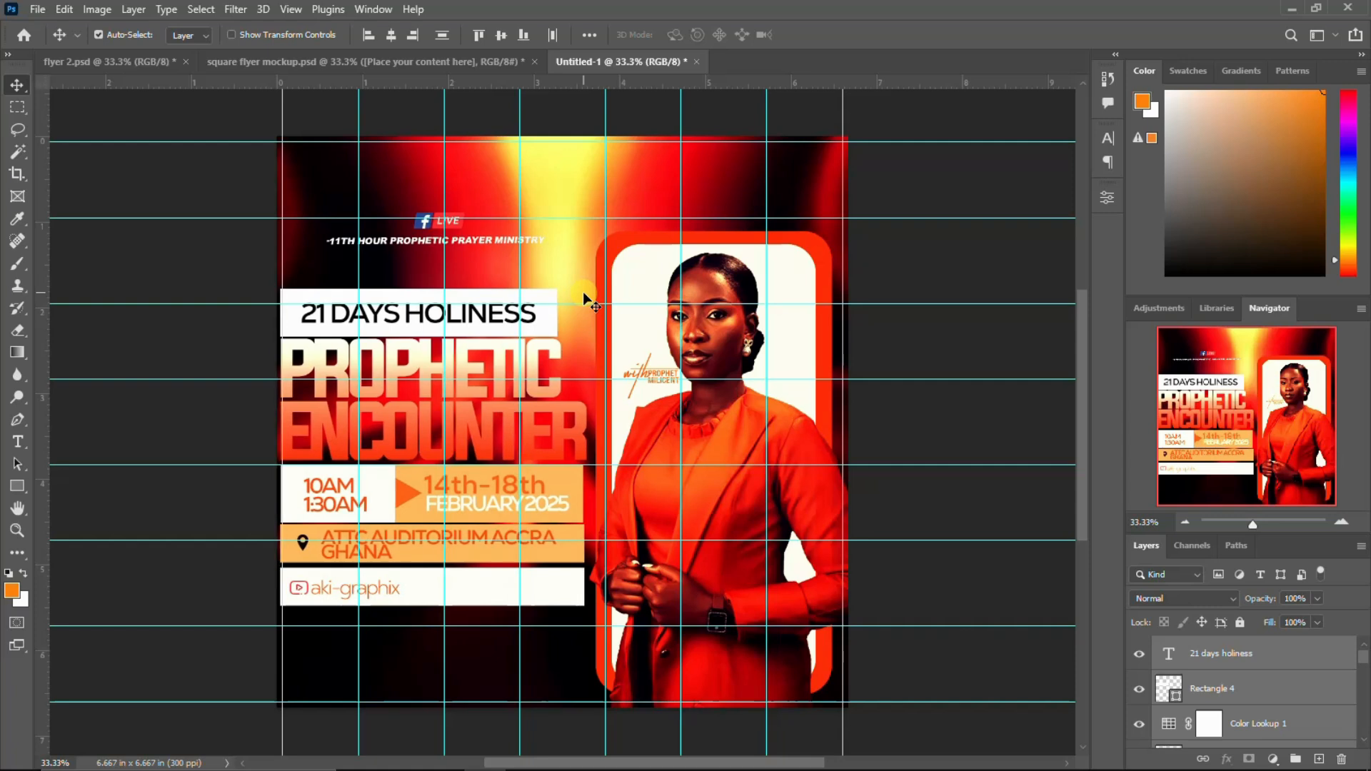
pyautogui.press('Right')
pyautogui.press('Right')
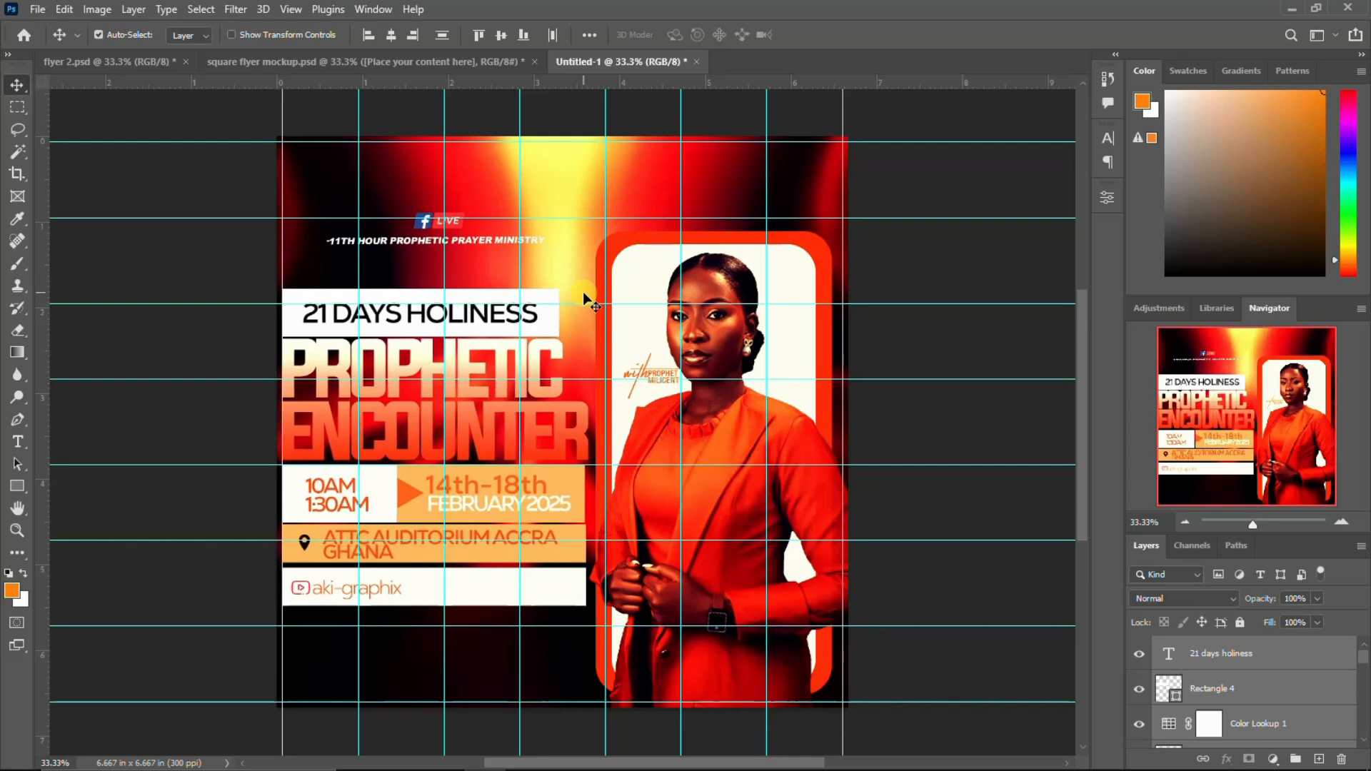
# Move the event text block right, away from the margin guide, until its right edge overlaps the portrait frame's left border.
pyautogui.hotkey('ctrl', '-')
pyautogui.hotkey('ctrl', '-')
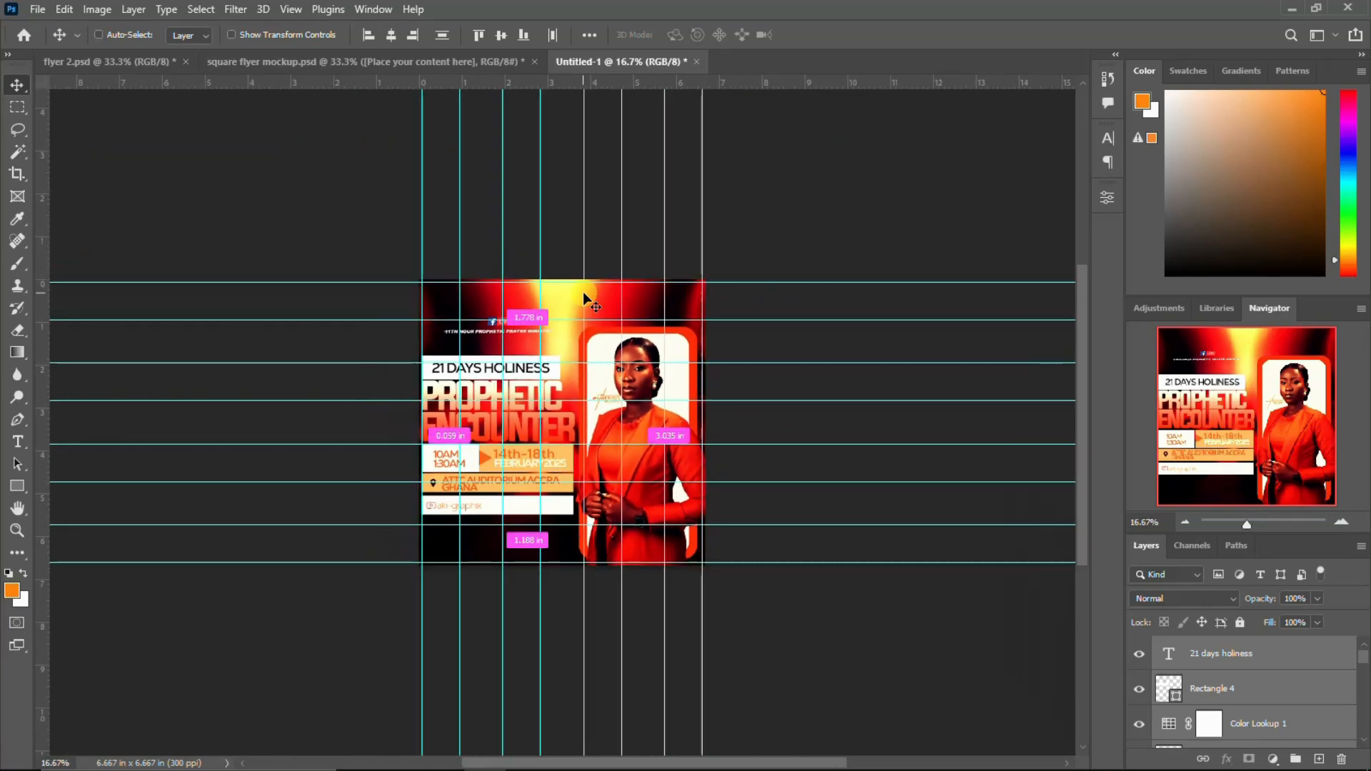
pyautogui.press('Right')
pyautogui.hotkey('shift', 'Right')
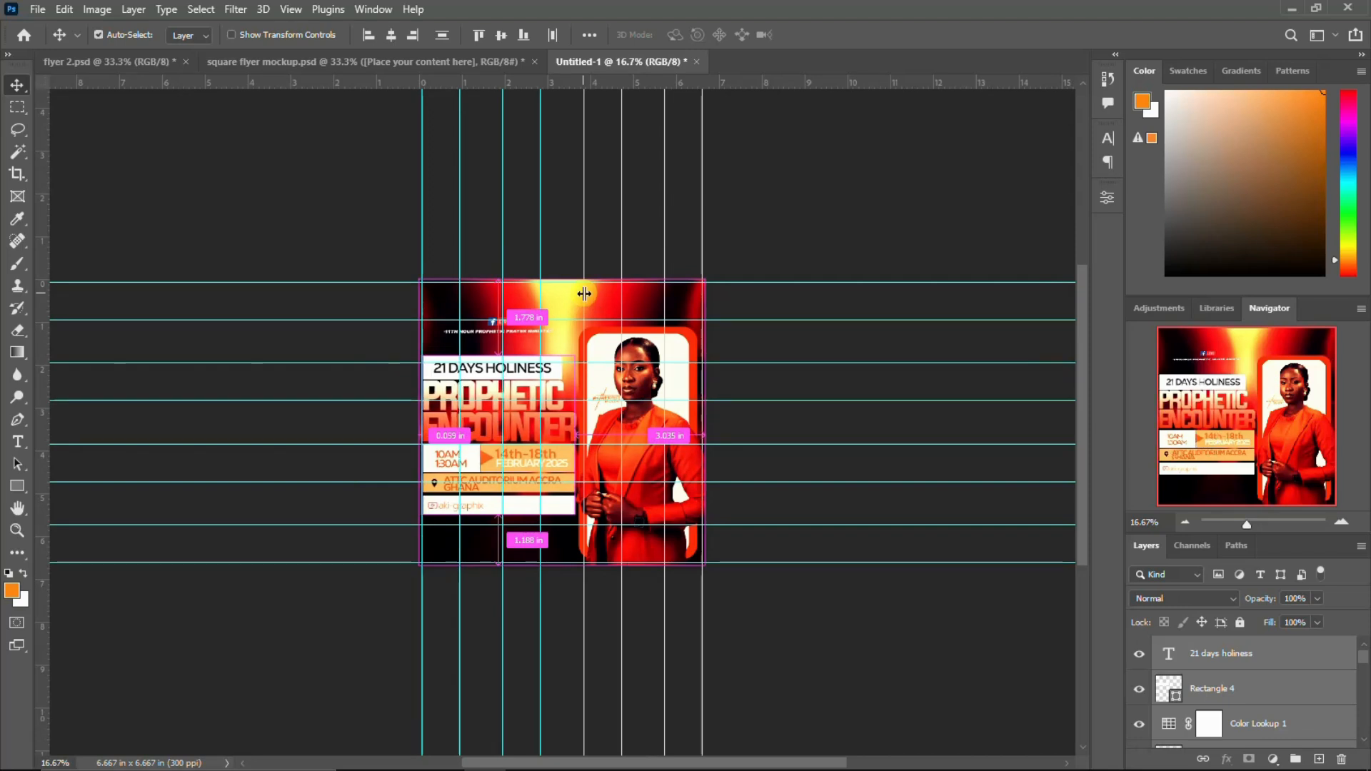
pyautogui.press('Right')
pyautogui.press('Right')
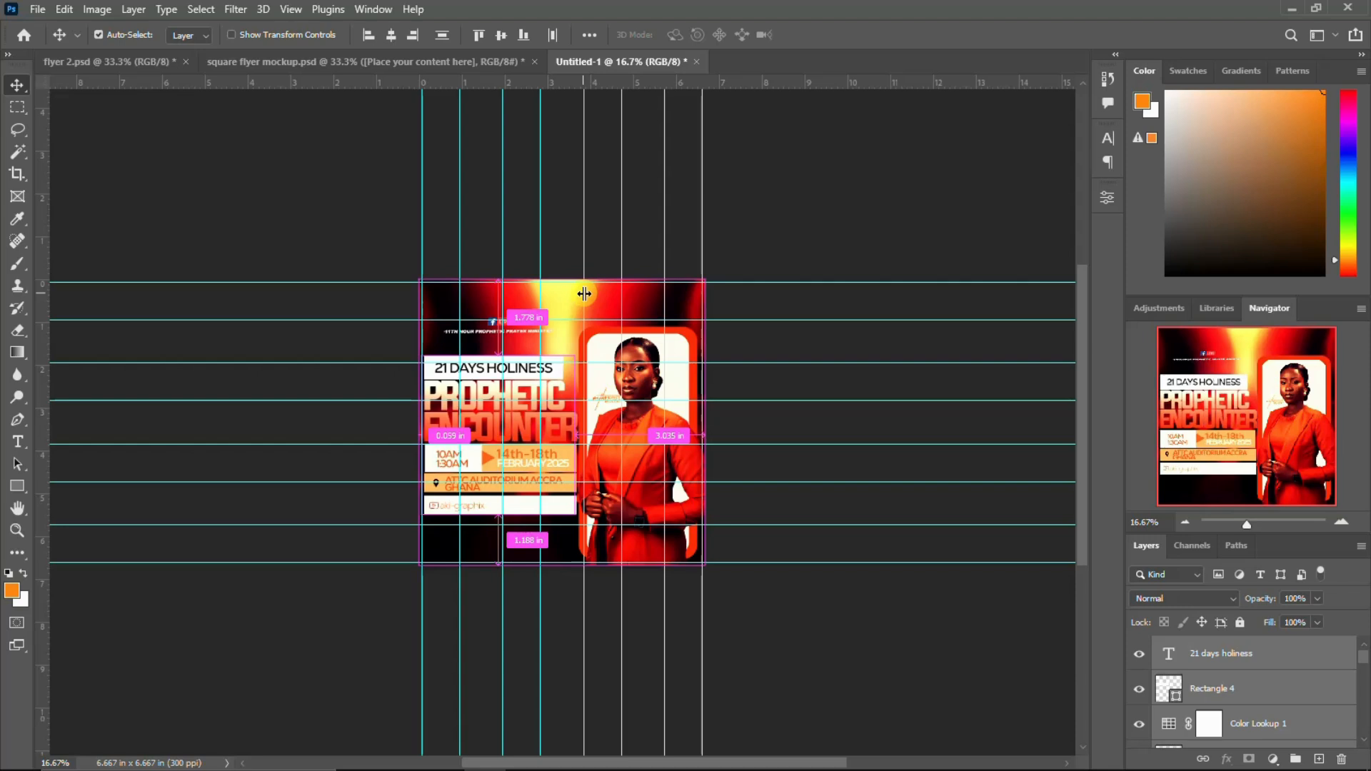
pyautogui.press('Right')
pyautogui.press('Right')
pyautogui.press('Right')
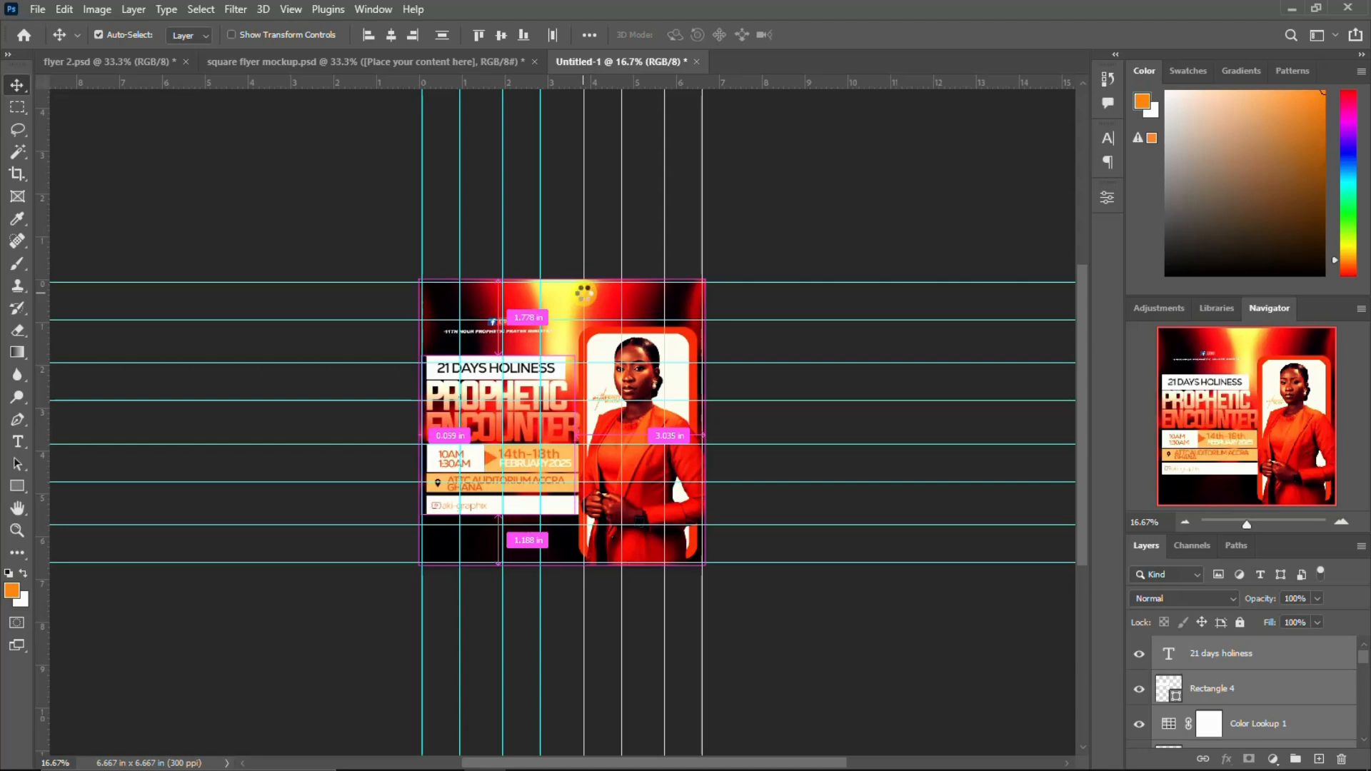
pyautogui.press('Right')
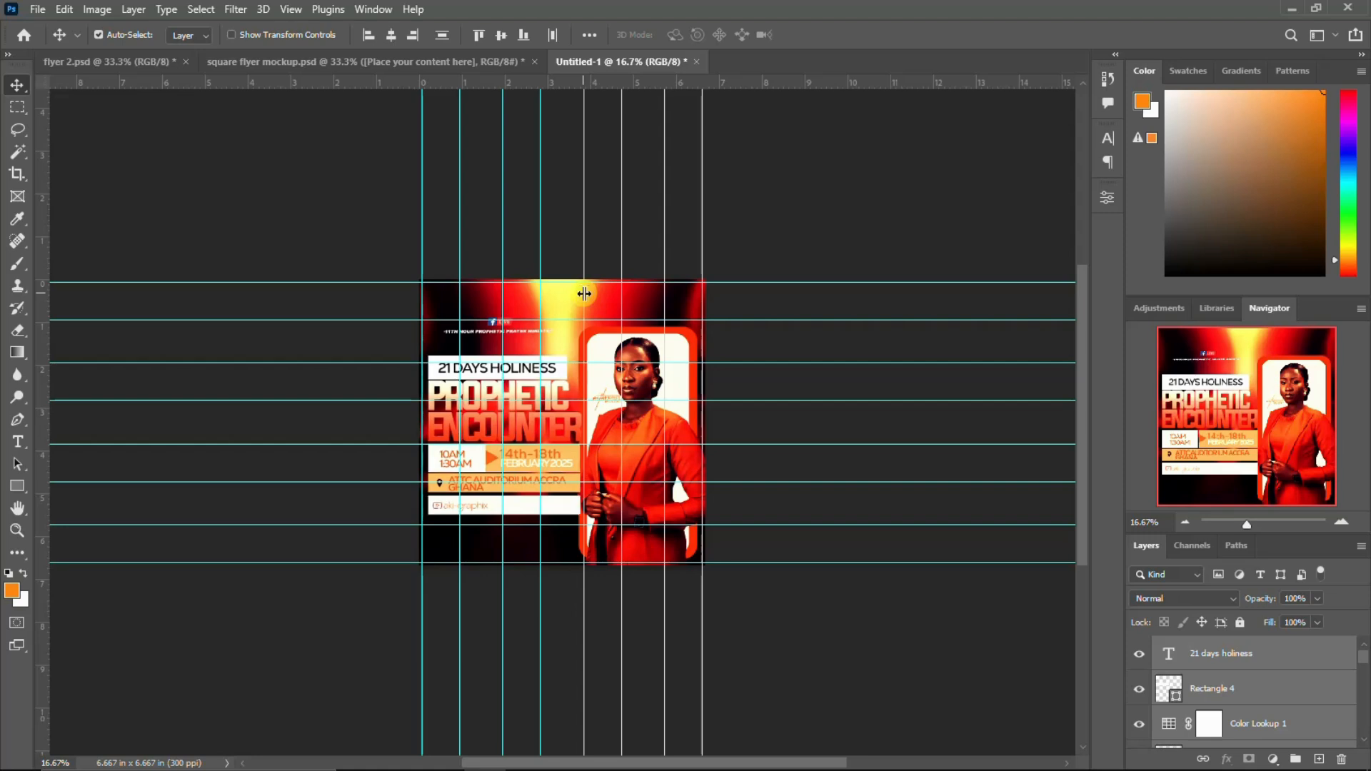
pyautogui.hotkey('shift', 'Right')
pyautogui.hotkey('shift', 'Right')
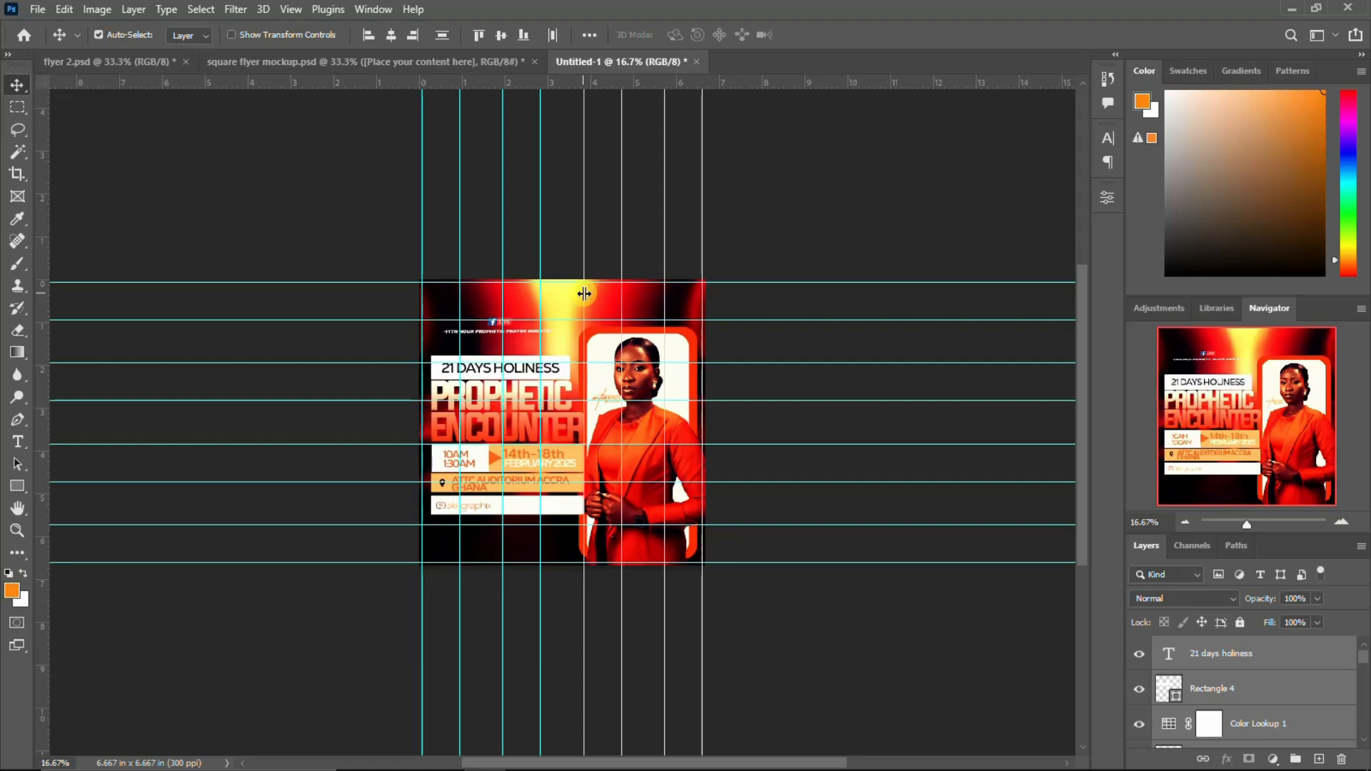
pyautogui.hotkey('shift', 'Right')
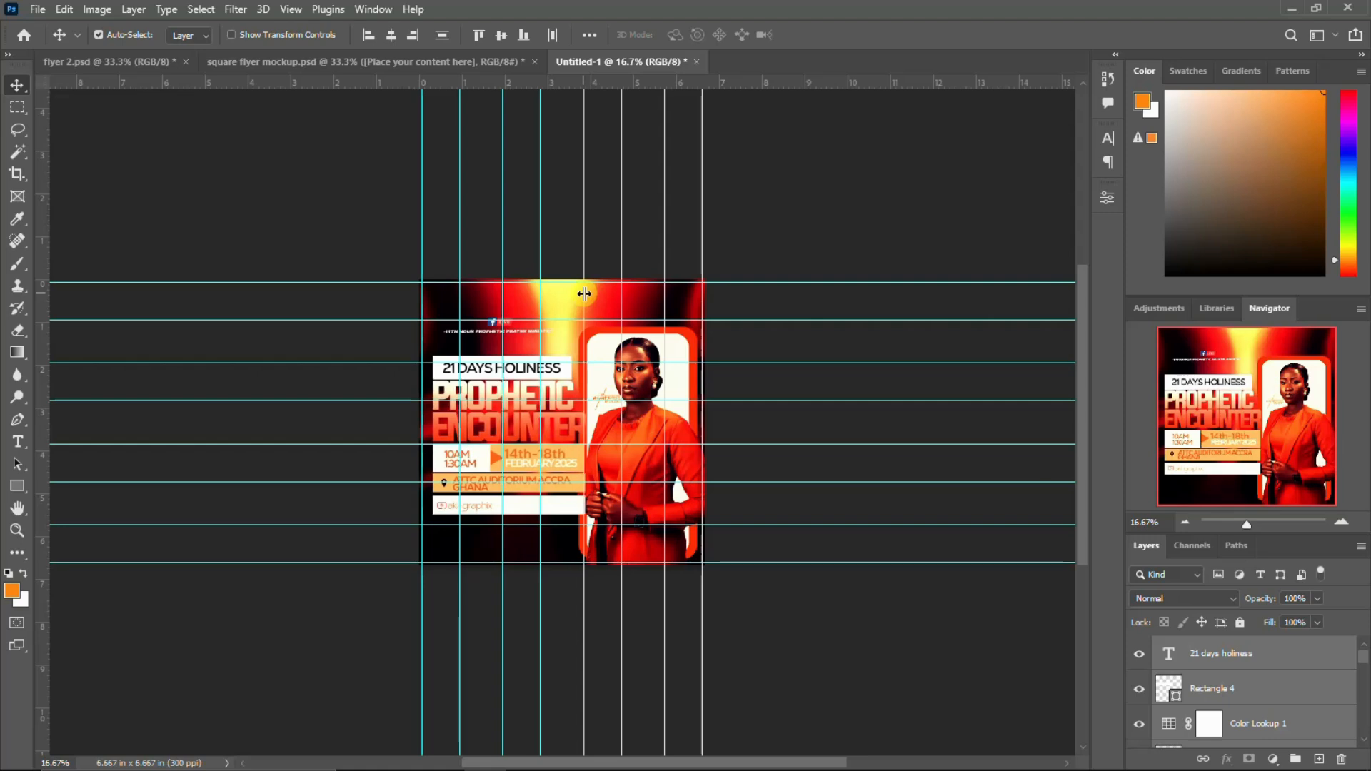
pyautogui.hotkey('shift', 'Right')
# Move the event text block up to sit just below the ministry name line, leaving a small gap between them.
pyautogui.hotkey('shift', 'Up')
pyautogui.hotkey('ctrl', '-')
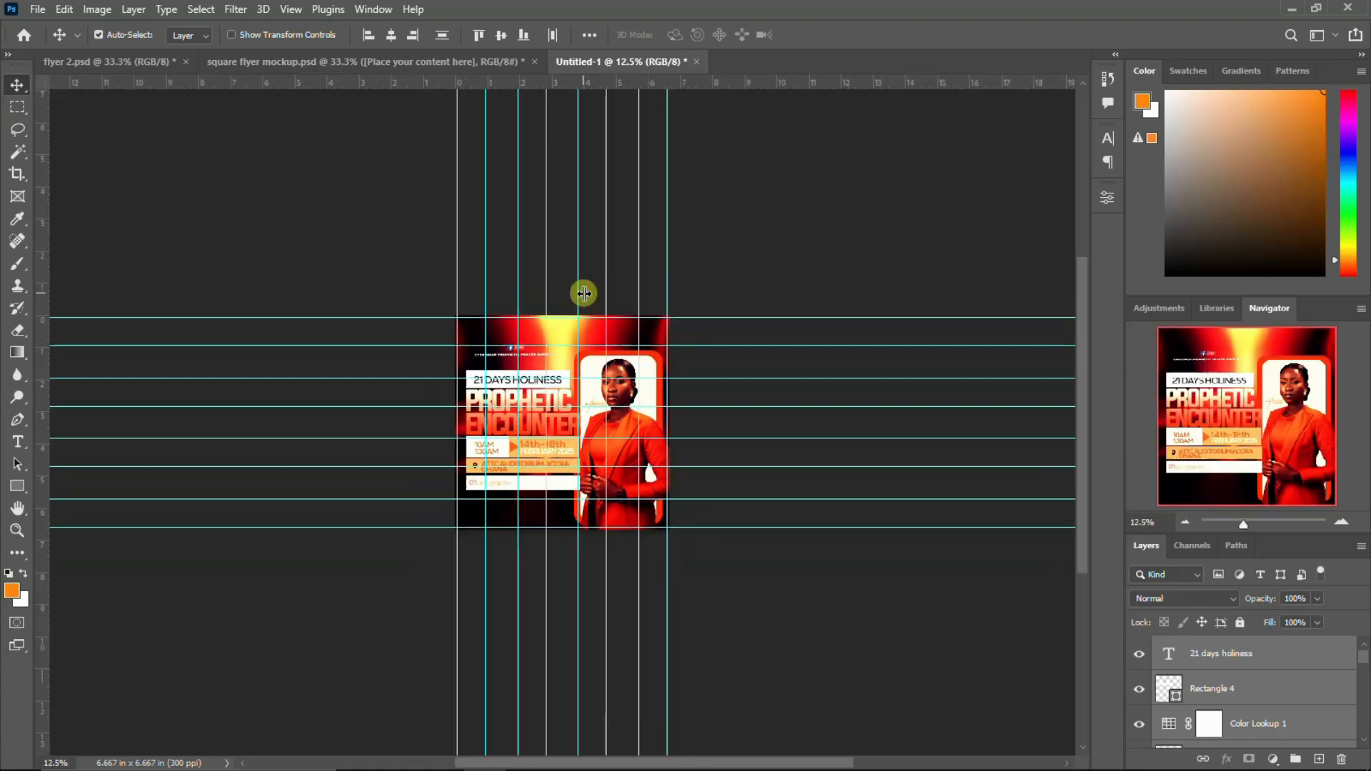
pyautogui.hotkey('ctrl', '-')
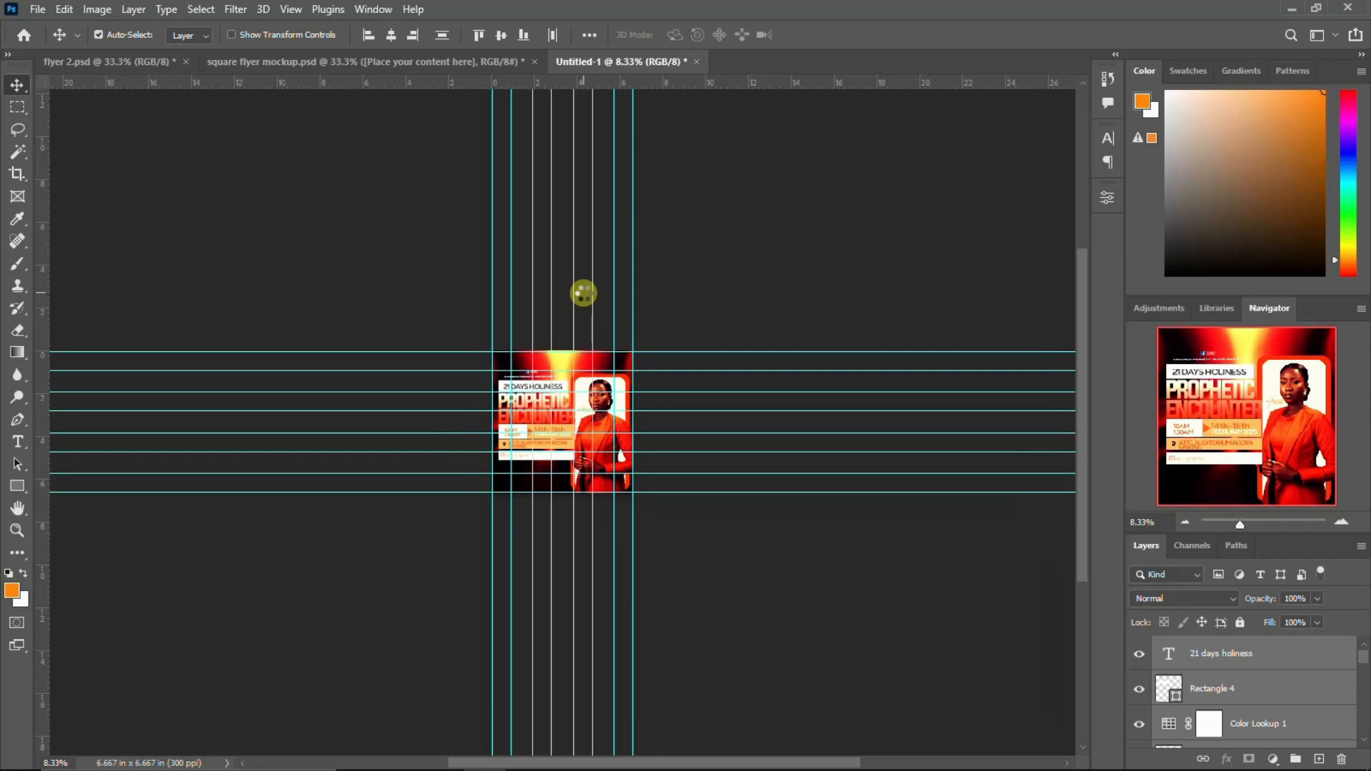
pyautogui.hotkey('ctrl', '+')
pyautogui.hotkey('ctrl', '+')
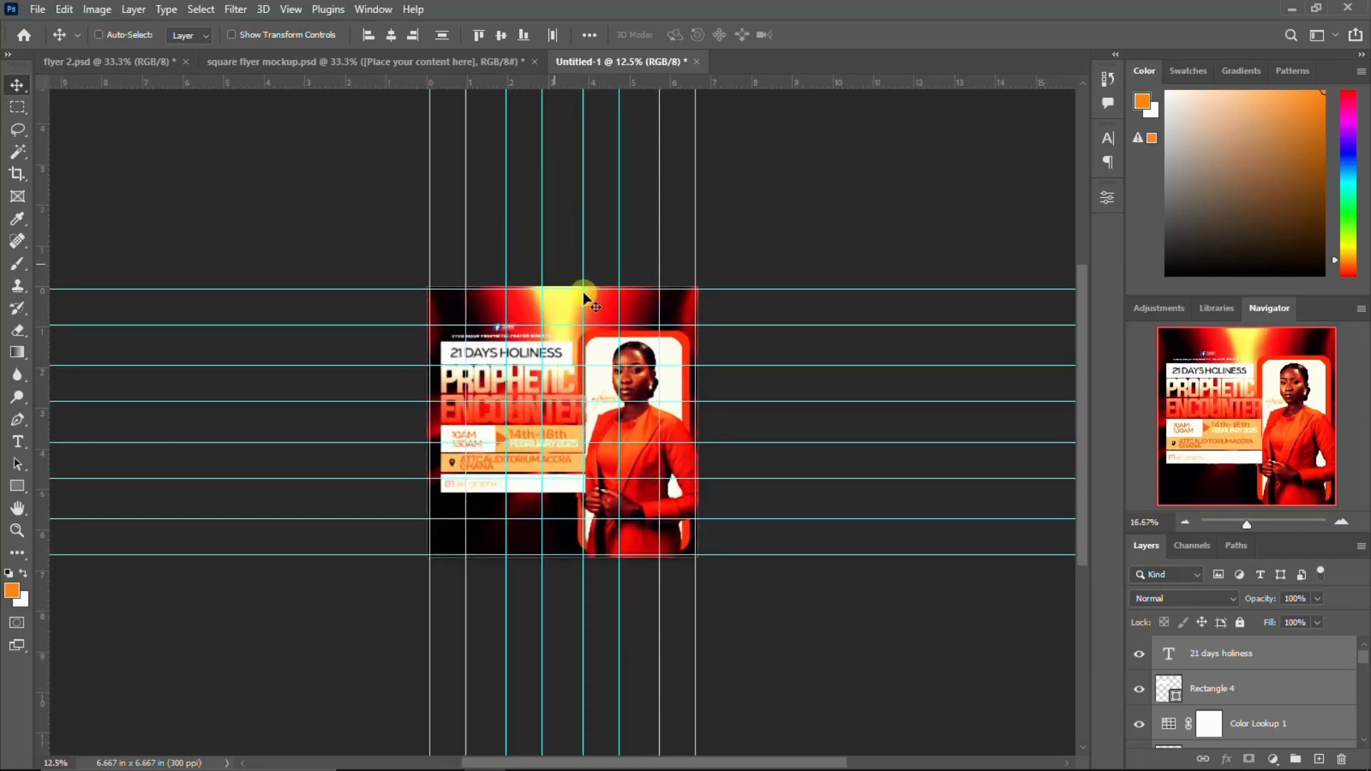
pyautogui.hotkey('ctrl', '+')
pyautogui.hotkey('ctrl', '+')
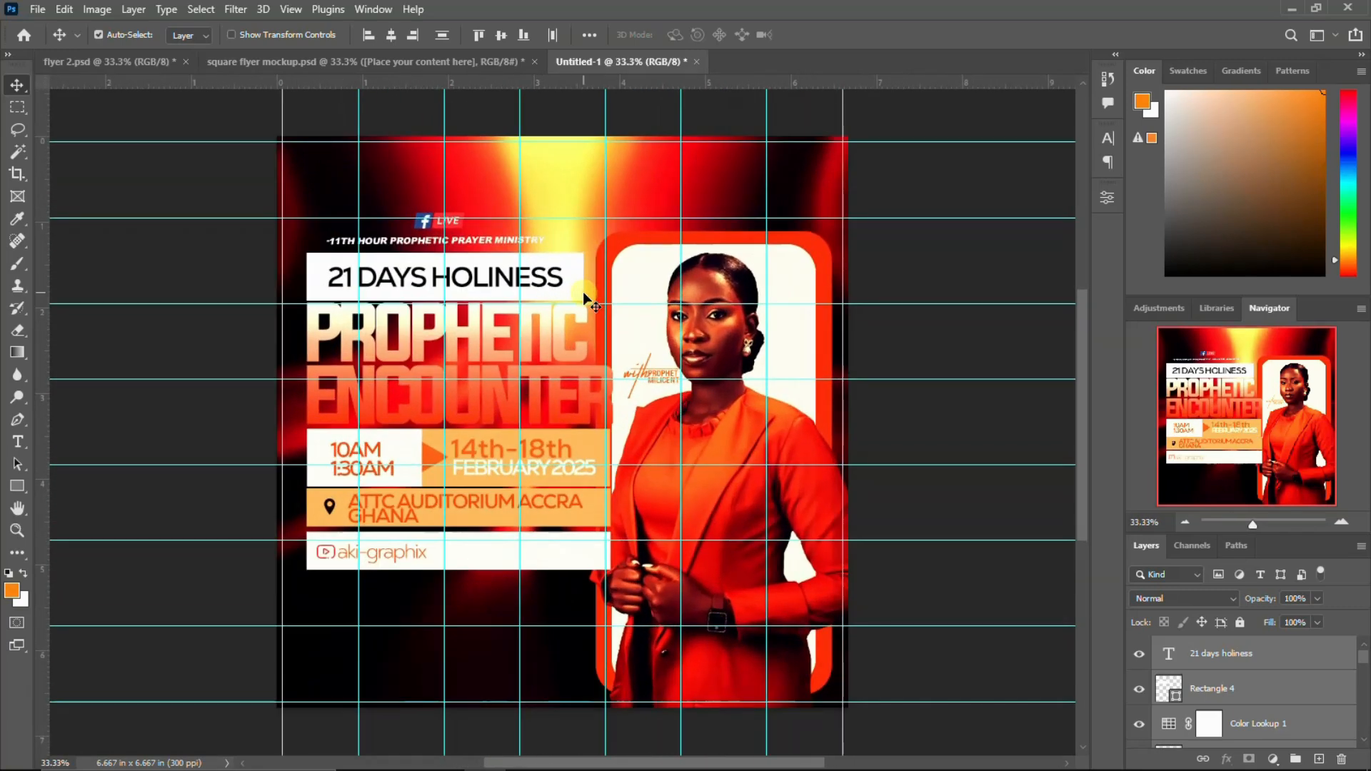
pyautogui.press('Down')
pyautogui.press('Down')
pyautogui.press('Down')
pyautogui.press('Down')
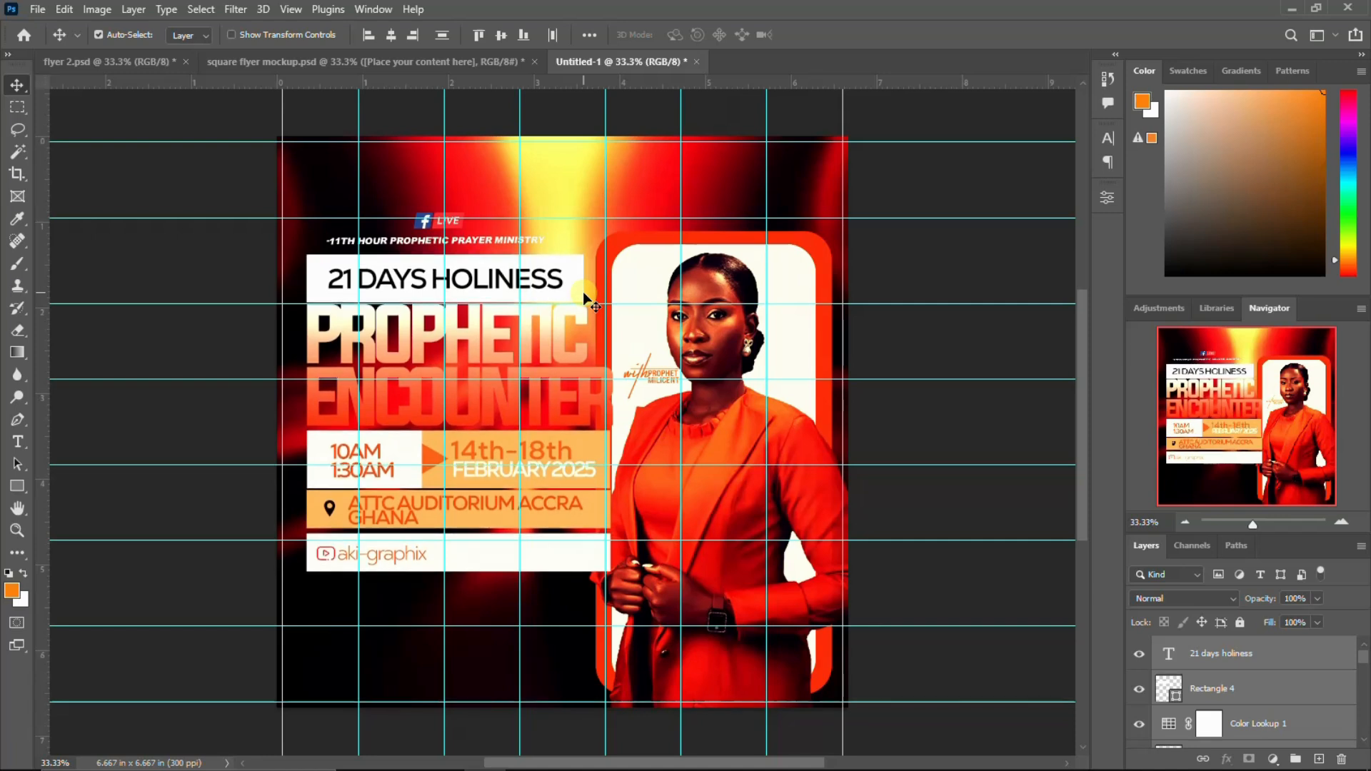
pyautogui.press('Down')
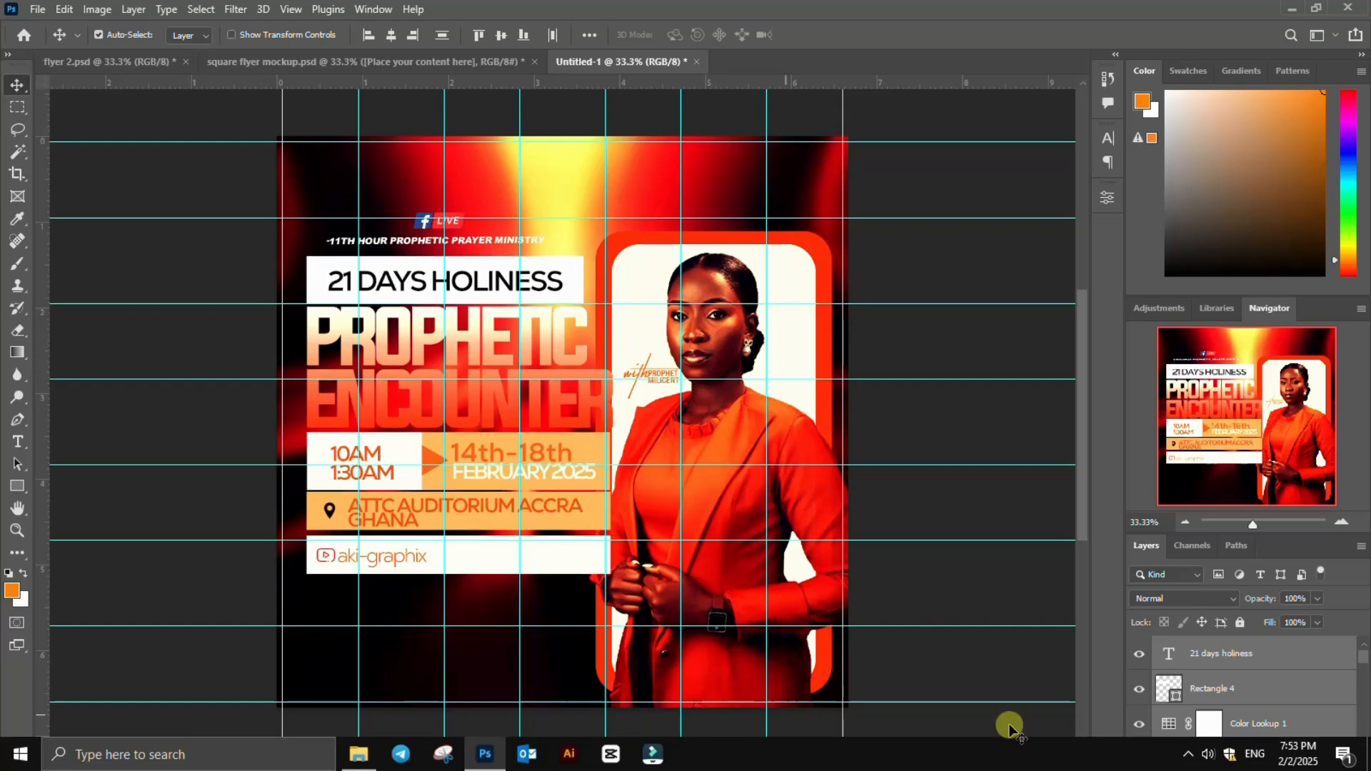
pyautogui.scroll(-3, 1249, 675)
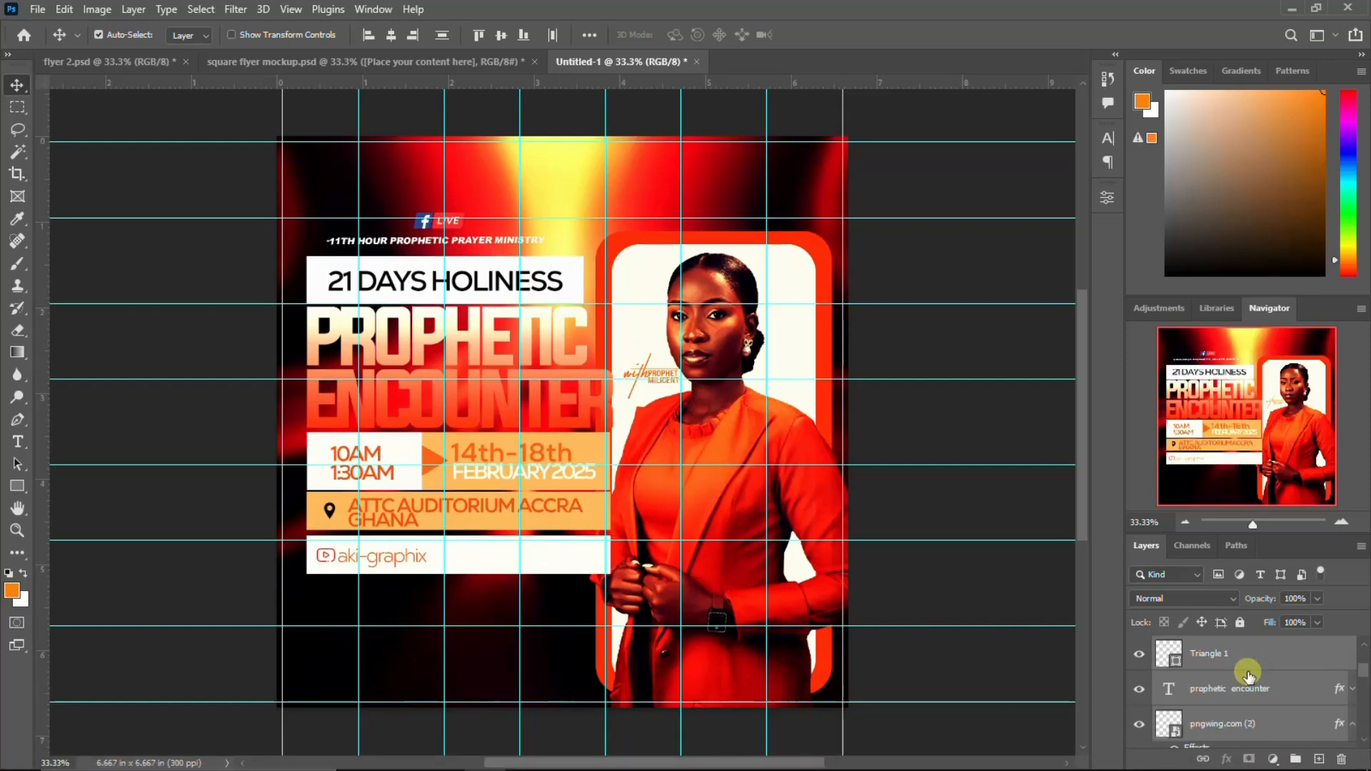
# Group the copied event text layers and name the group TEXTS.
pyautogui.hotkey('ctrl', 'g')
pyautogui.doubleClick(1193, 648)
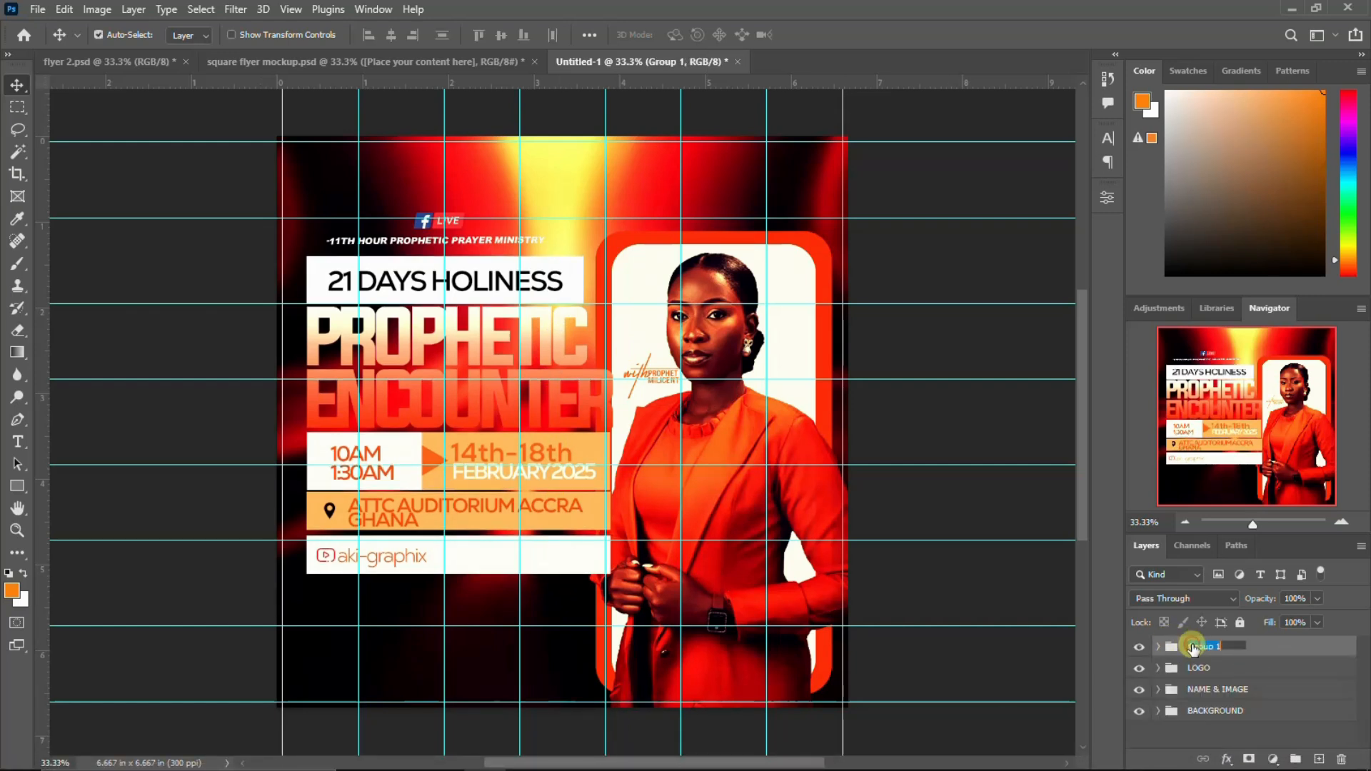
pyautogui.write('TEXTS')
pyautogui.press('Return')
# Place the Pngtree shadow_58659 image above Layer 2 in the LOGO group, with its shadow under the ministry name line.
pyautogui.click(1158, 668)
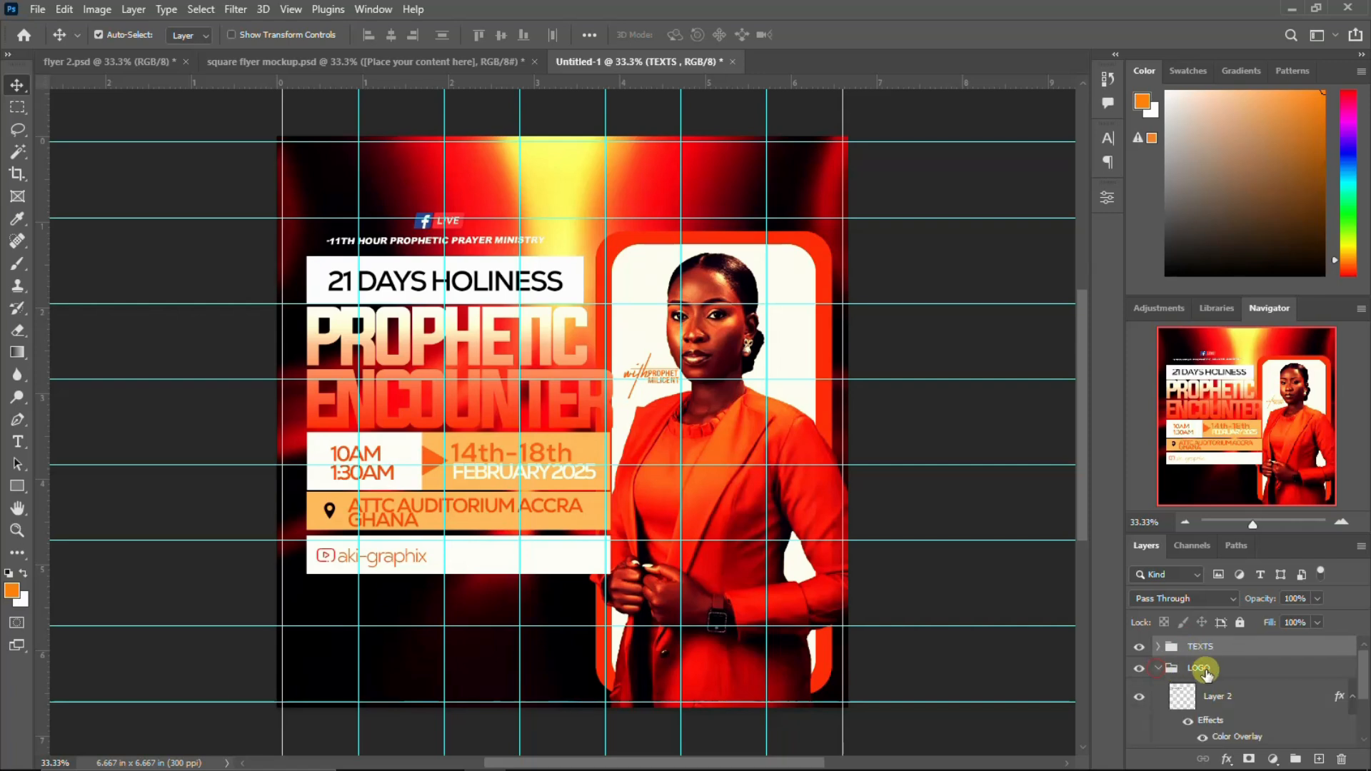
pyautogui.click(1218, 697)
pyautogui.scroll(-1, 1218, 697)
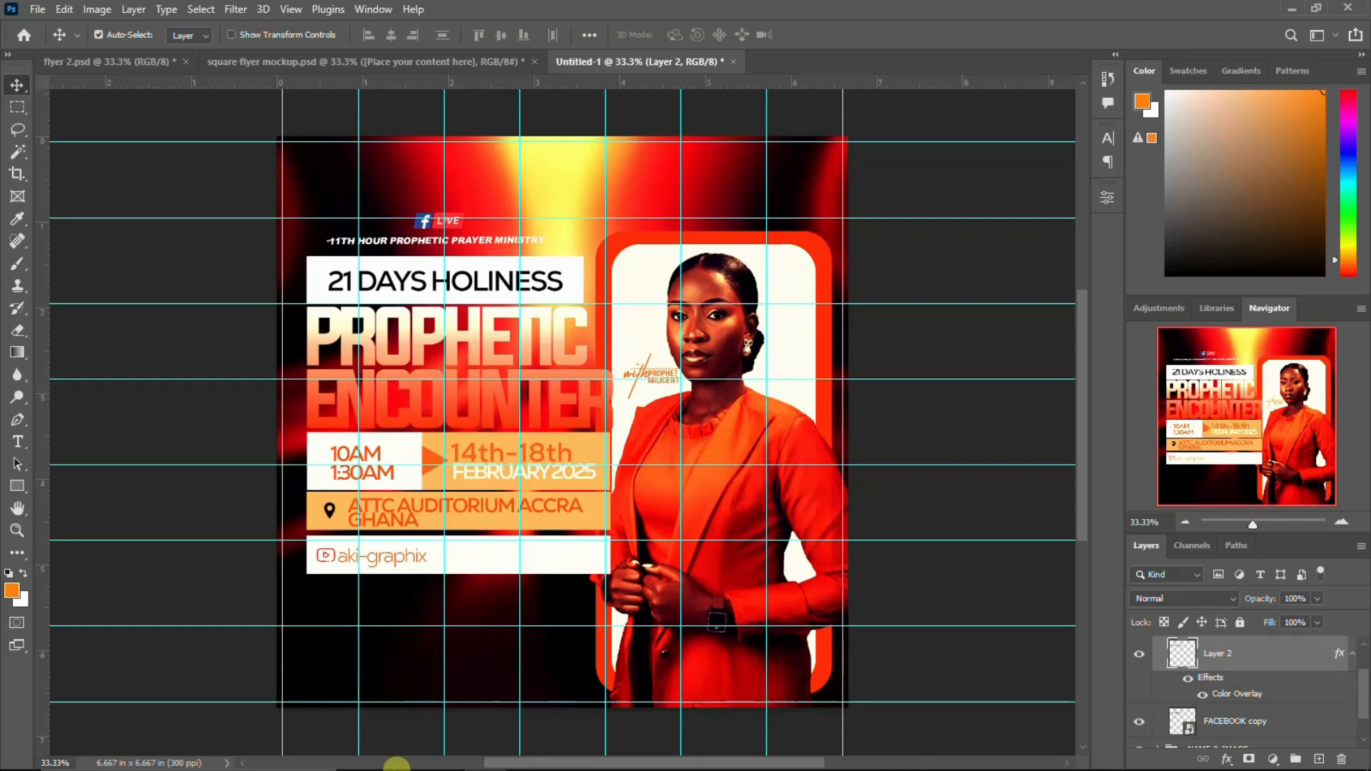
pyautogui.click(361, 754)
pyautogui.moveTo(728, 370); pyautogui.dragTo(227, 354)
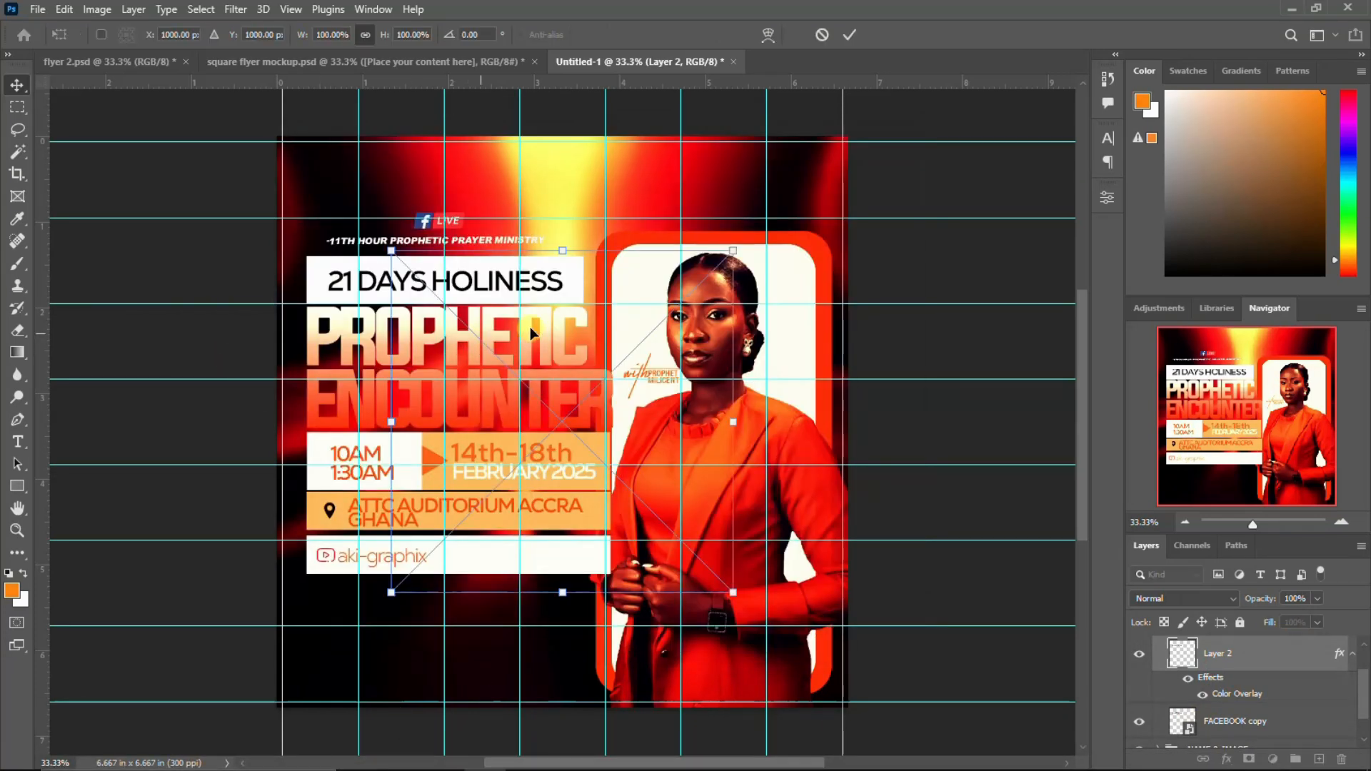
pyautogui.moveTo(448, 221); pyautogui.dragTo(479, 225)
pyautogui.press('Return')
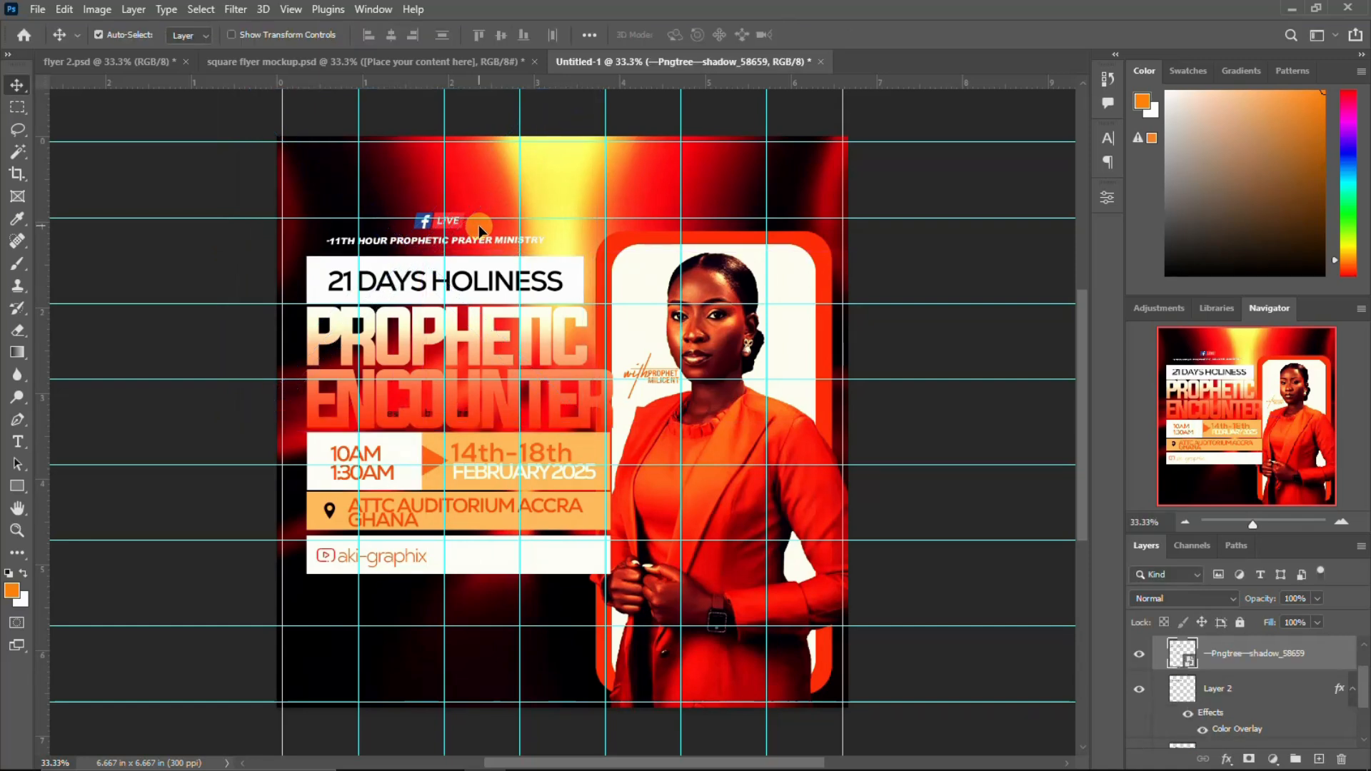
pyautogui.hotkey('ctrl', '-')
pyautogui.hotkey('ctrl', '-')
pyautogui.hotkey('ctrl', '-')
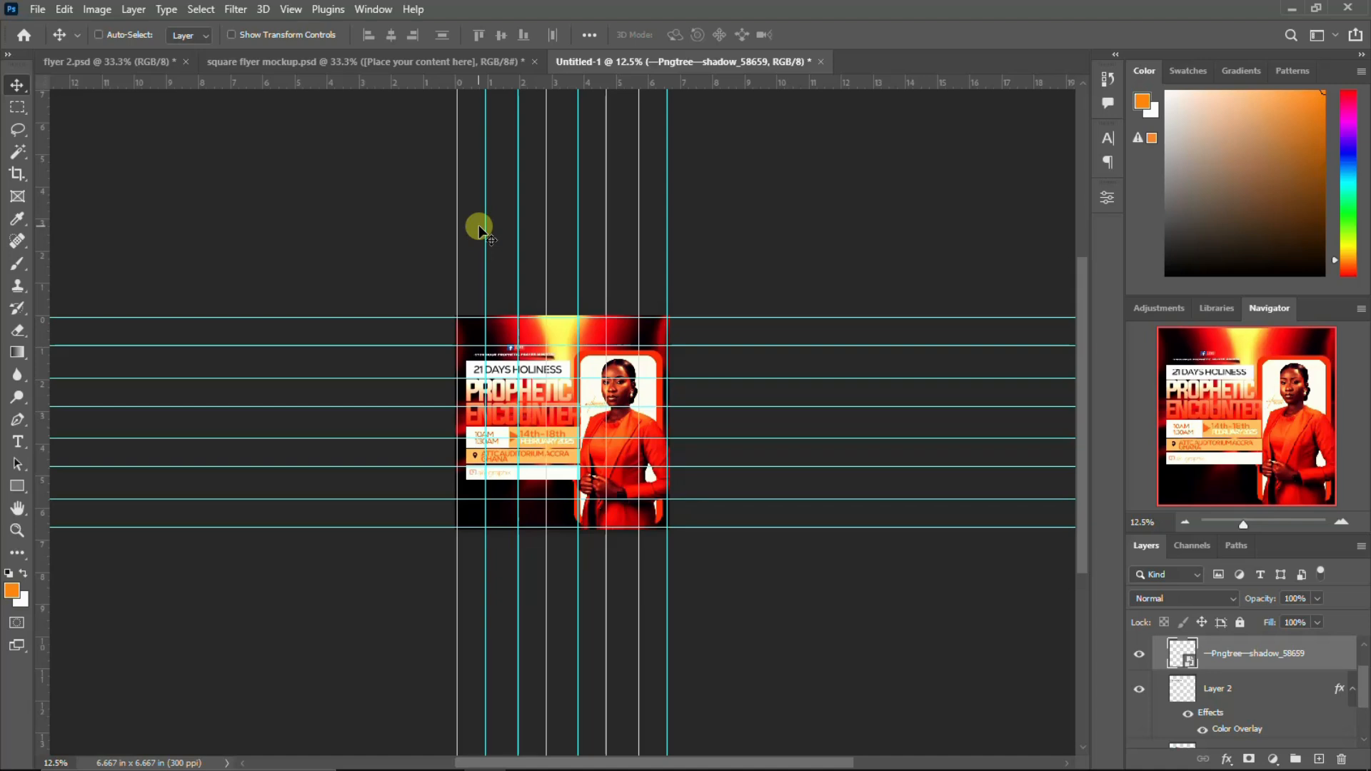
pyautogui.hotkey('ctrl', '+')
pyautogui.hotkey('ctrl', '+')
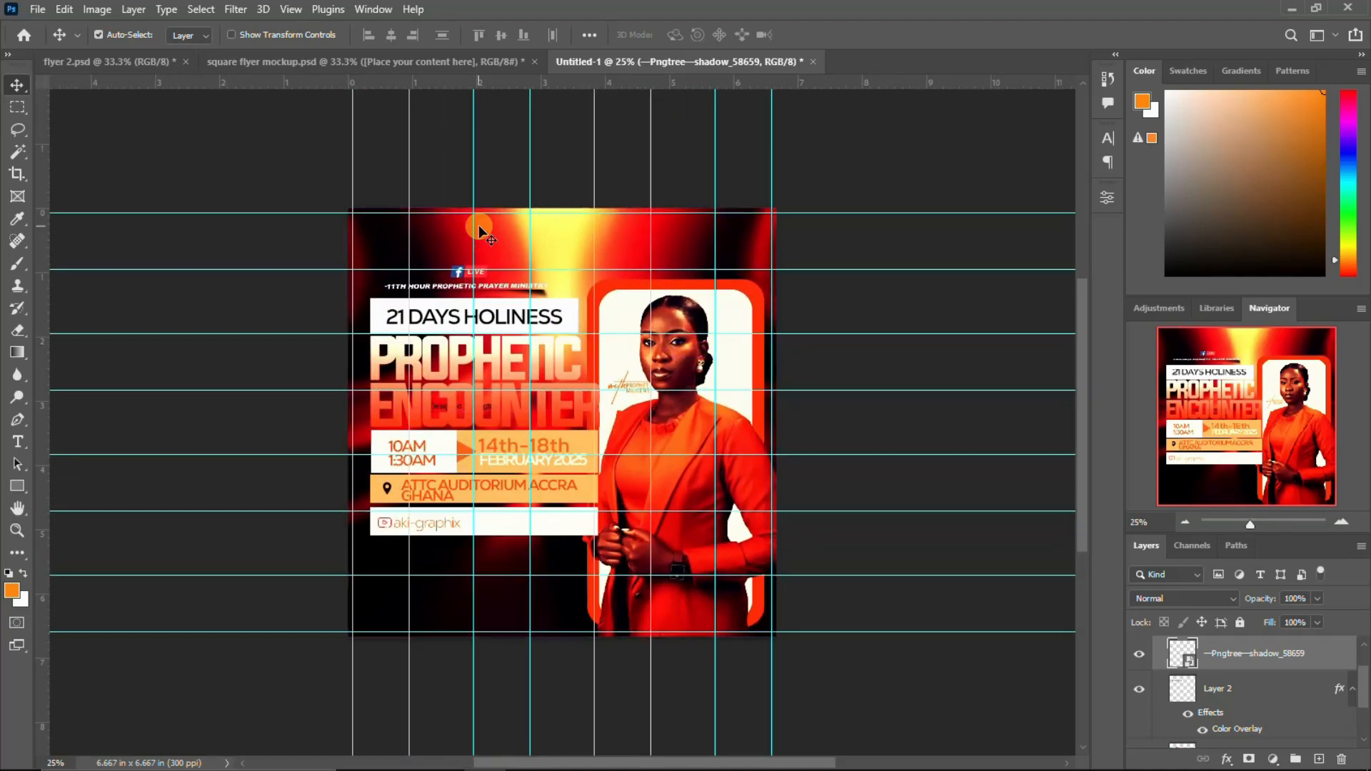
pyautogui.hotkey('ctrl', '+')
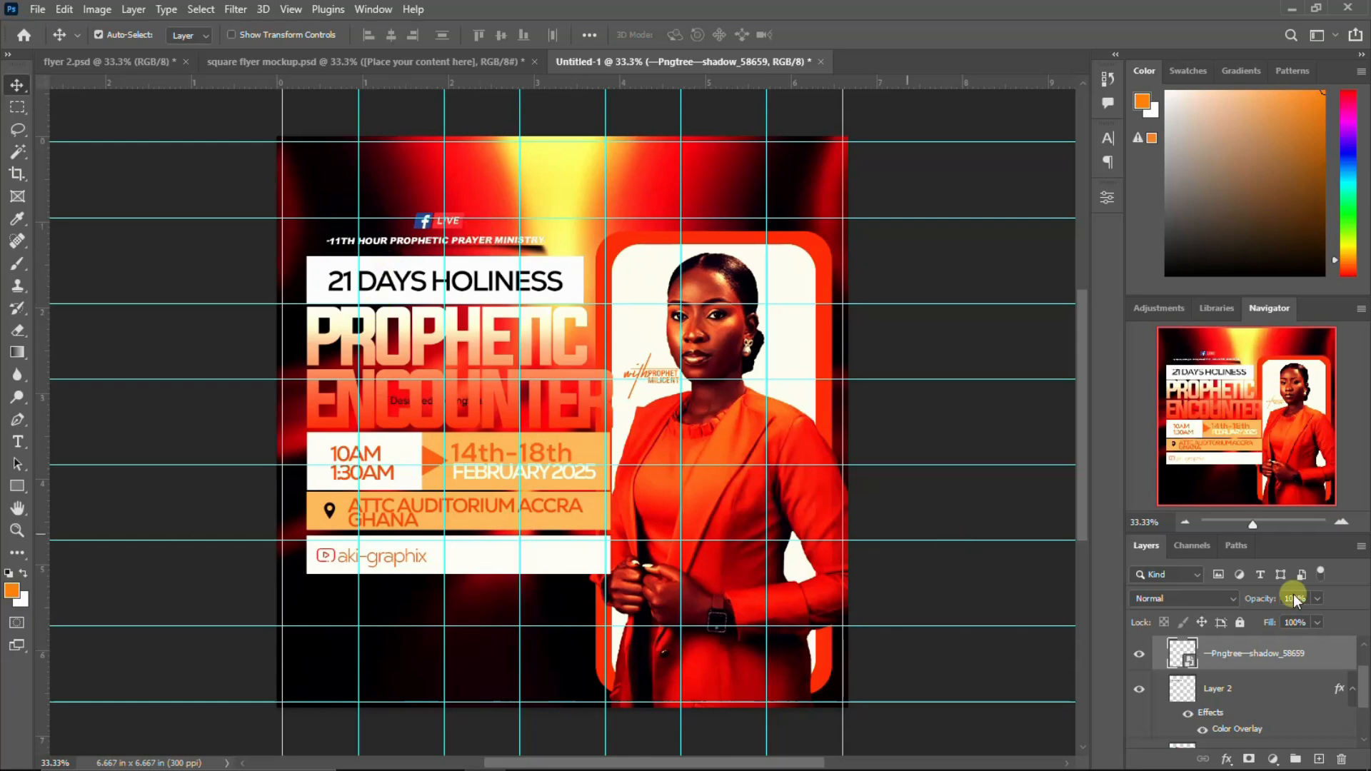
# Add a layer mask to the shadow layer and brush black over its watermark text across PROPHETIC ENCOUNTER.
pyautogui.click(1249, 759)
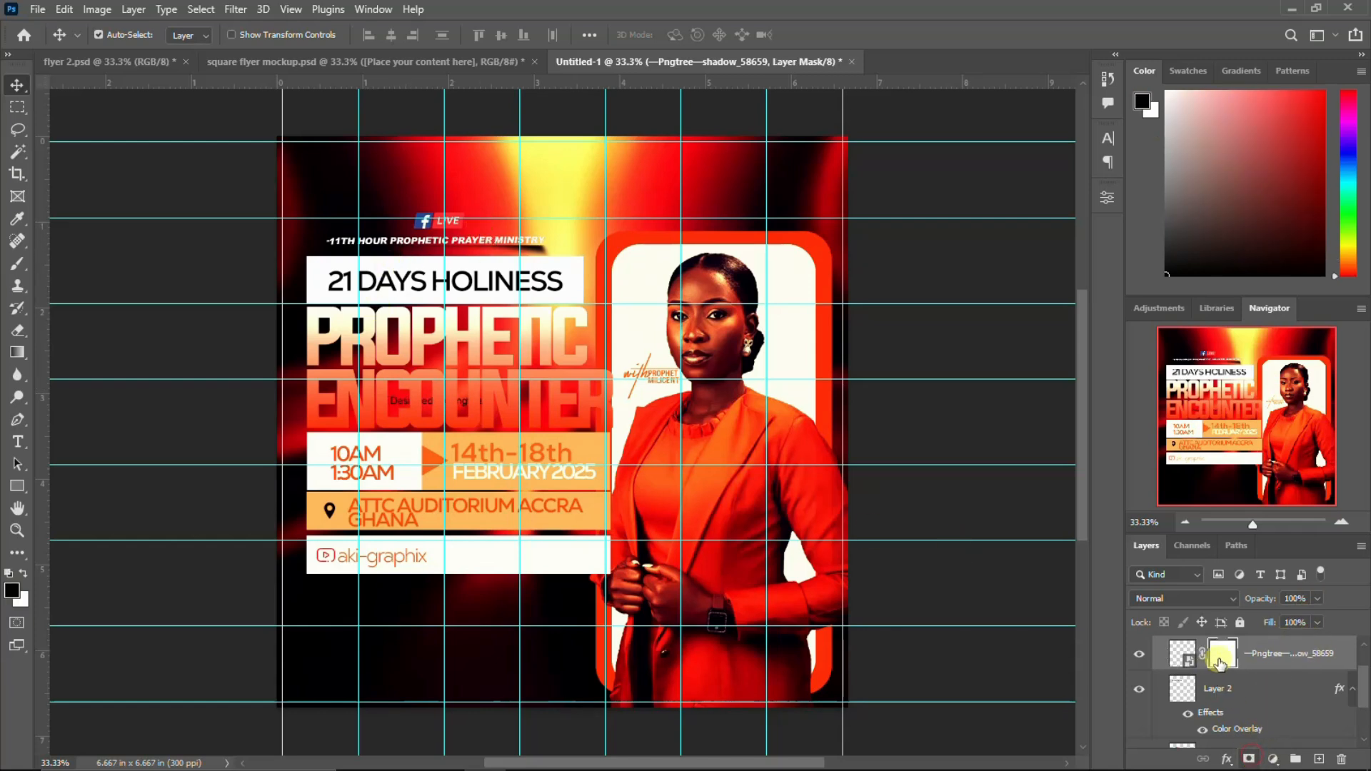
pyautogui.press('b')
pyautogui.moveTo(569, 409)
pyautogui.mouseDown()
pyautogui.moveTo(649, 438)
pyautogui.moveTo(522, 420)
pyautogui.moveTo(567, 401)
pyautogui.moveTo(283, 400)
pyautogui.moveTo(374, 400)
pyautogui.mouseUp()
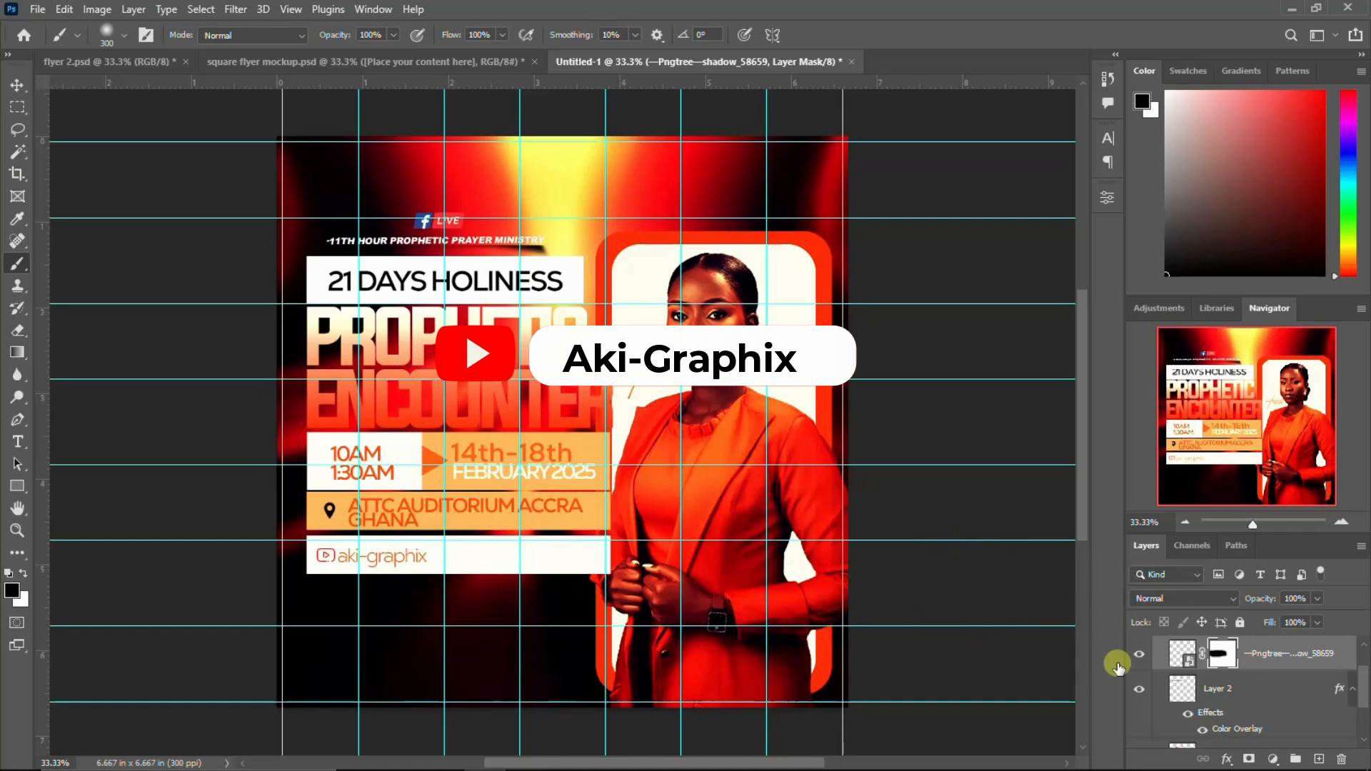
pyautogui.scroll(-3, 517, 431)
pyautogui.scroll(2, 516, 430)
pyautogui.click(17, 85)
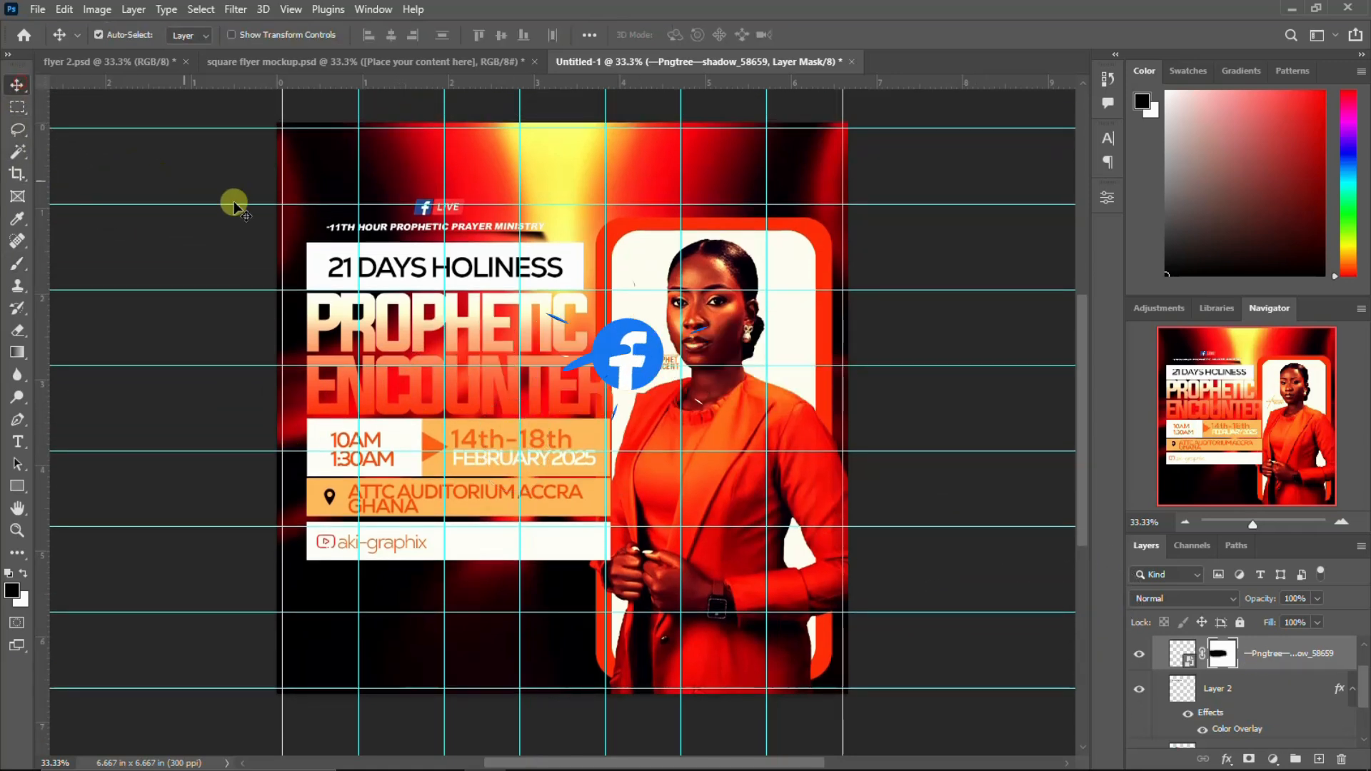
pyautogui.scroll(2, 1224, 682)
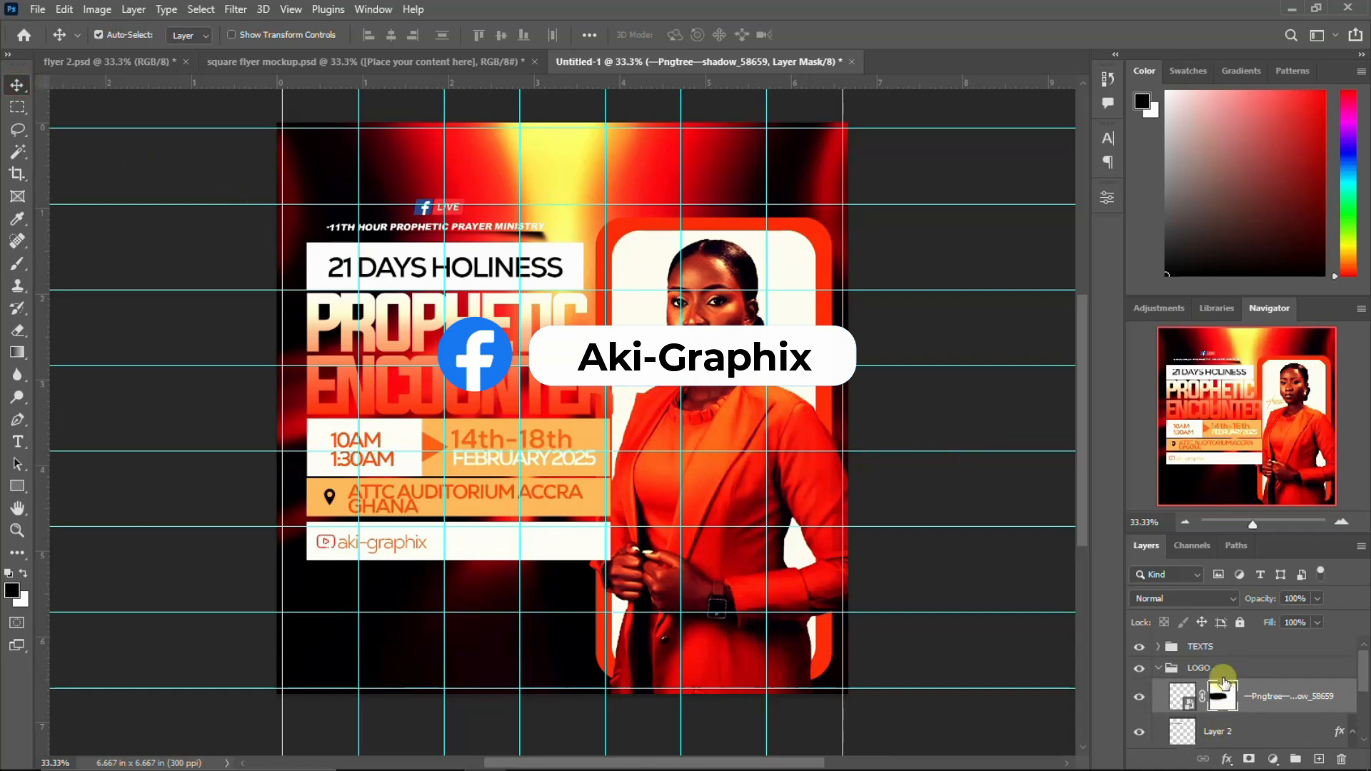
pyautogui.click(1159, 669)
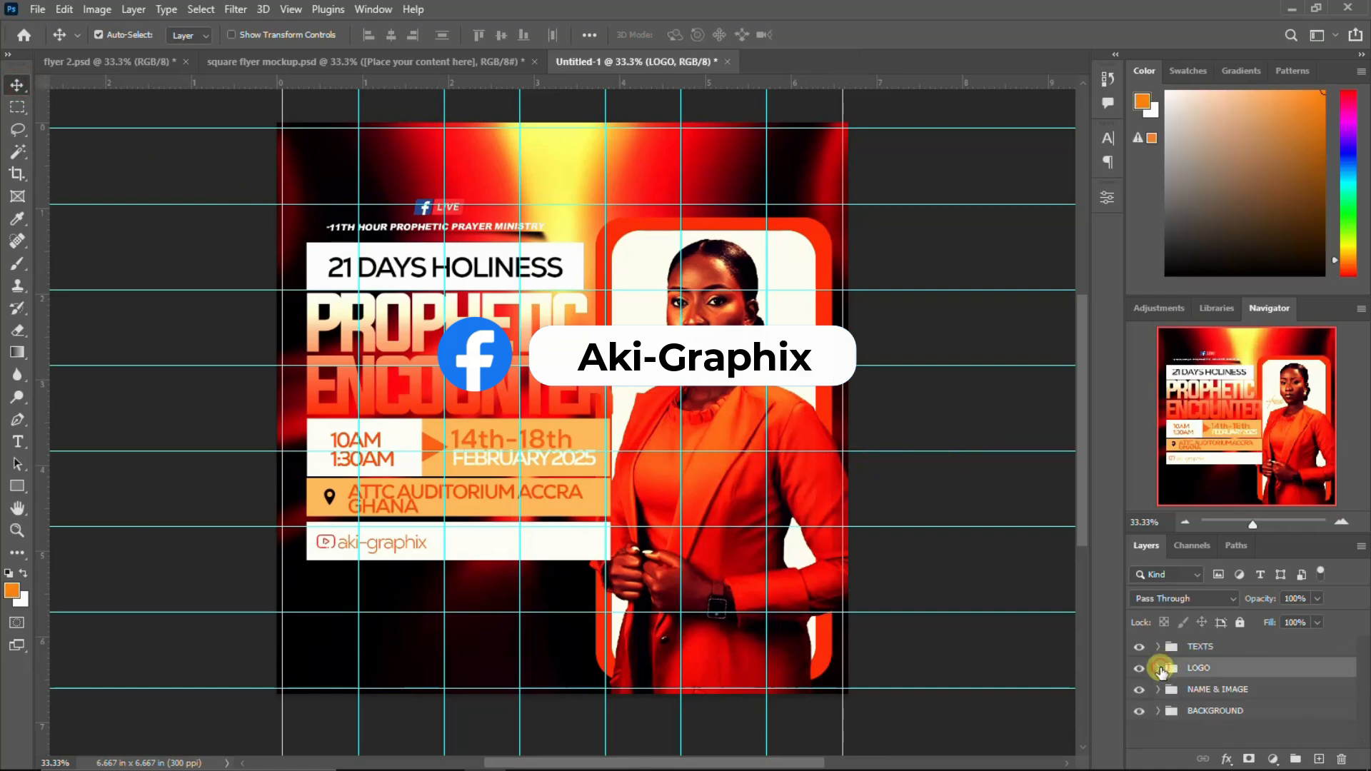
# Compare the flyer with and without the Color Lookup 1 adjustment in the TEXTS group.
pyautogui.click(1158, 668)
pyautogui.scroll(-2, 1251, 702)
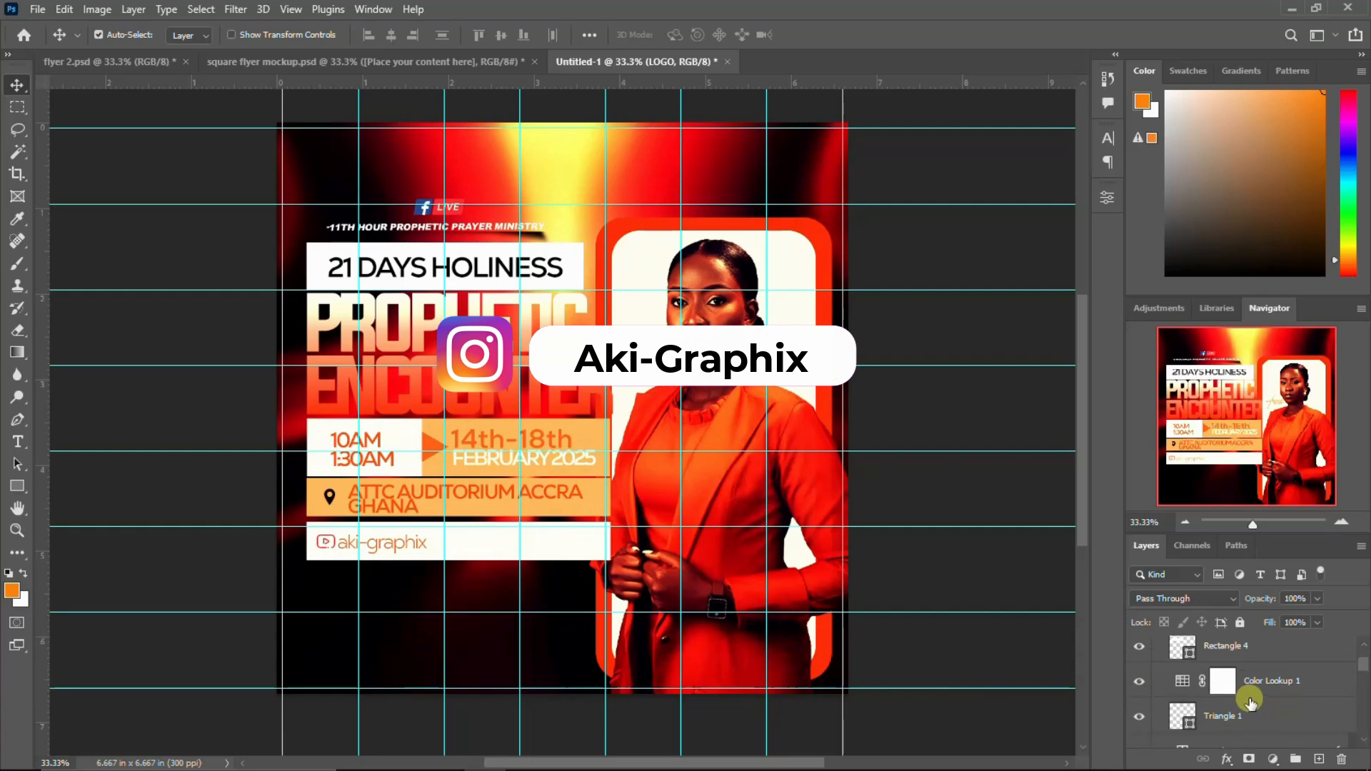
pyautogui.click(1140, 682)
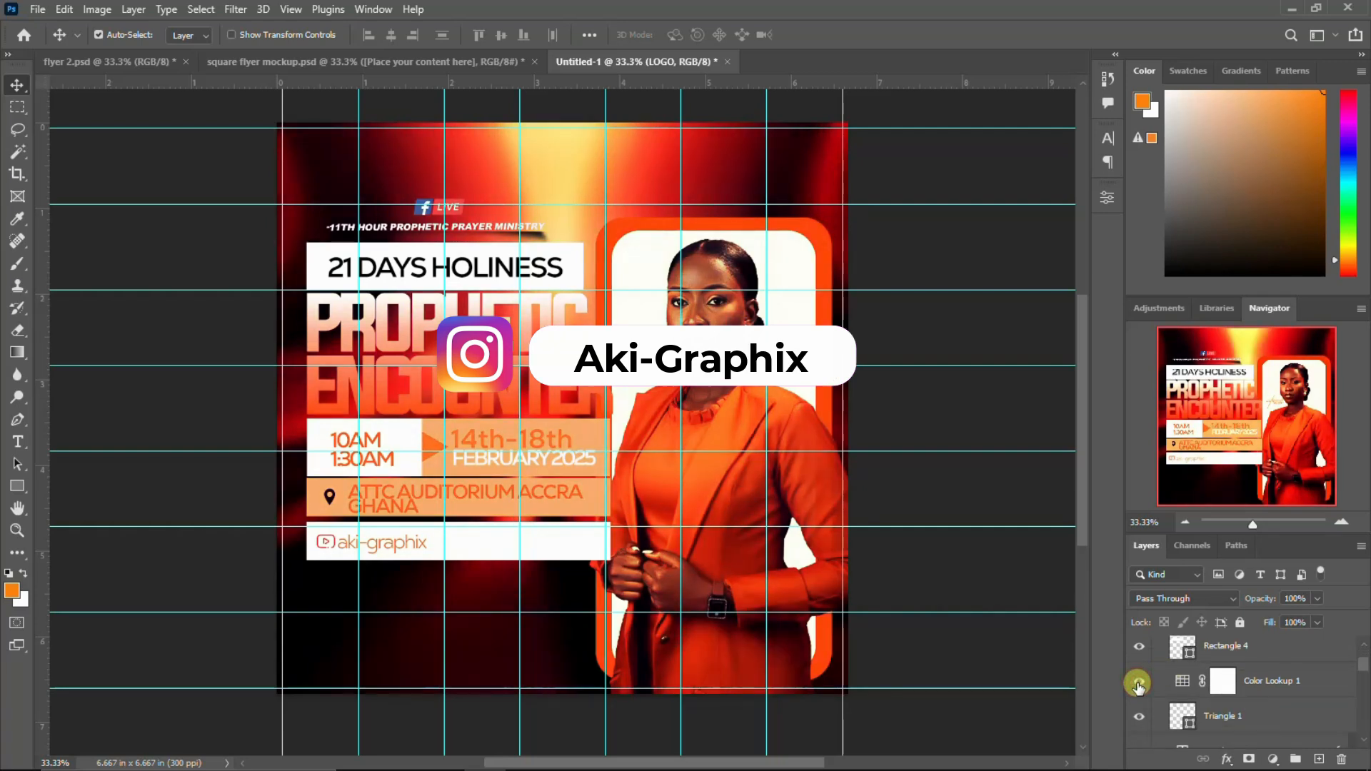
pyautogui.click(1138, 683)
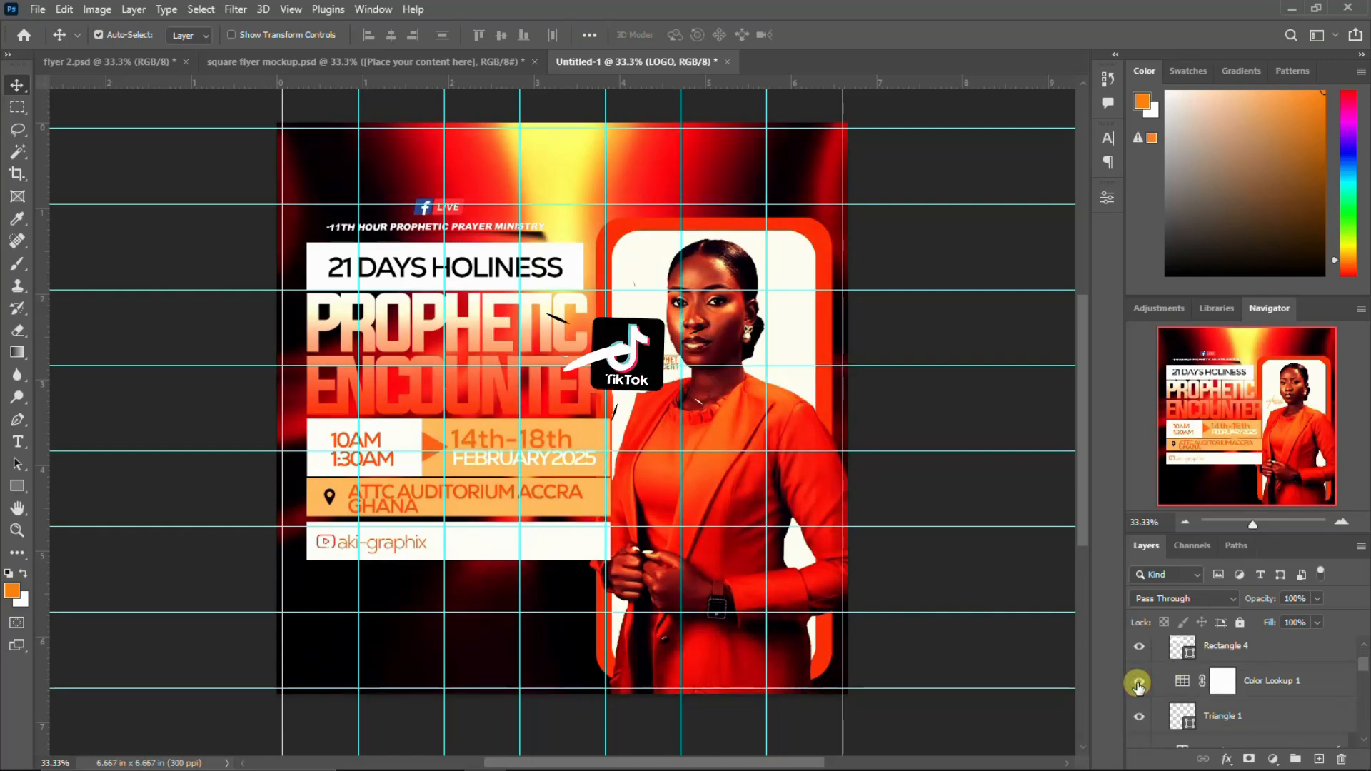
pyautogui.scroll(2, 1169, 650)
pyautogui.click(1161, 648)
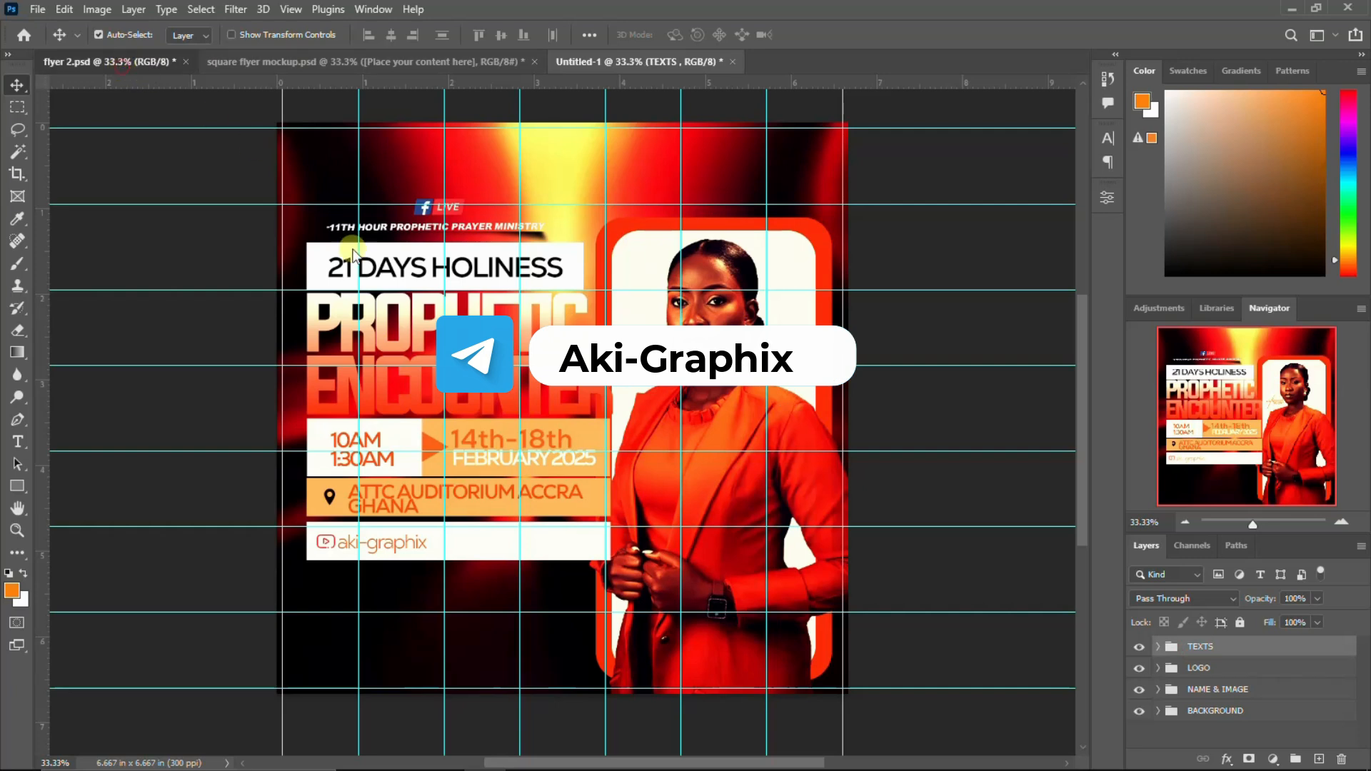
# In flyer 2.psd, show NAME & LOGO and Group 2, and copy Group 2's portrait row into Untitled-1 below the event text.
pyautogui.click(1212, 653)
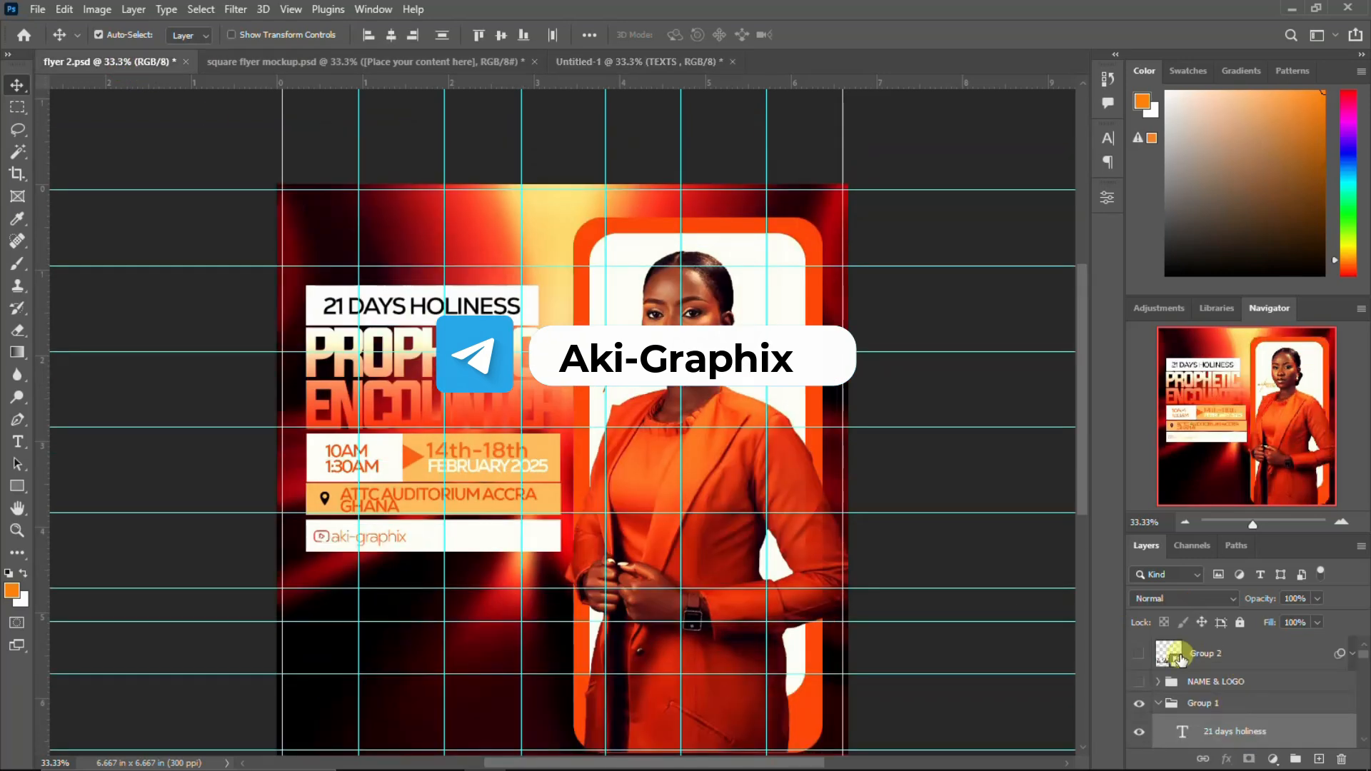
pyautogui.click(1144, 681)
pyautogui.click(1139, 655)
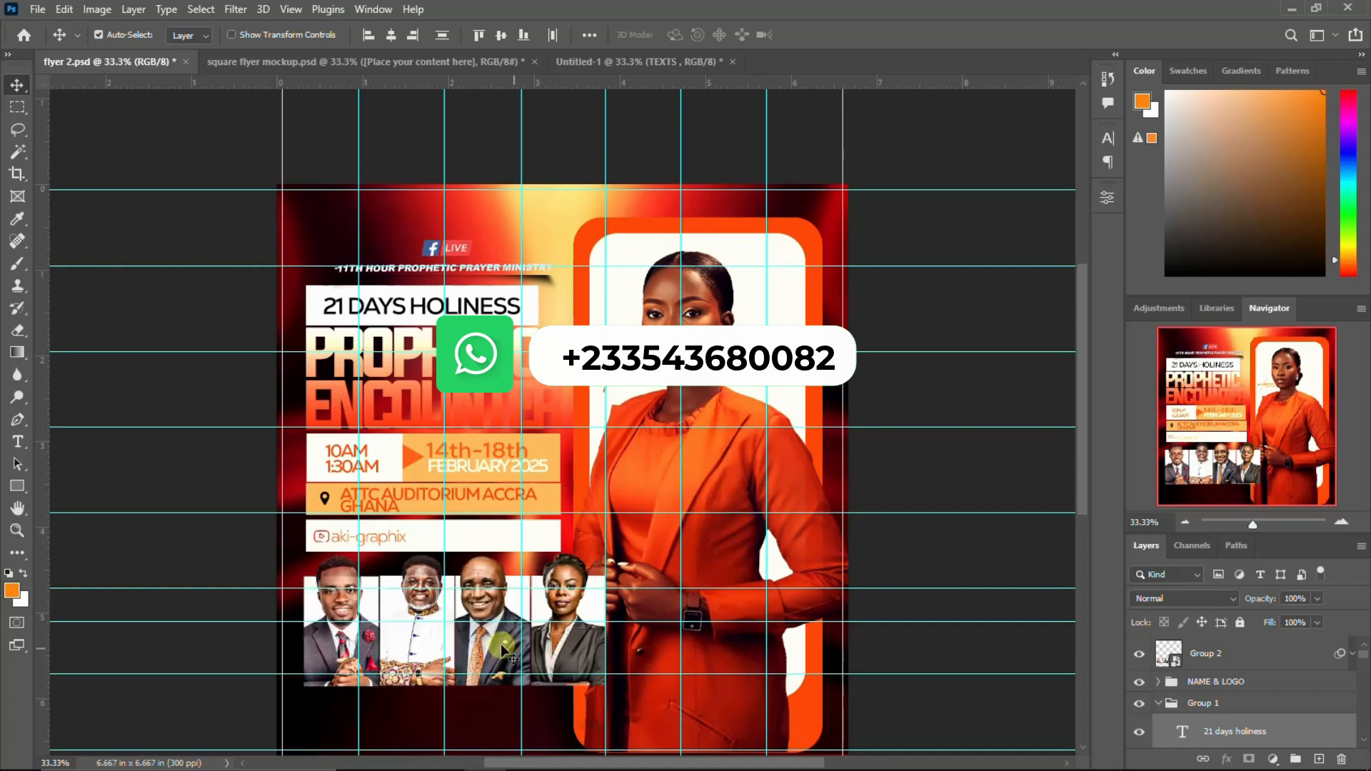
pyautogui.click(497, 641)
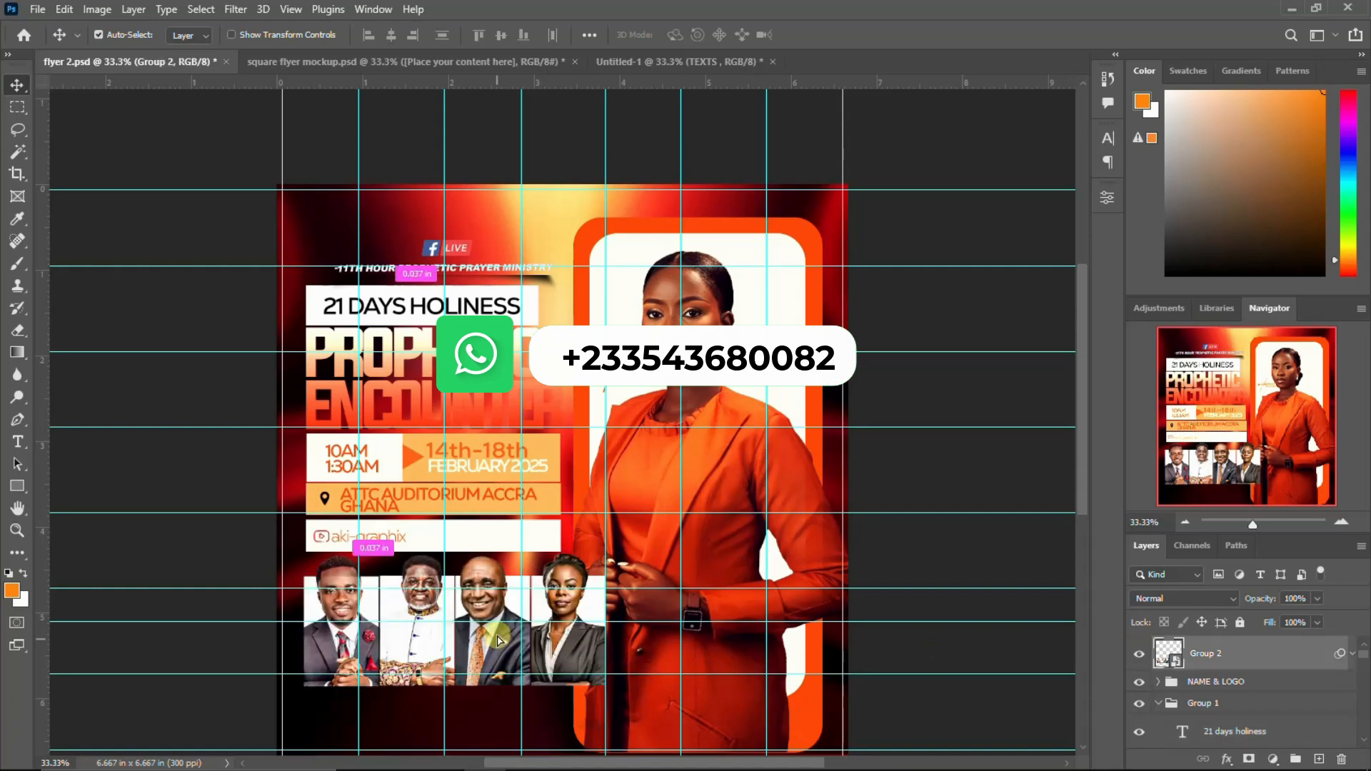
pyautogui.moveTo(497, 641); pyautogui.dragTo(461, 599)
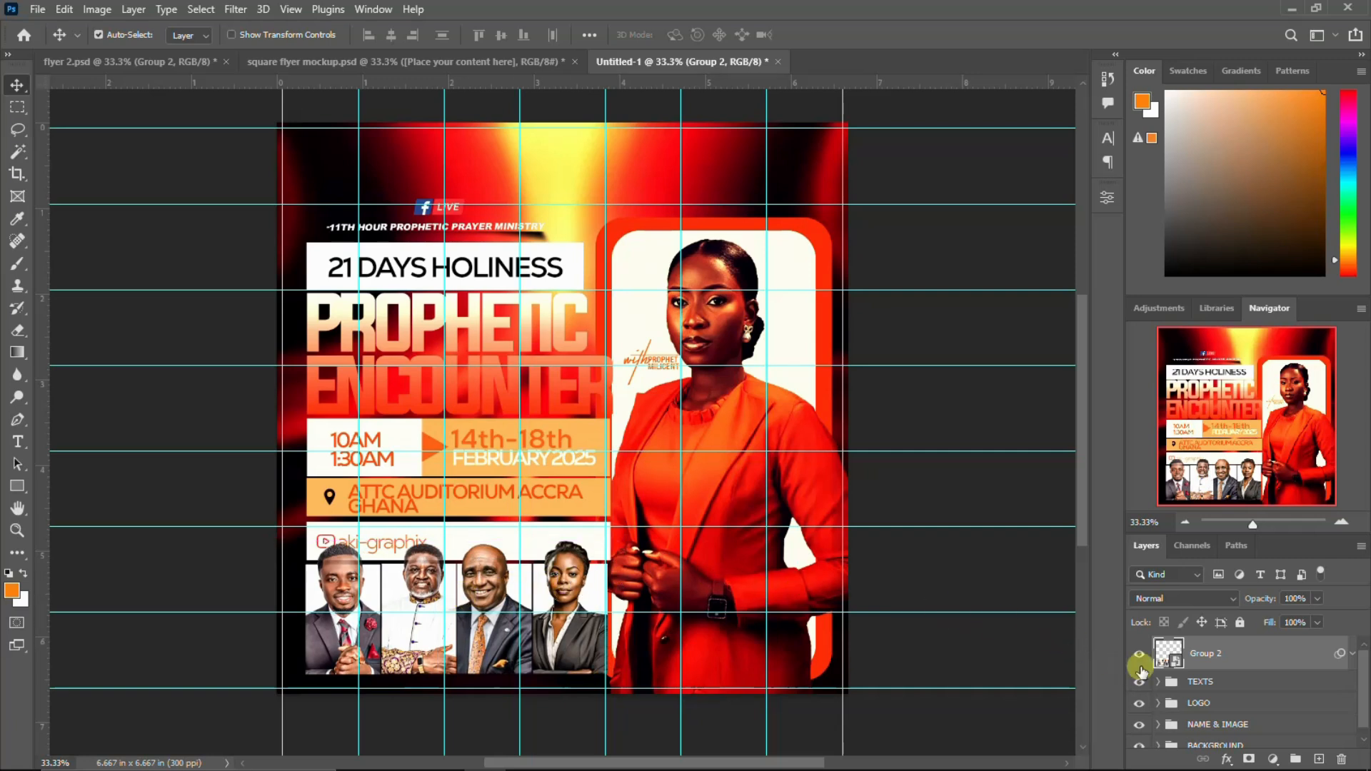
# Move Group 2 and the TEXTS group up slightly together, leaving more space below the portrait row.
pyautogui.keyDown('shift'); pyautogui.click(1224, 685); pyautogui.keyUp('shift')
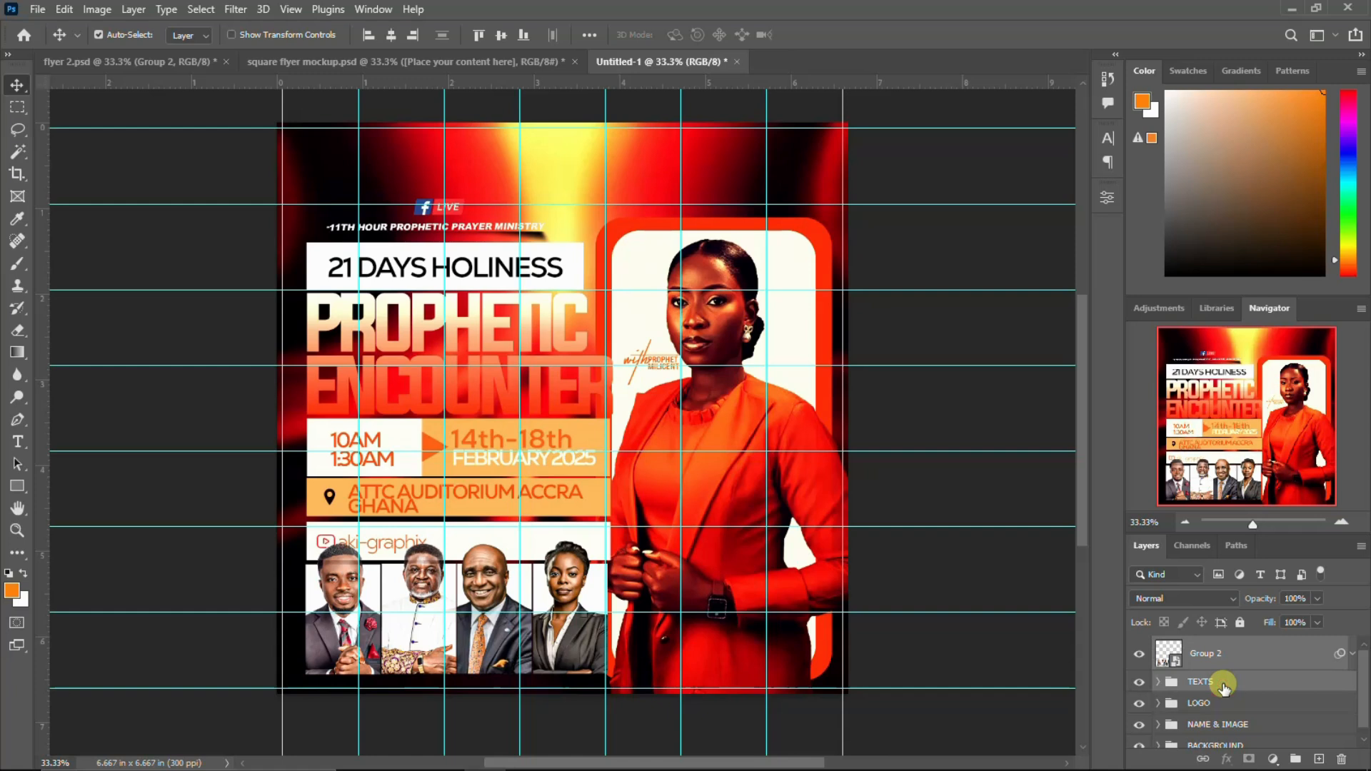
pyautogui.press('Up')
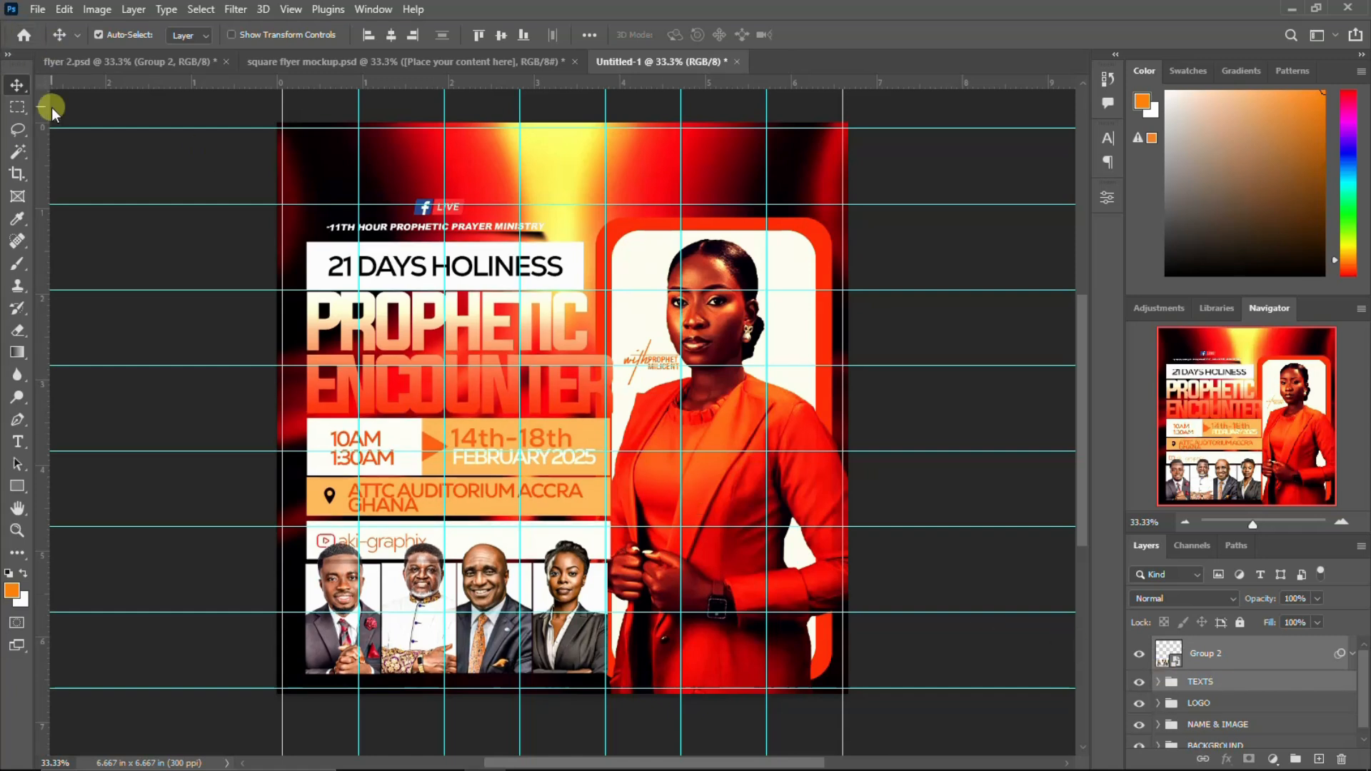
pyautogui.hotkey('ctrl', '-')
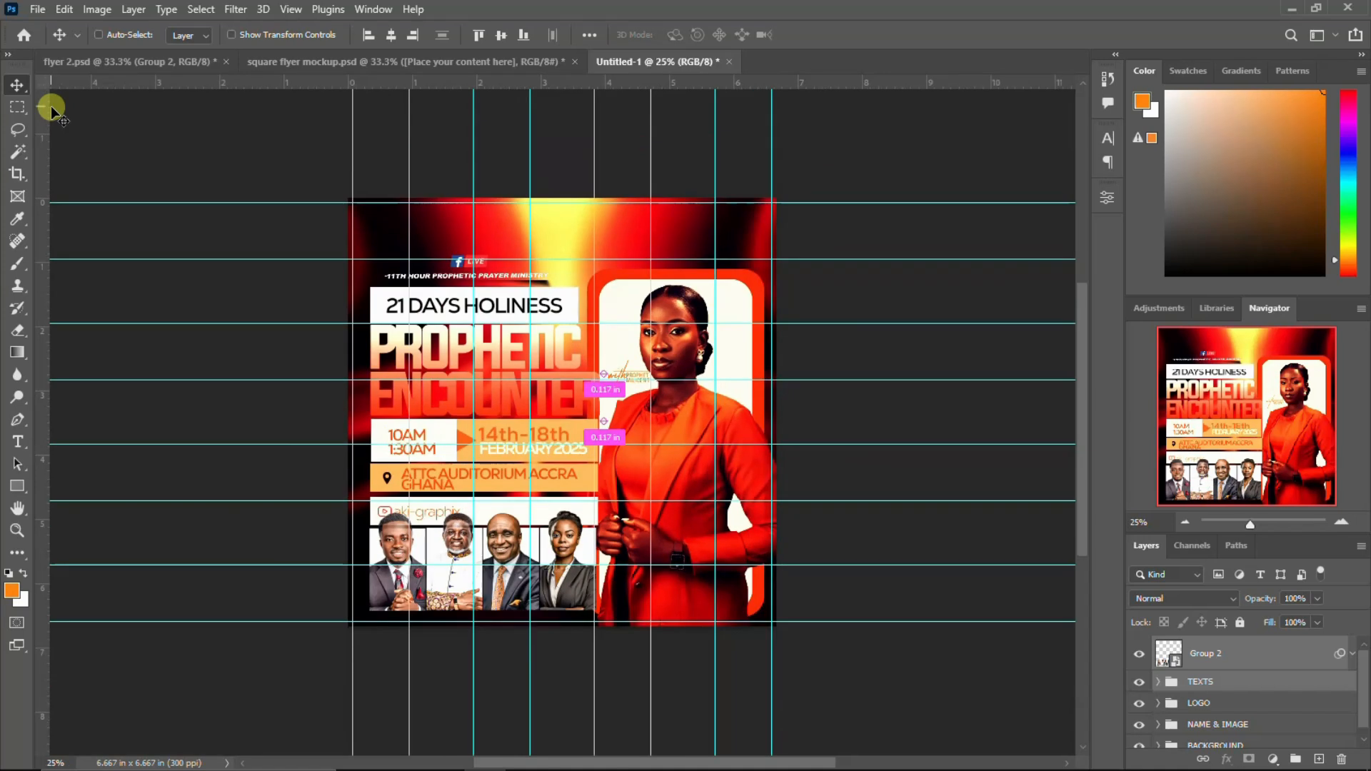
pyautogui.hotkey('ctrl', '-')
pyautogui.hotkey('ctrl', '-')
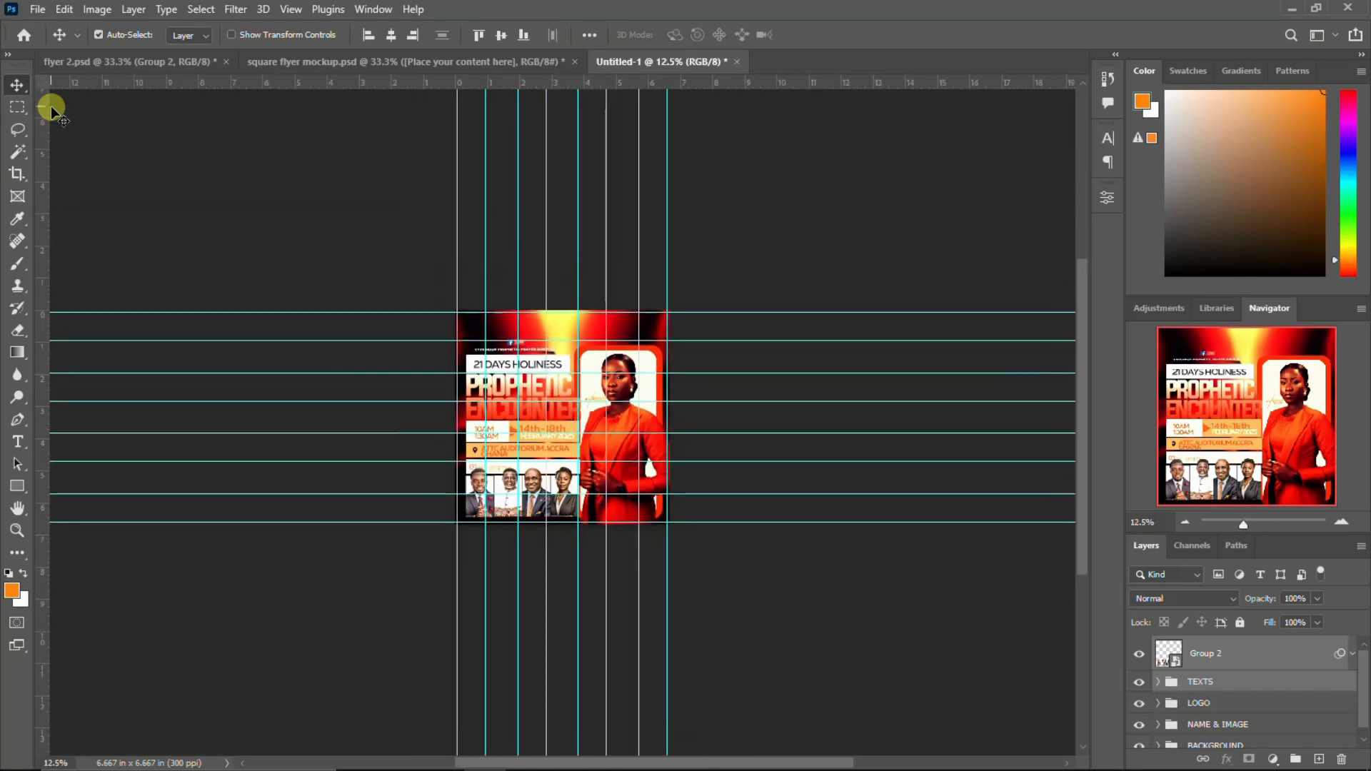
pyautogui.hotkey('shift', 'Up')
pyautogui.hotkey('shift', 'Up')
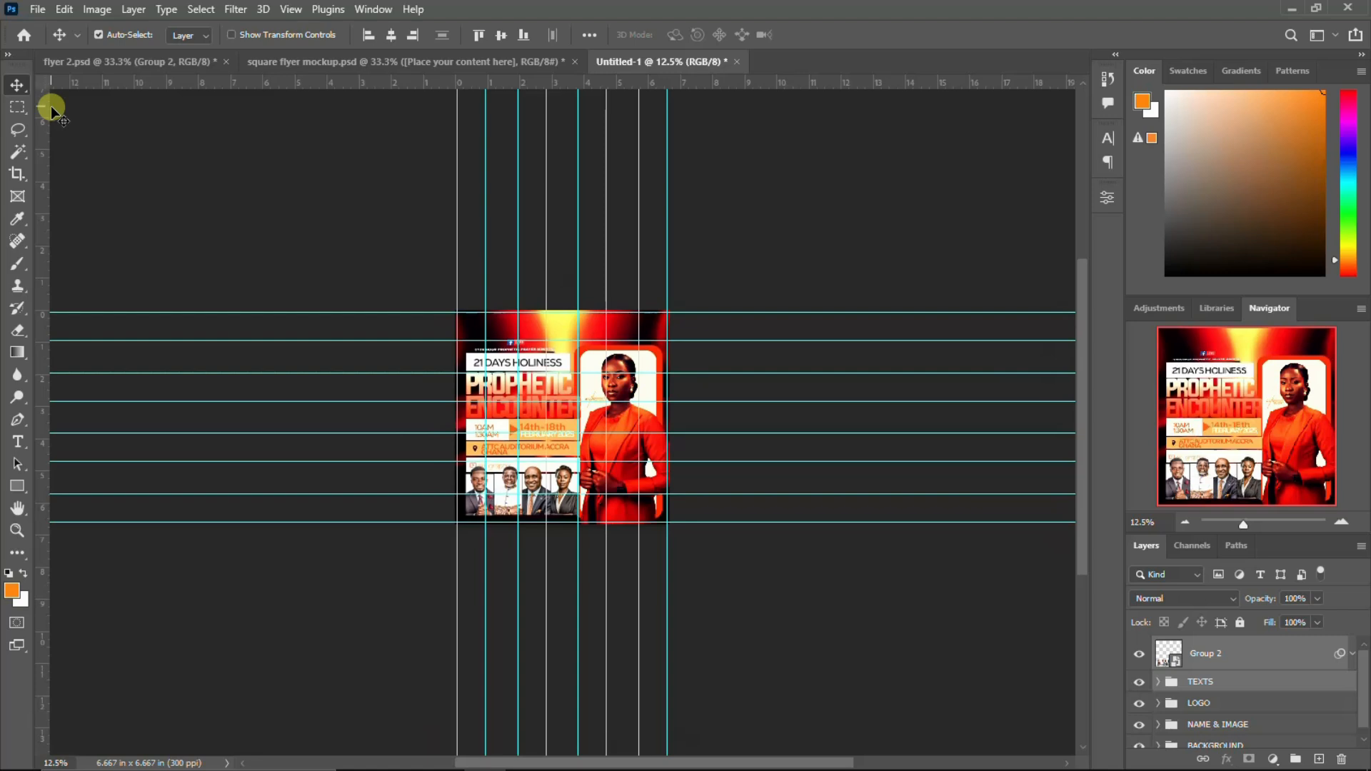
pyautogui.hotkey('shift', 'Up')
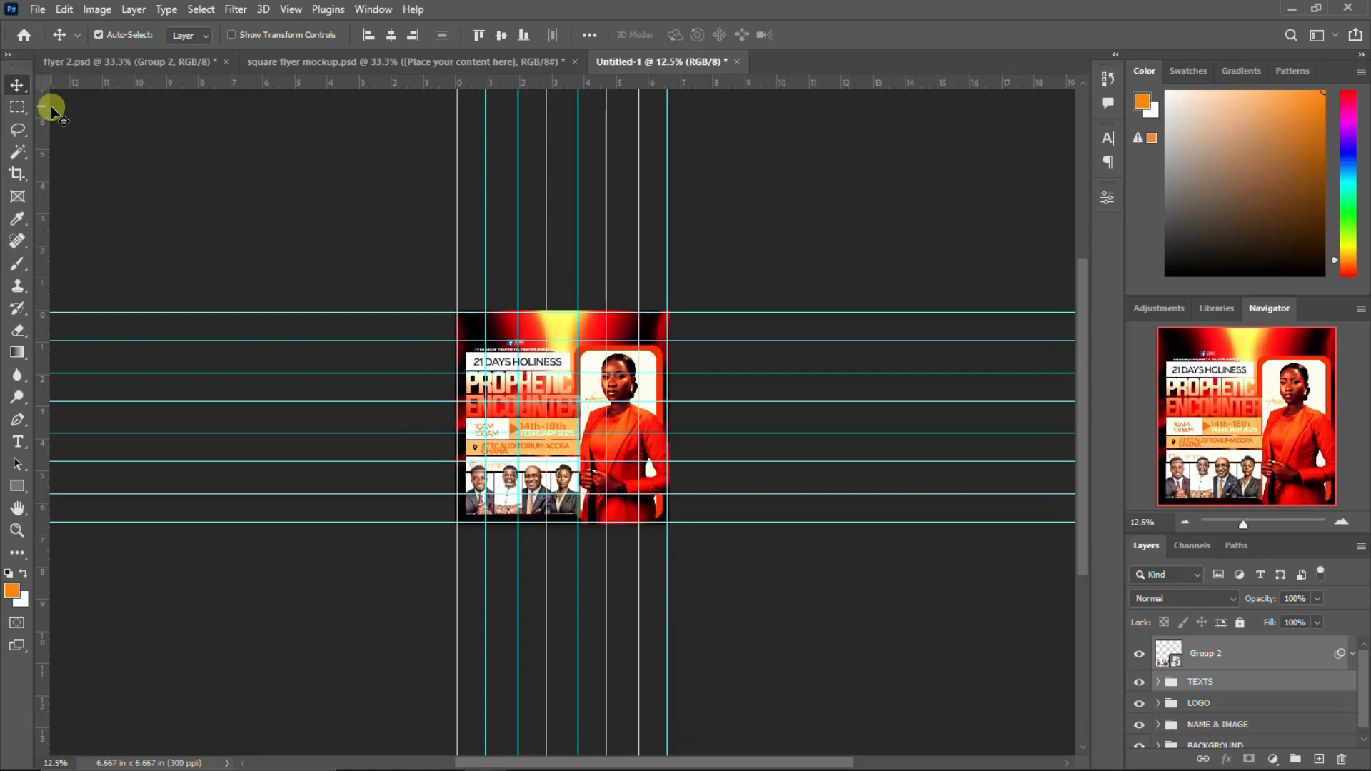
pyautogui.hotkey('shift', 'Up')
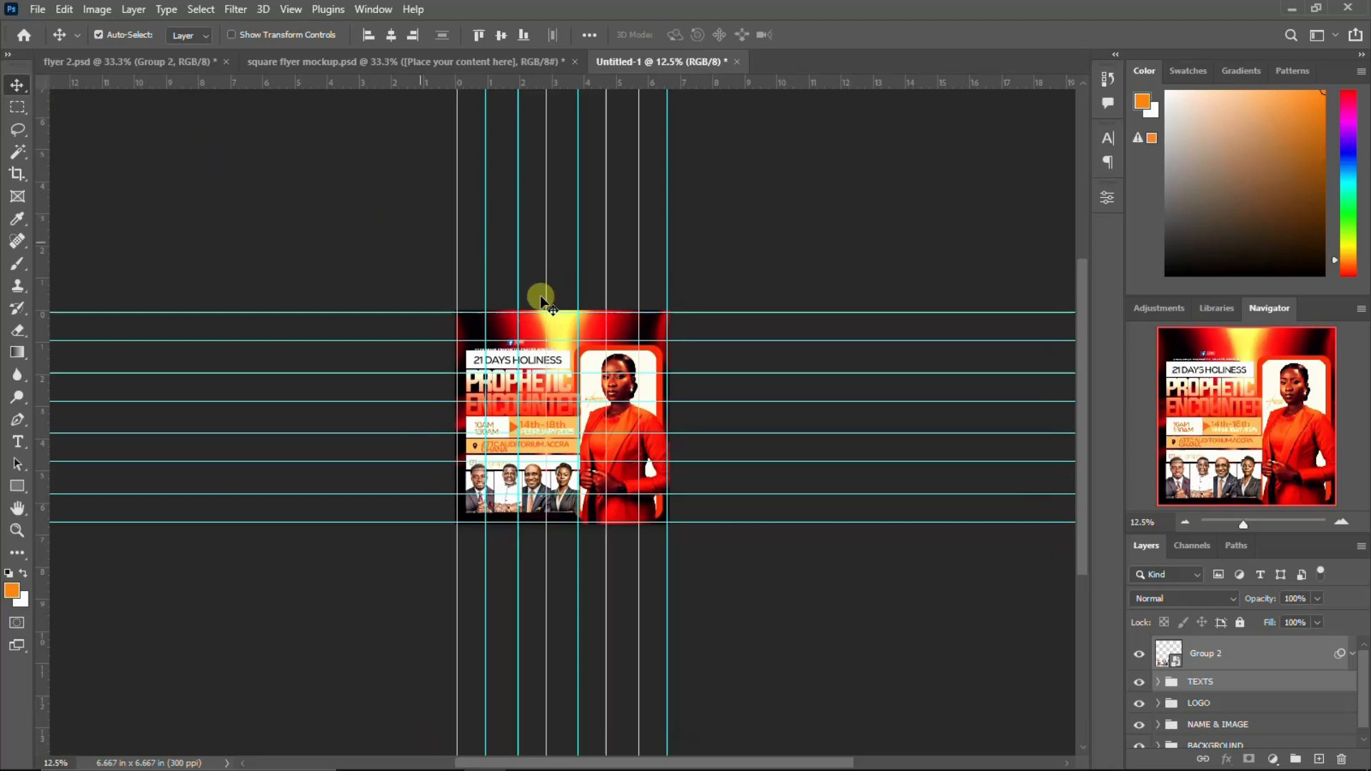
# Move the LOGO group up until the ministry name line clears the 21 DAYS HOLINESS box with a visible gap.
pyautogui.click(1214, 704)
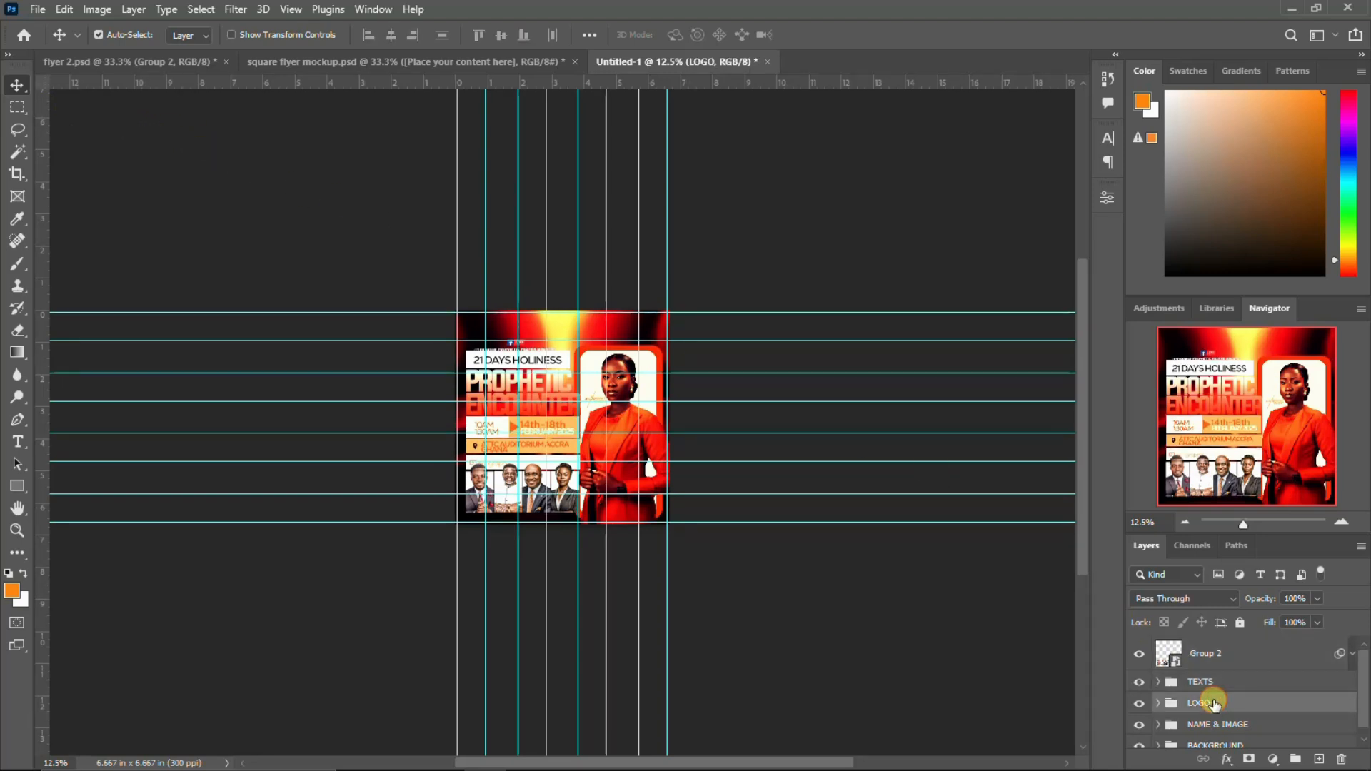
pyautogui.hotkey('shift', 'Up')
pyautogui.hotkey('shift', 'Up')
pyautogui.hotkey('shift', 'Up')
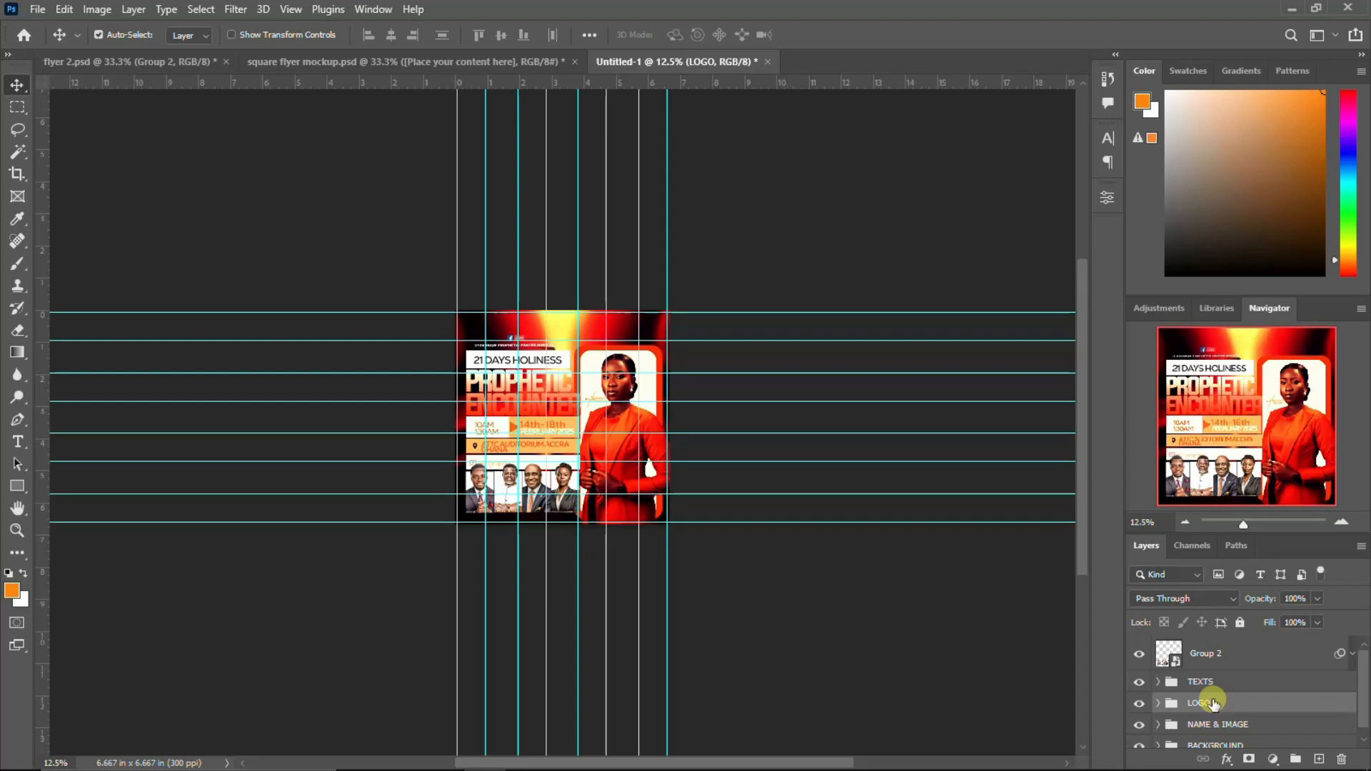
pyautogui.hotkey('shift', 'Up')
pyautogui.hotkey('shift', 'Up')
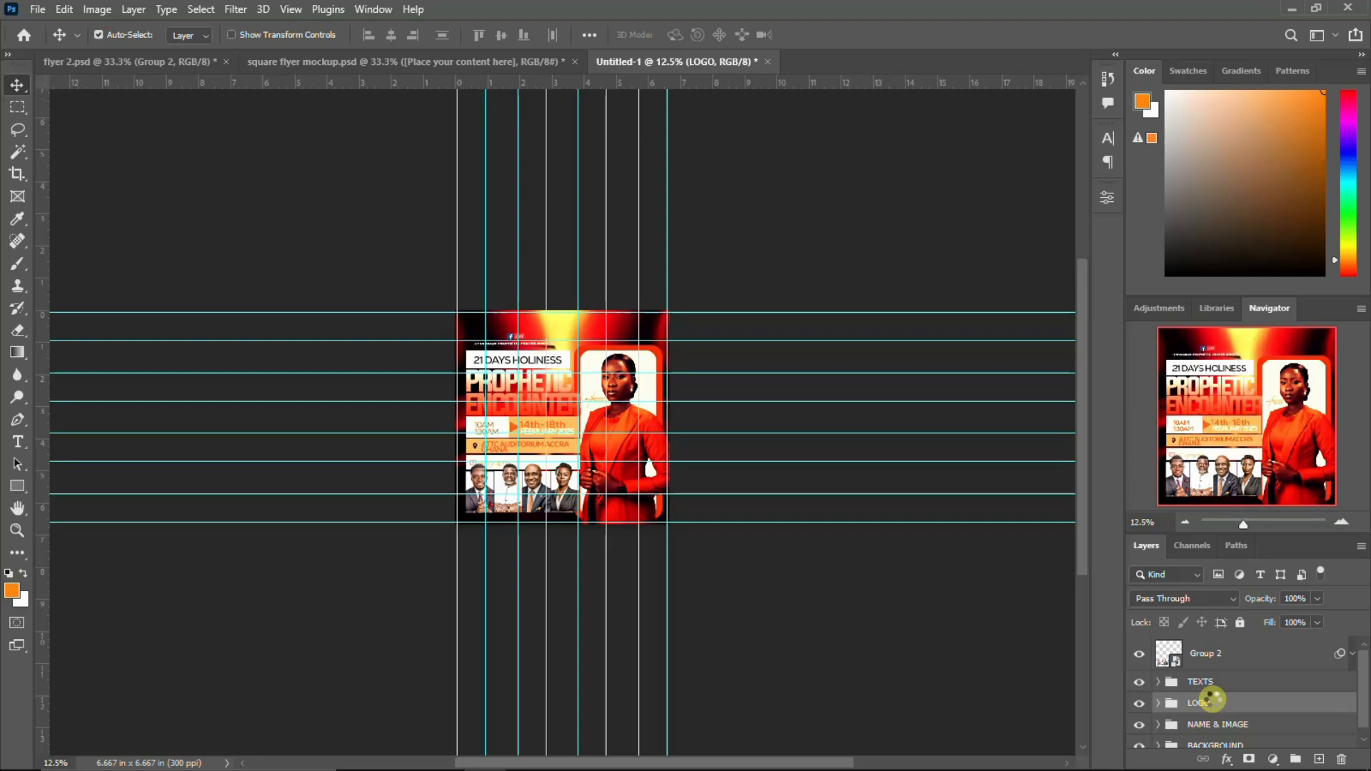
pyautogui.hotkey('shift', 'Up')
pyautogui.hotkey('shift', 'Up')
pyautogui.hotkey('shift', 'Up')
pyautogui.hotkey('shift', 'Up')
pyautogui.hotkey('shift', 'Up')
pyautogui.hotkey('shift', 'Up')
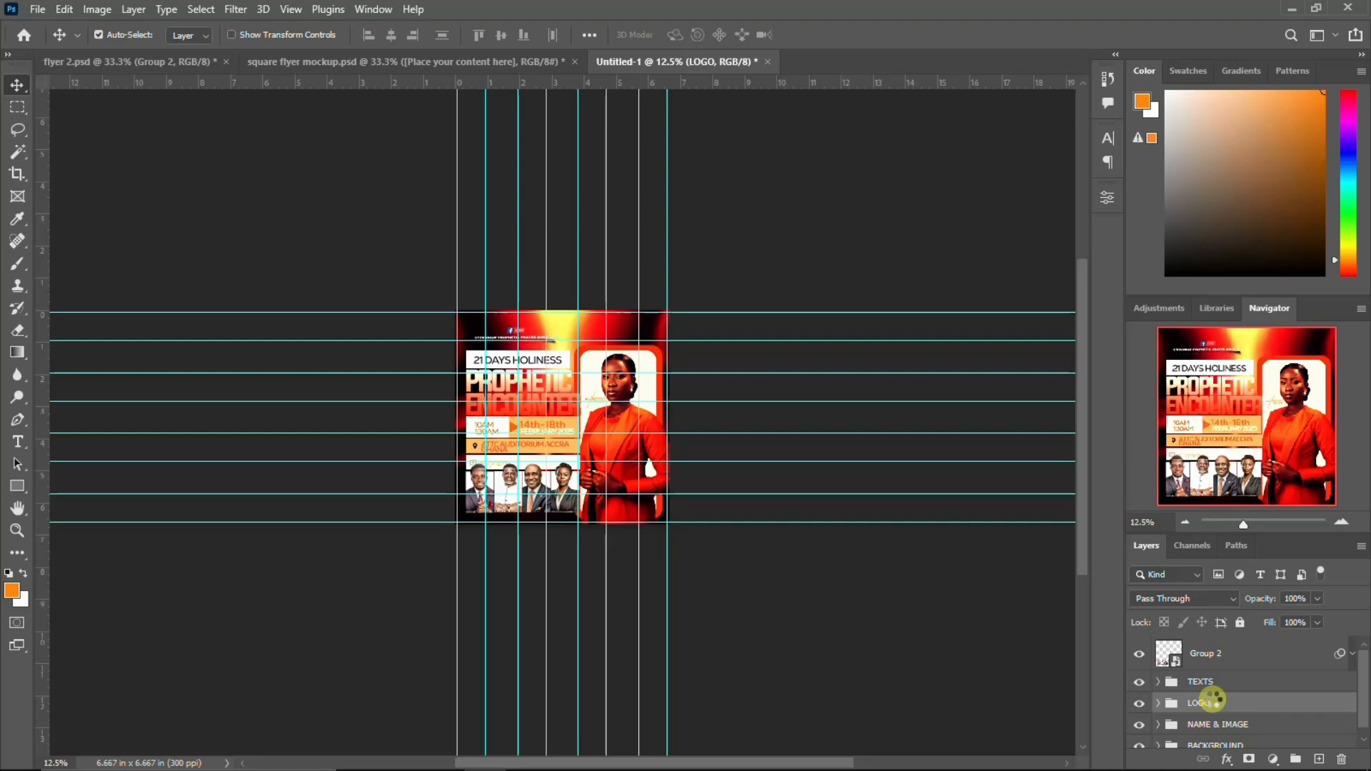
pyautogui.hotkey('shift', 'Up')
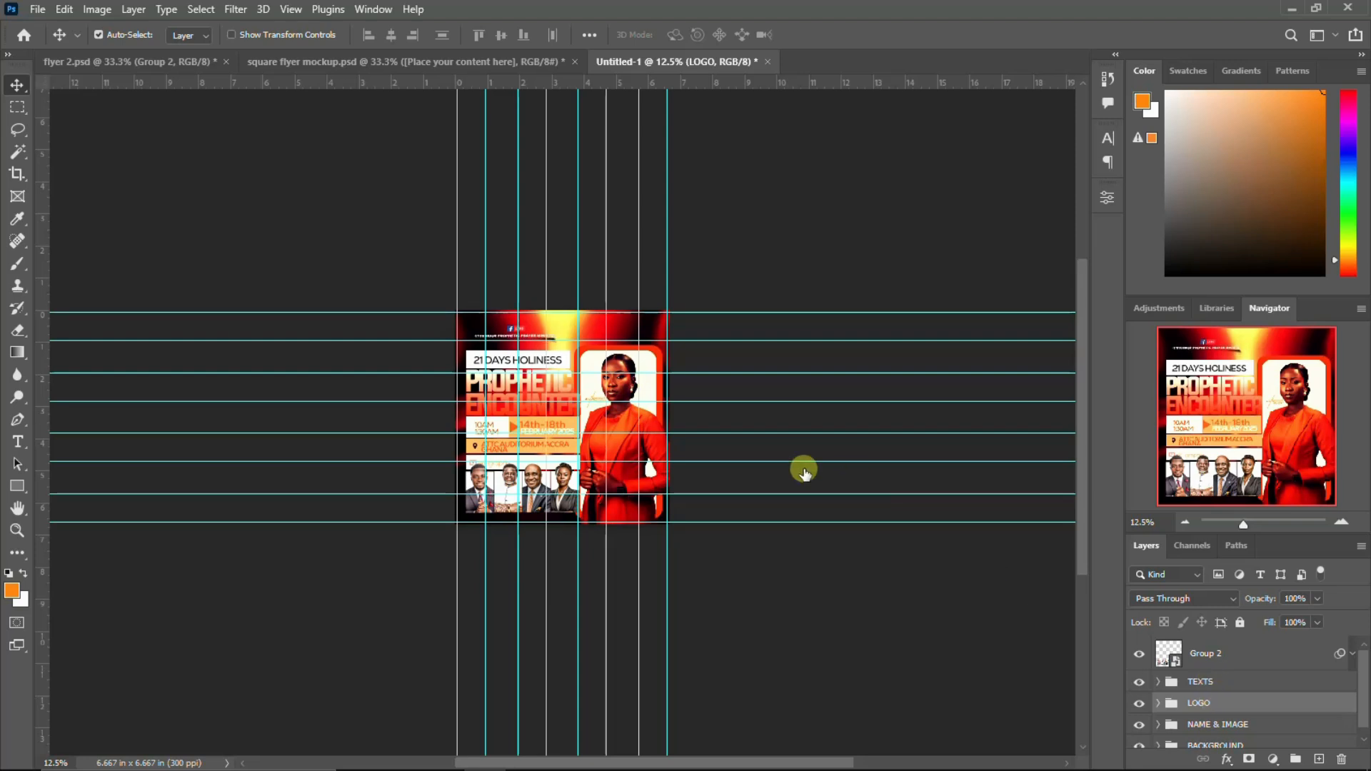
# Move Group 2 and the TEXTS group up together until the 21 DAYS HOLINESS box sits just beneath the ministry name line.
pyautogui.click(1217, 680)
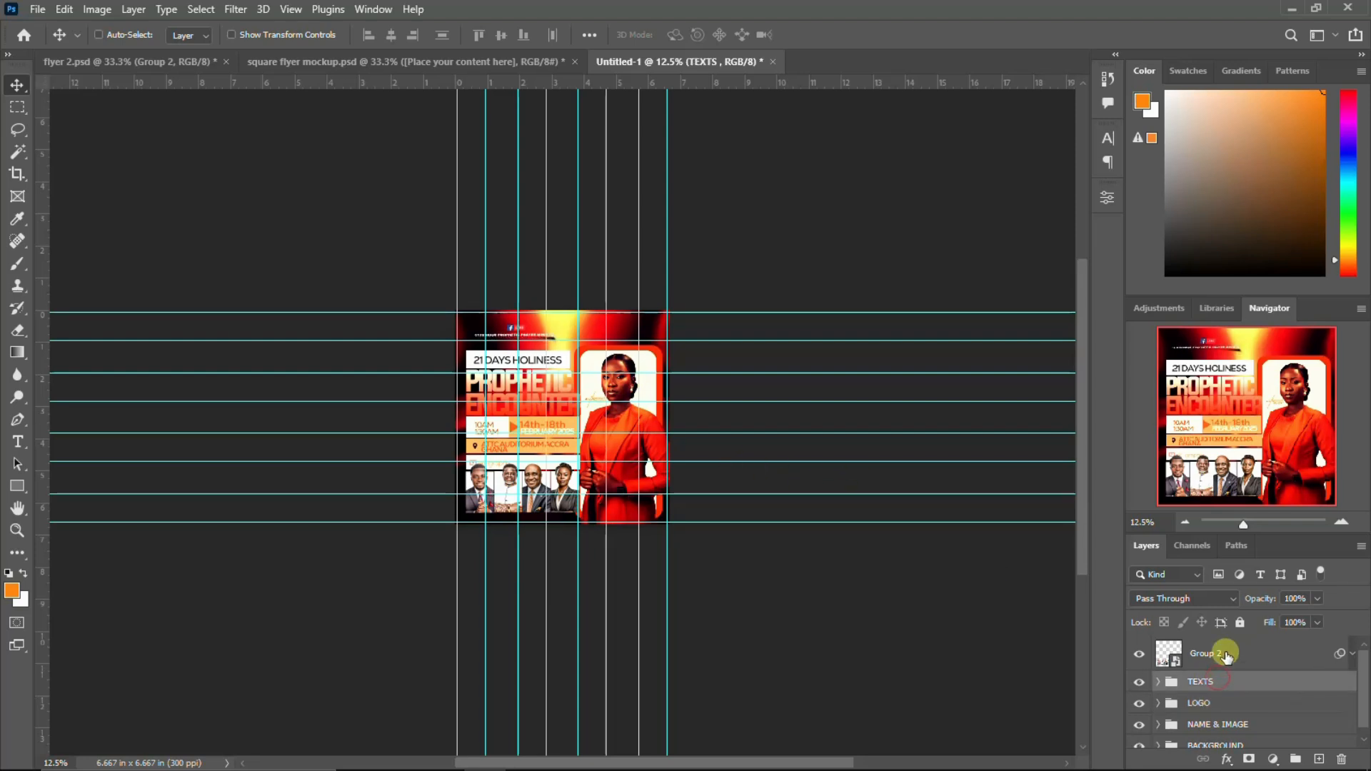
pyautogui.keyDown('shift'); pyautogui.click(1226, 654); pyautogui.keyUp('shift')
pyautogui.hotkey('ctrl', '-')
pyautogui.hotkey('ctrl', '-')
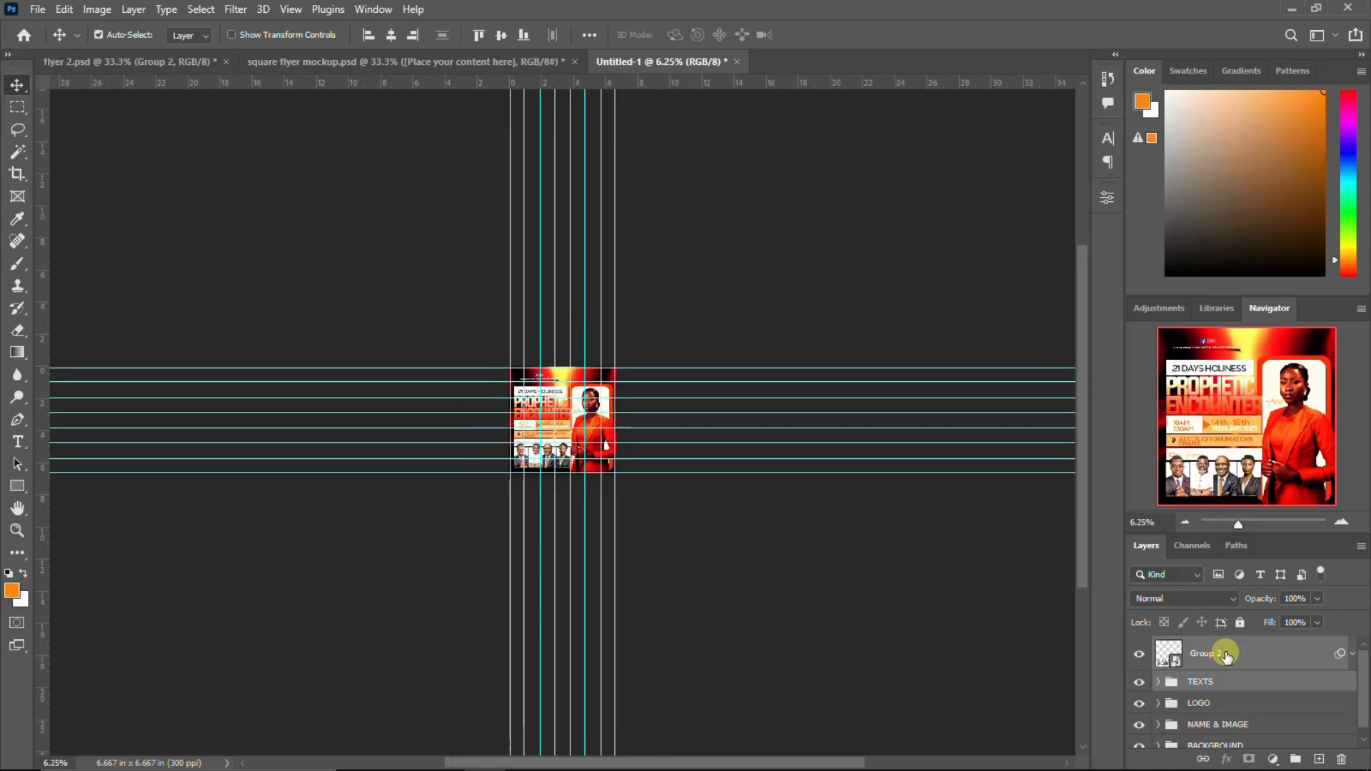
pyautogui.hotkey('shift', 'Up')
pyautogui.hotkey('shift', 'Up')
pyautogui.hotkey('shift', 'Up')
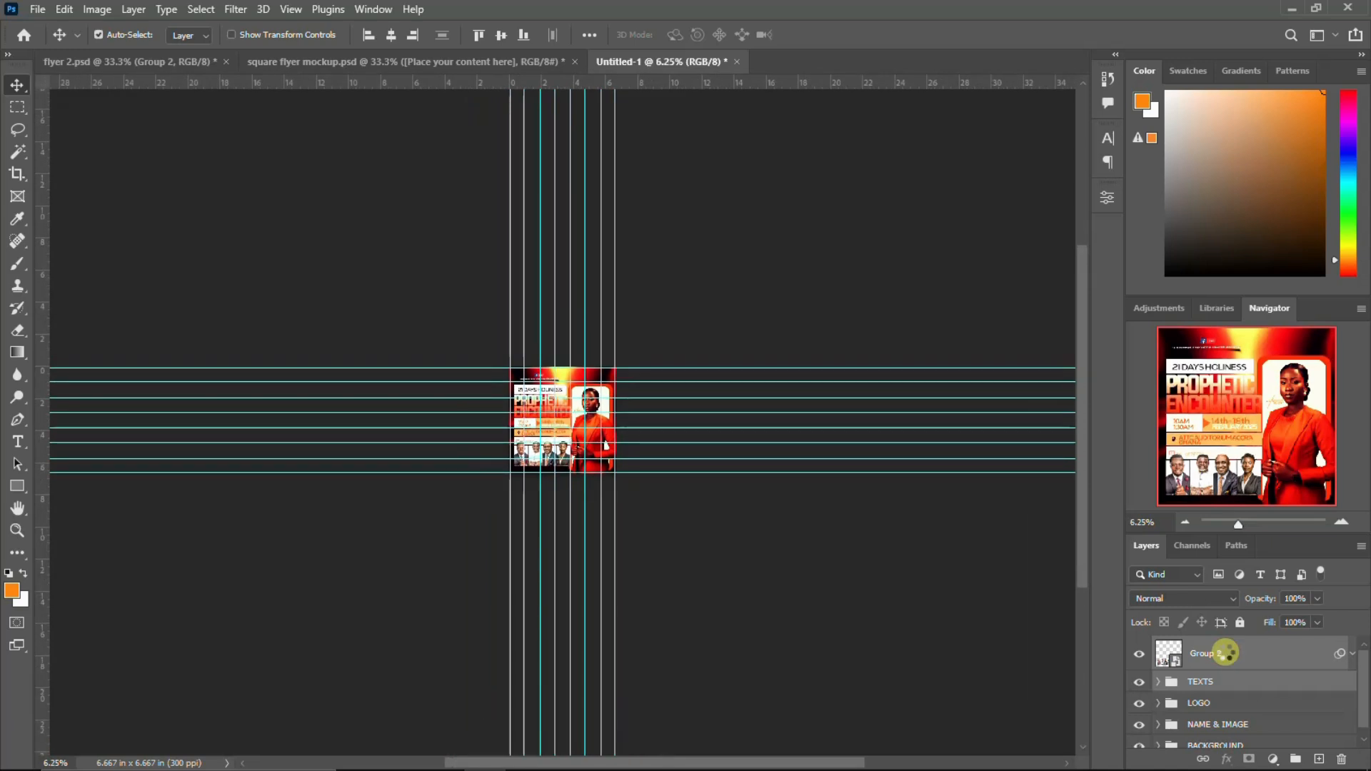
pyautogui.hotkey('shift', 'Up')
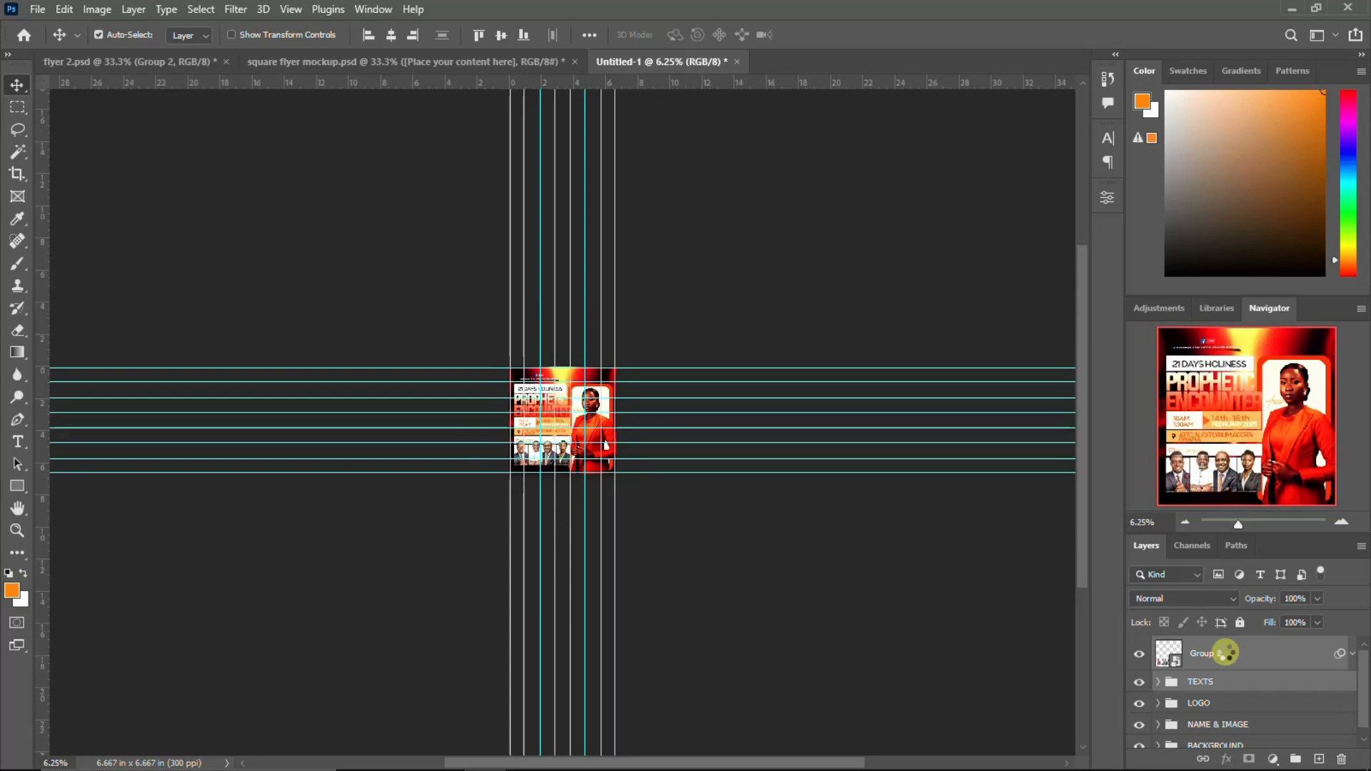
pyautogui.hotkey('shift', 'Up')
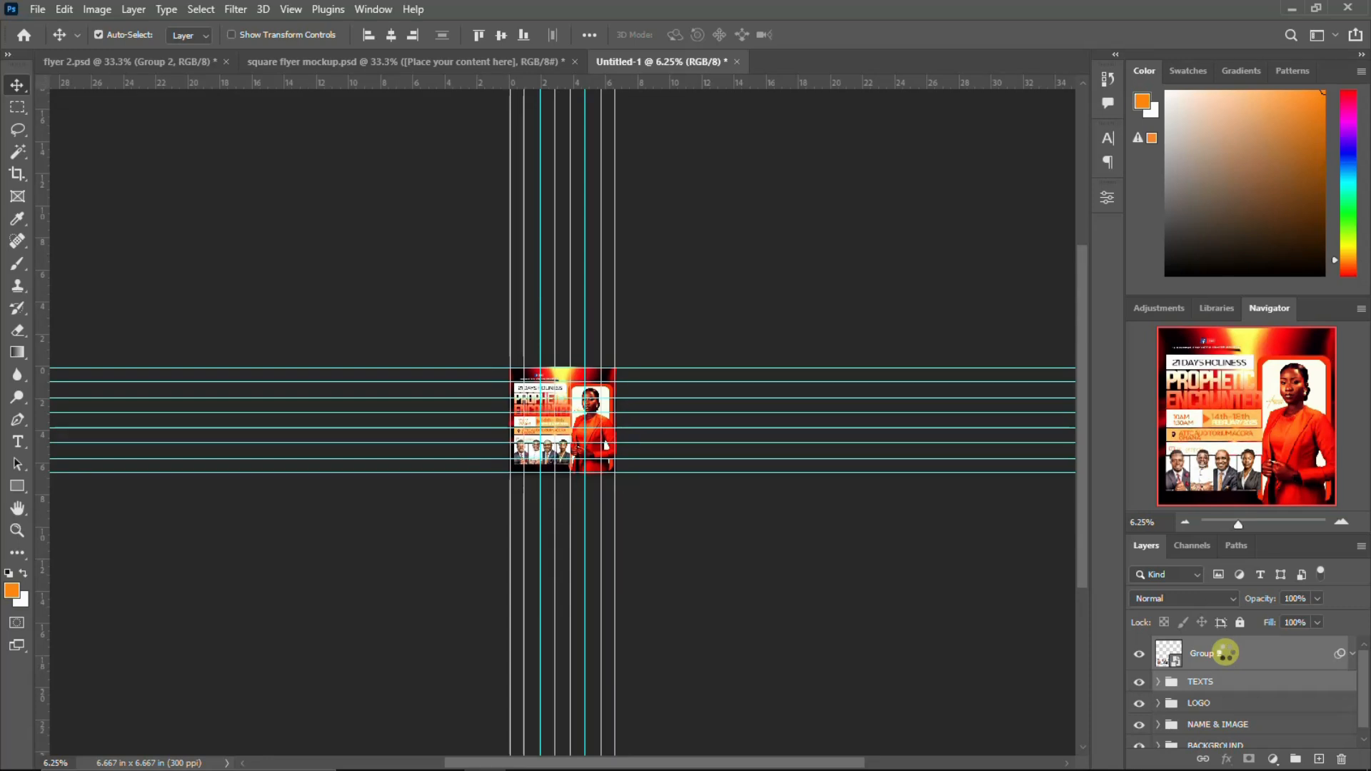
pyautogui.hotkey('shift', 'Up')
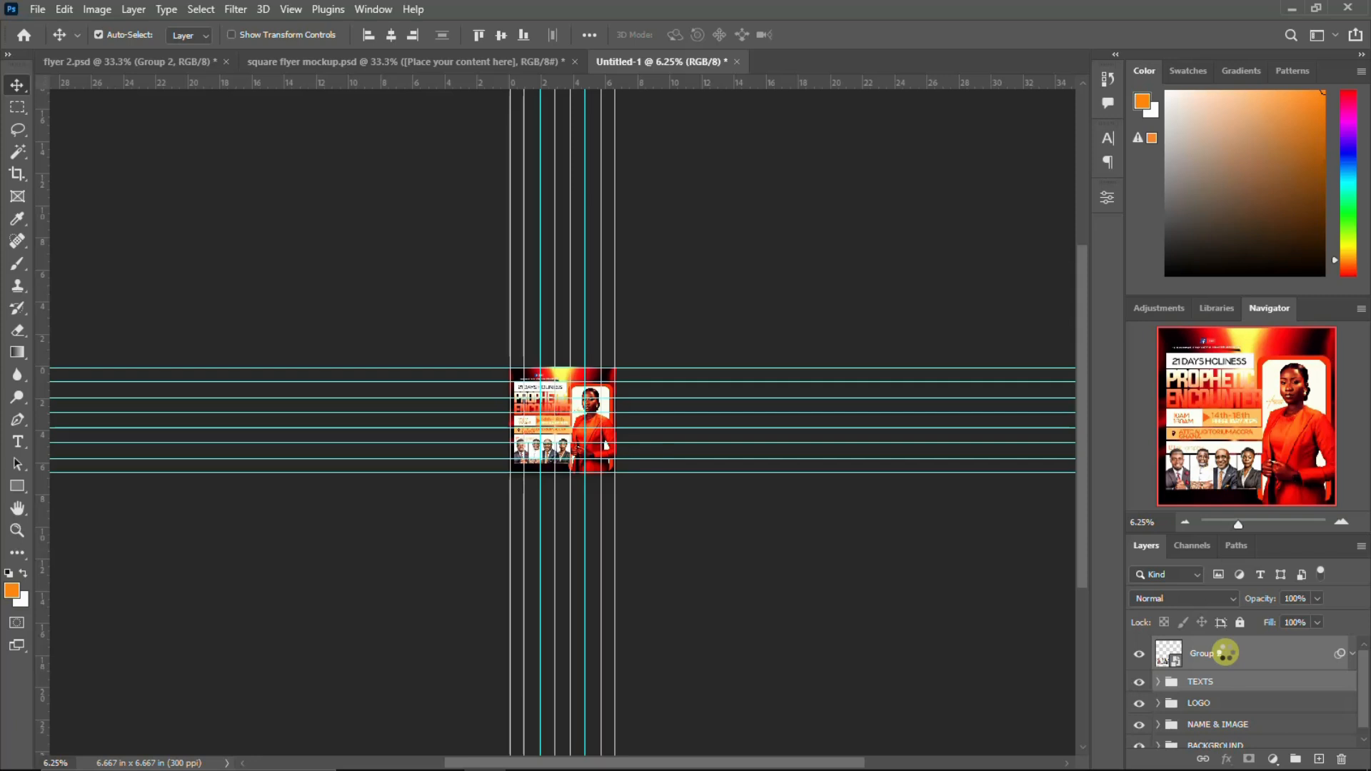
pyautogui.hotkey('shift', 'Up')
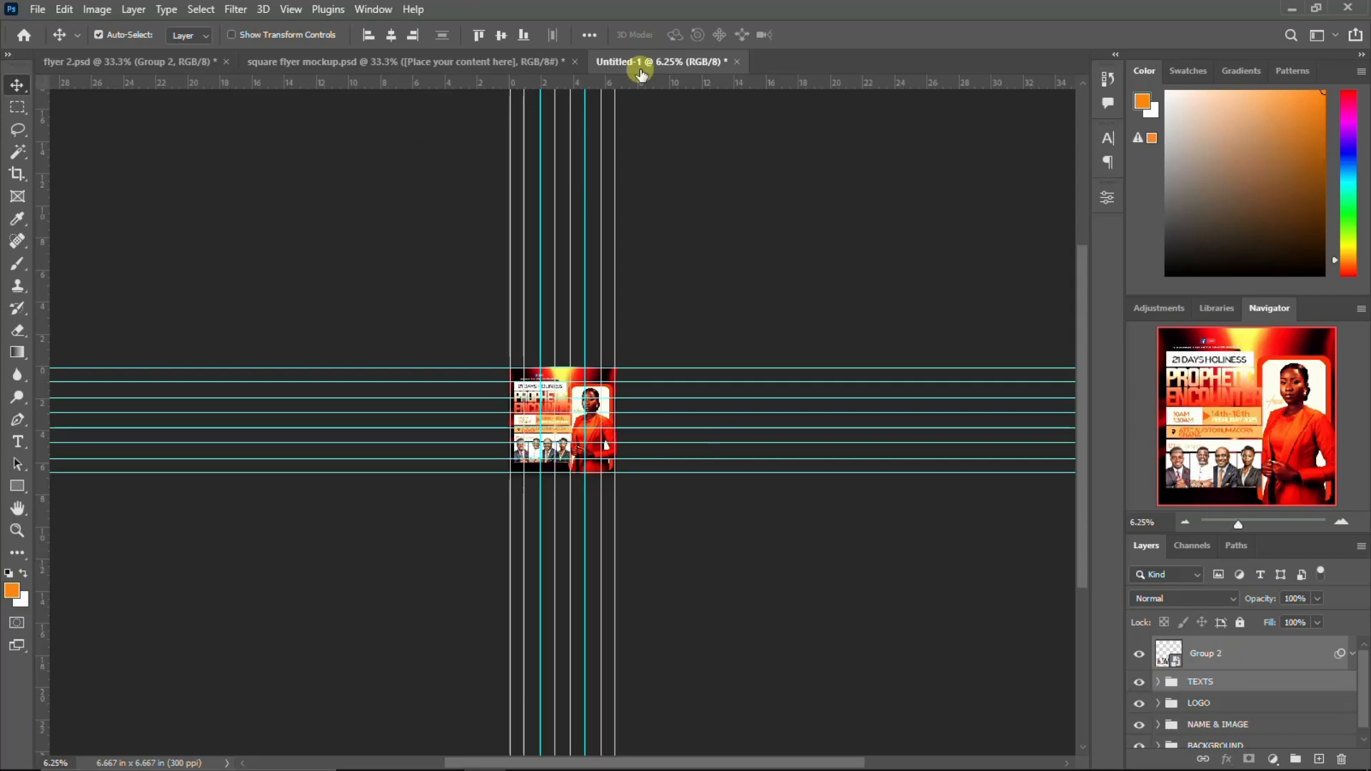
pyautogui.hotkey('ctrl', '+')
pyautogui.hotkey('ctrl', '+')
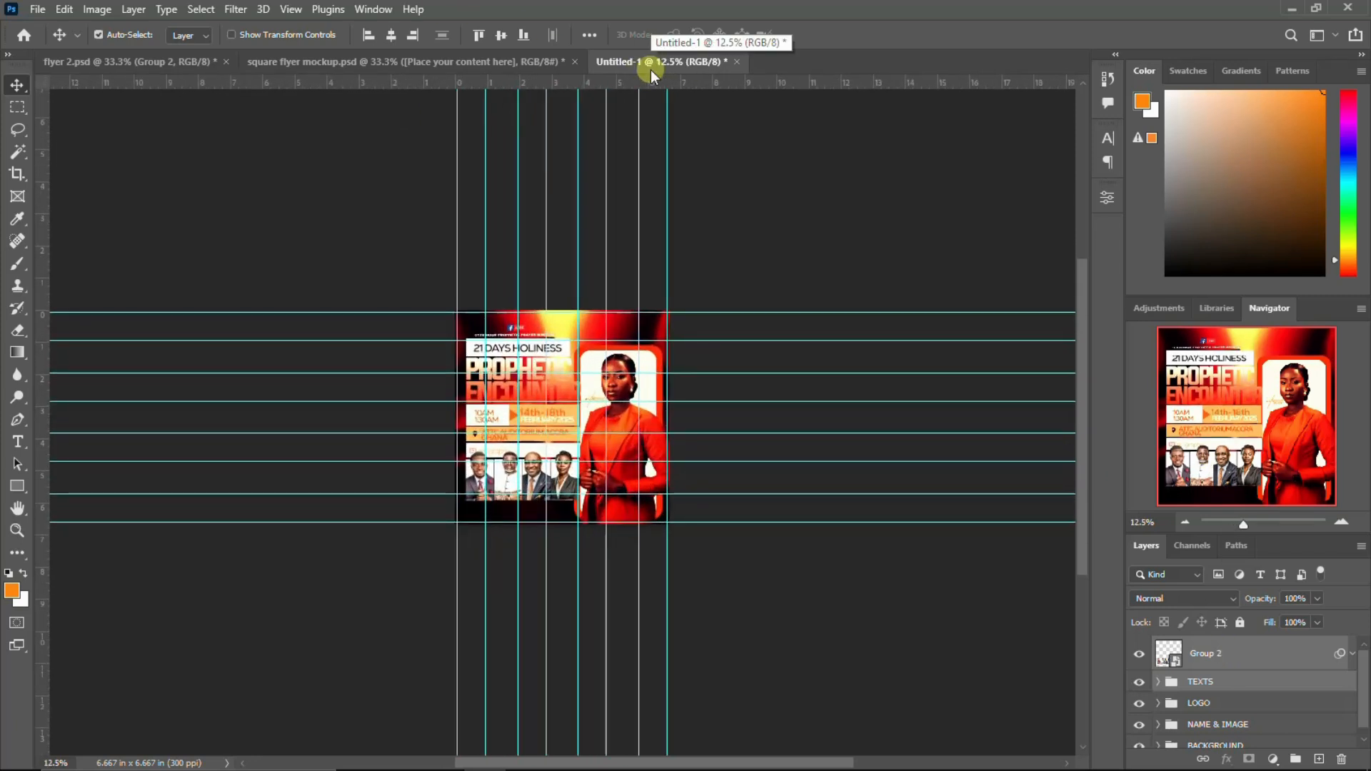
pyautogui.hotkey('ctrl', '+')
pyautogui.hotkey('ctrl', '+')
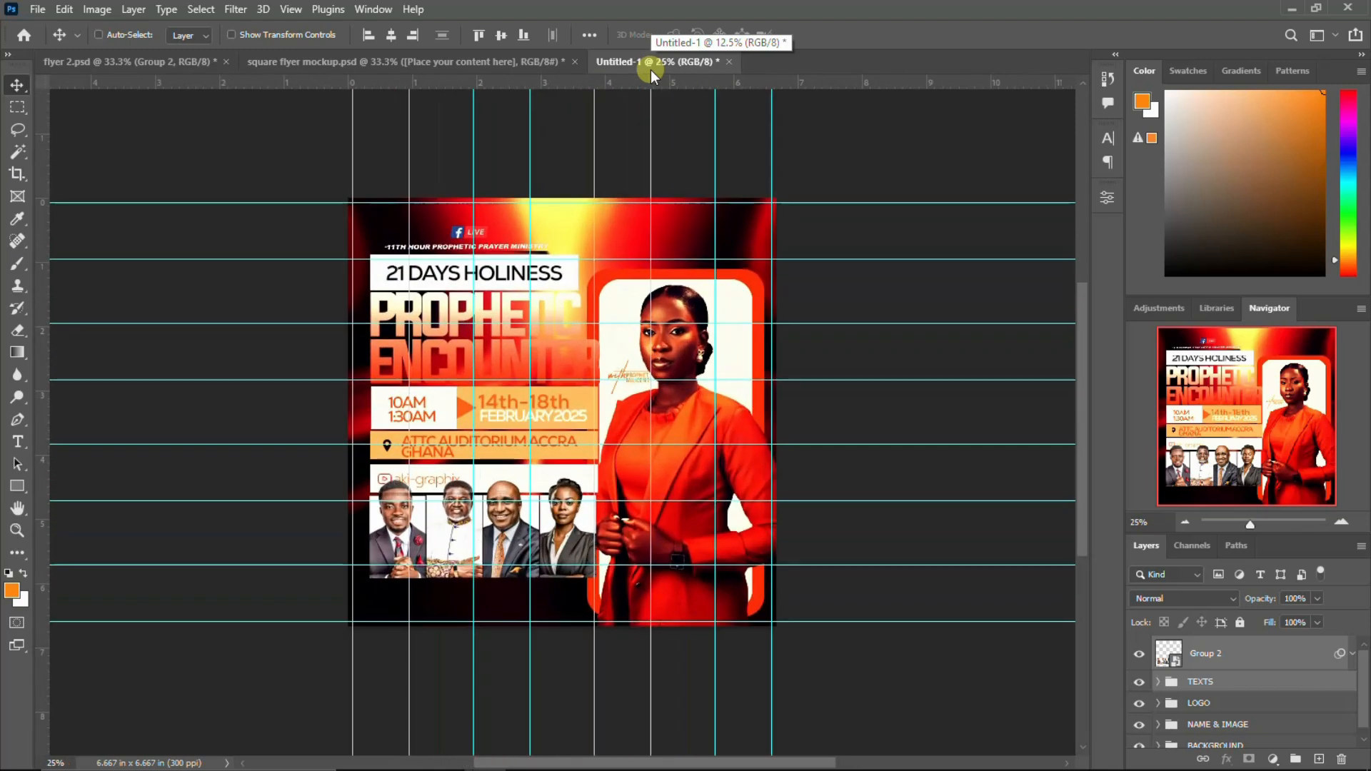
pyautogui.hotkey('ctrl', '+')
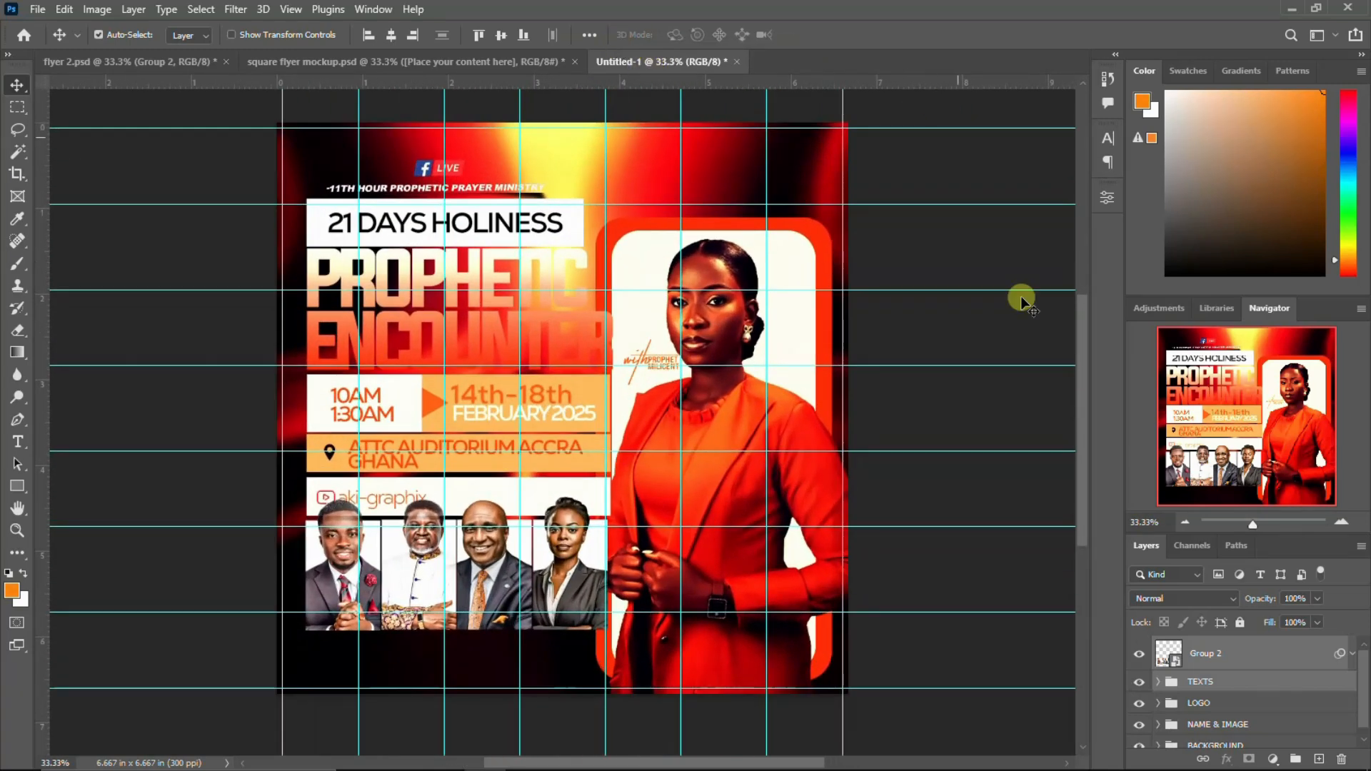
# Move the NAME & IMAGE group up until the portrait frame's top edge is level with the Facebook LIVE line.
pyautogui.click(1222, 725)
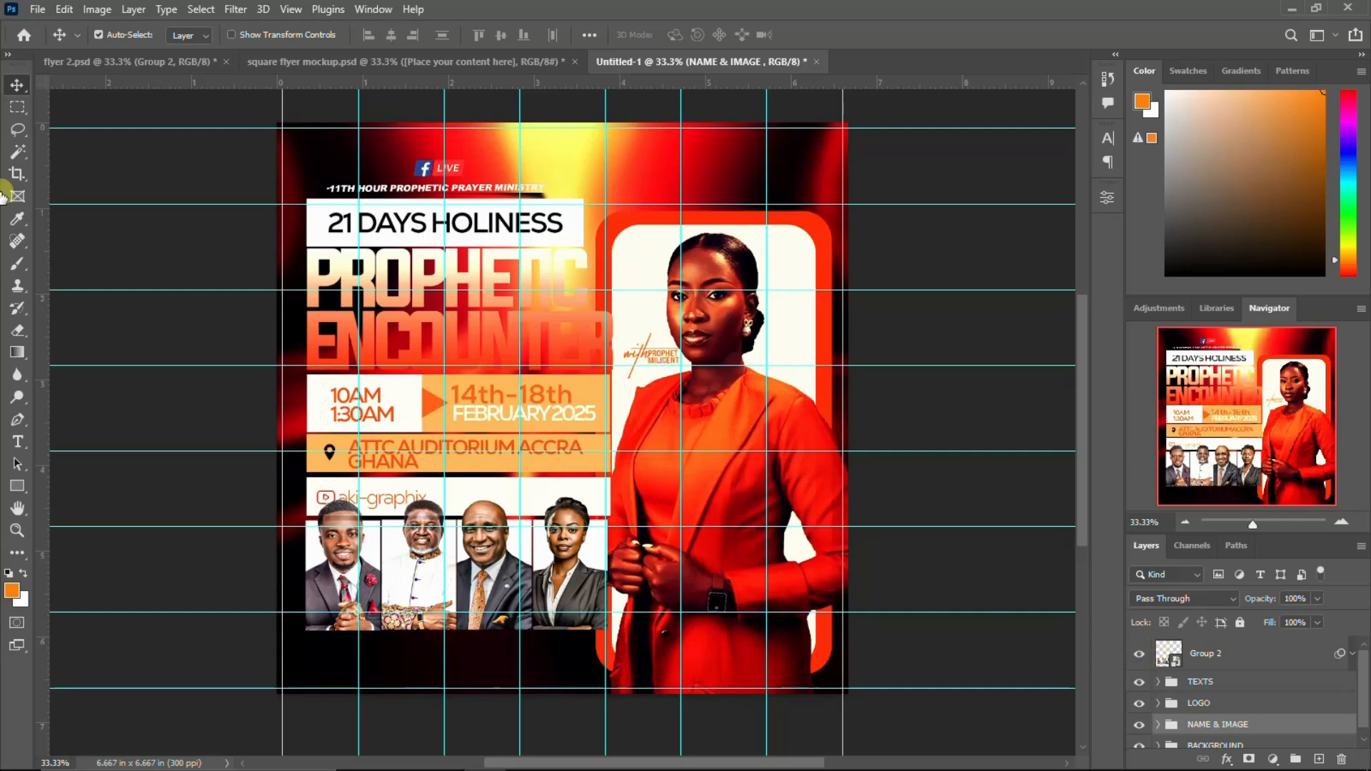
pyautogui.hotkey('ctrl', '-')
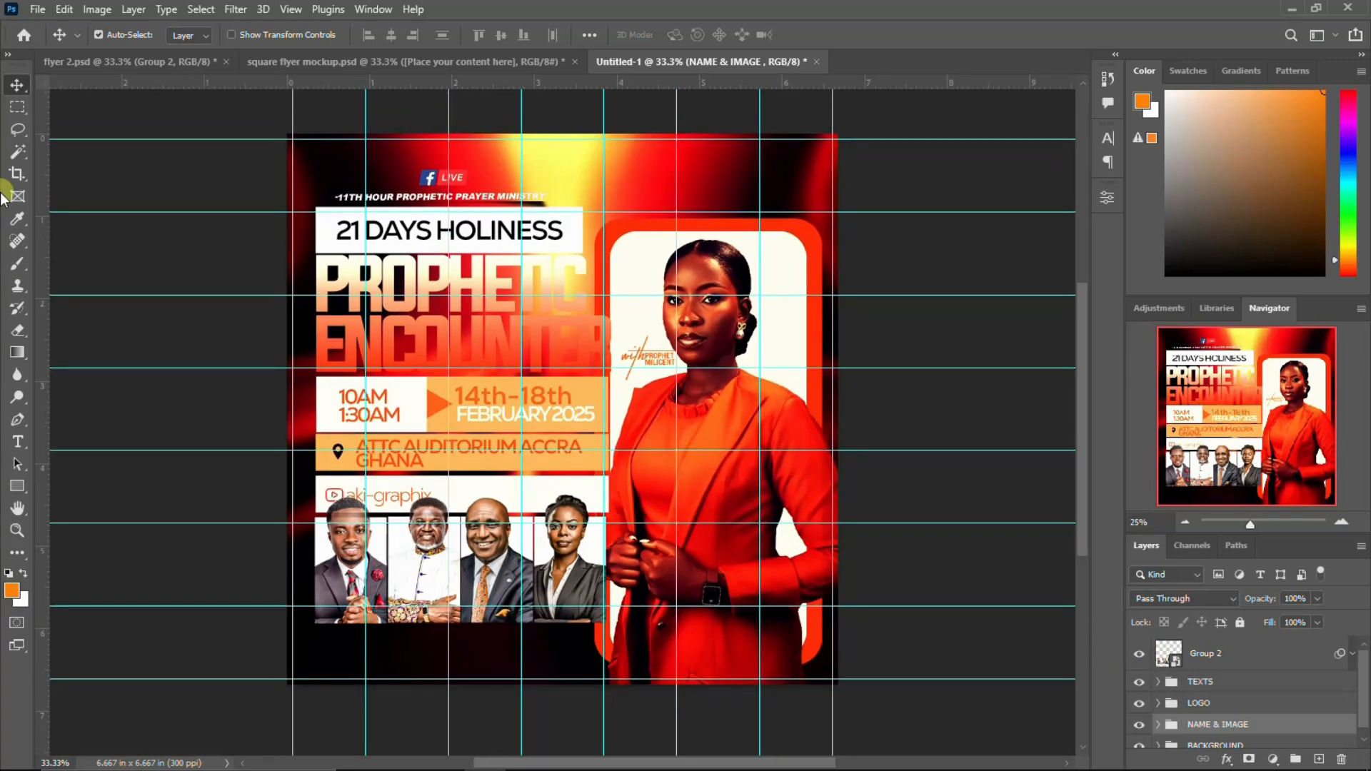
pyautogui.hotkey('ctrl', '-')
pyautogui.hotkey('ctrl', '-')
pyautogui.hotkey('ctrl', '-')
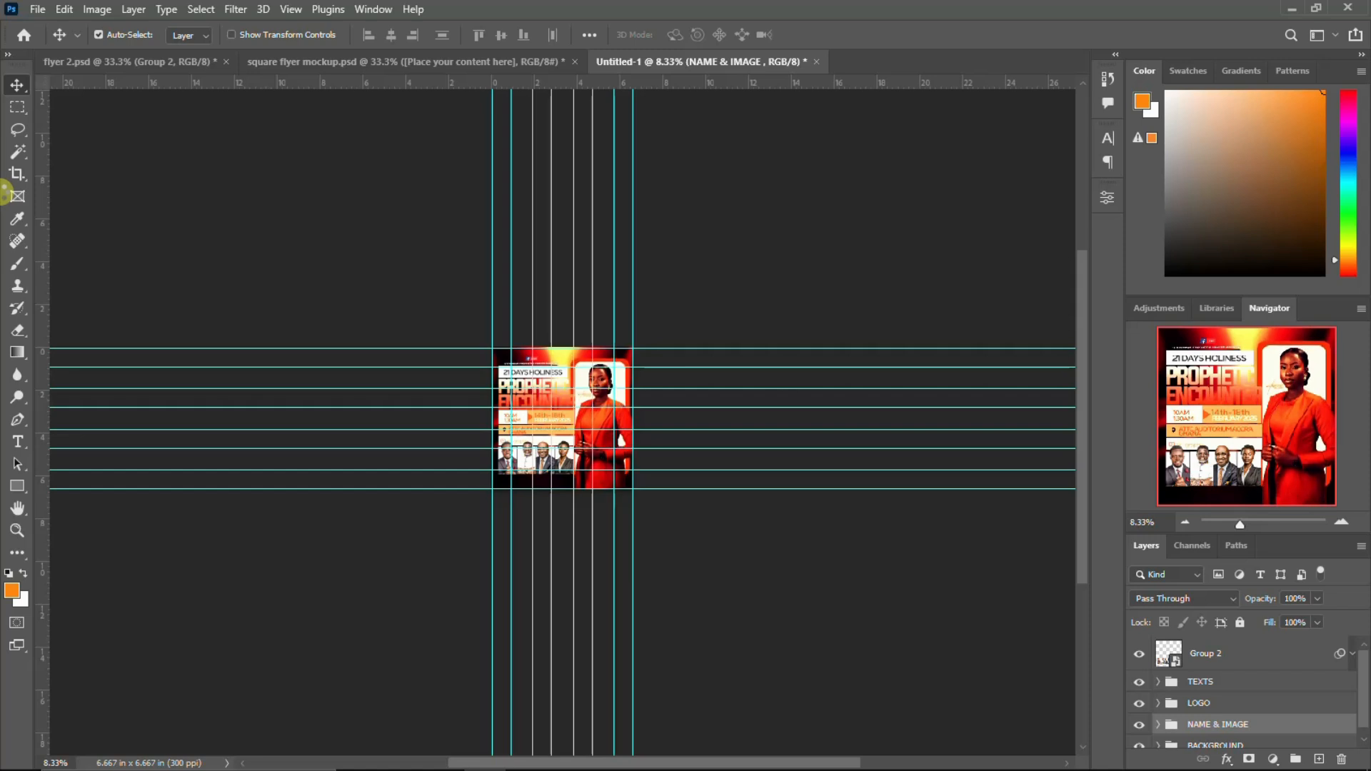
pyautogui.hotkey('ctrl', '+')
pyautogui.hotkey('ctrl', '+')
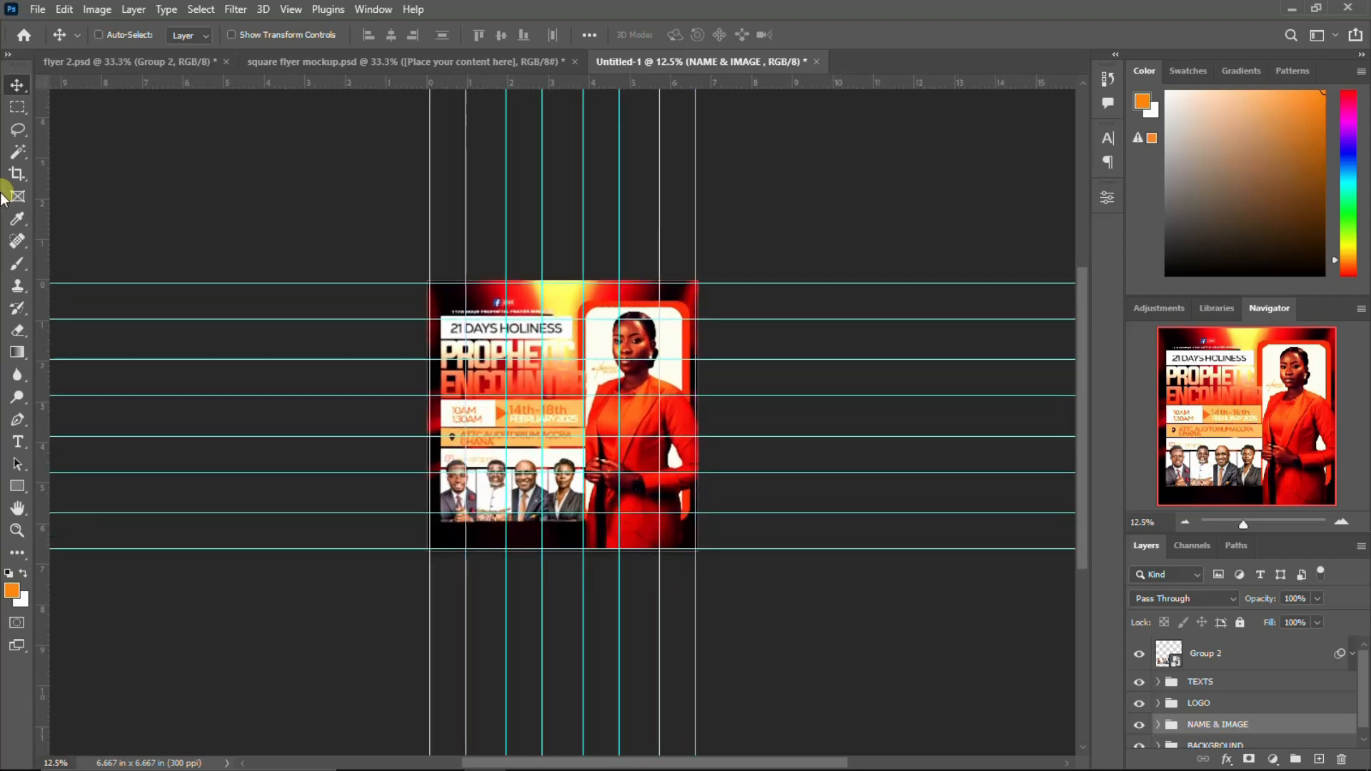
pyautogui.hotkey('ctrl', '+')
pyautogui.hotkey('ctrl', '+')
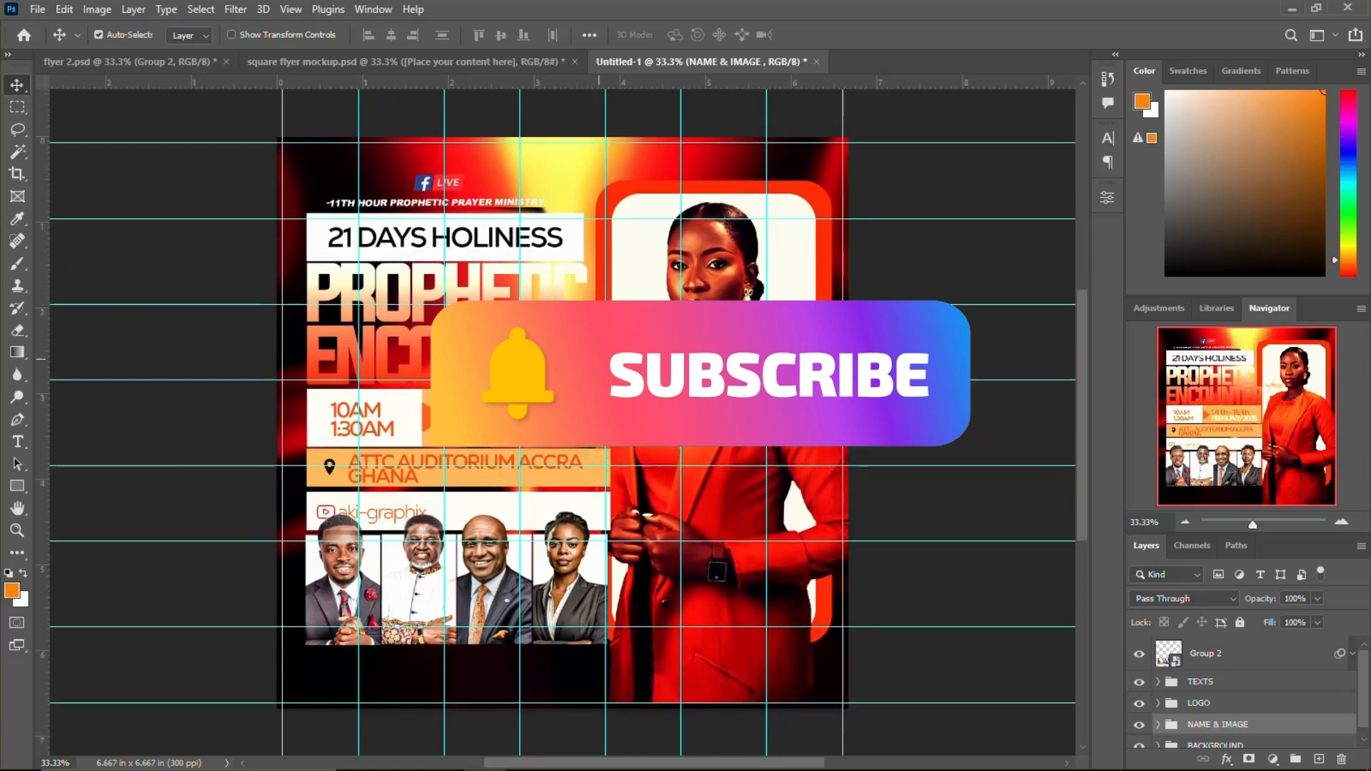
# Stamp all visible layers into a new layer directly above Group 2.
pyautogui.click(1226, 652)
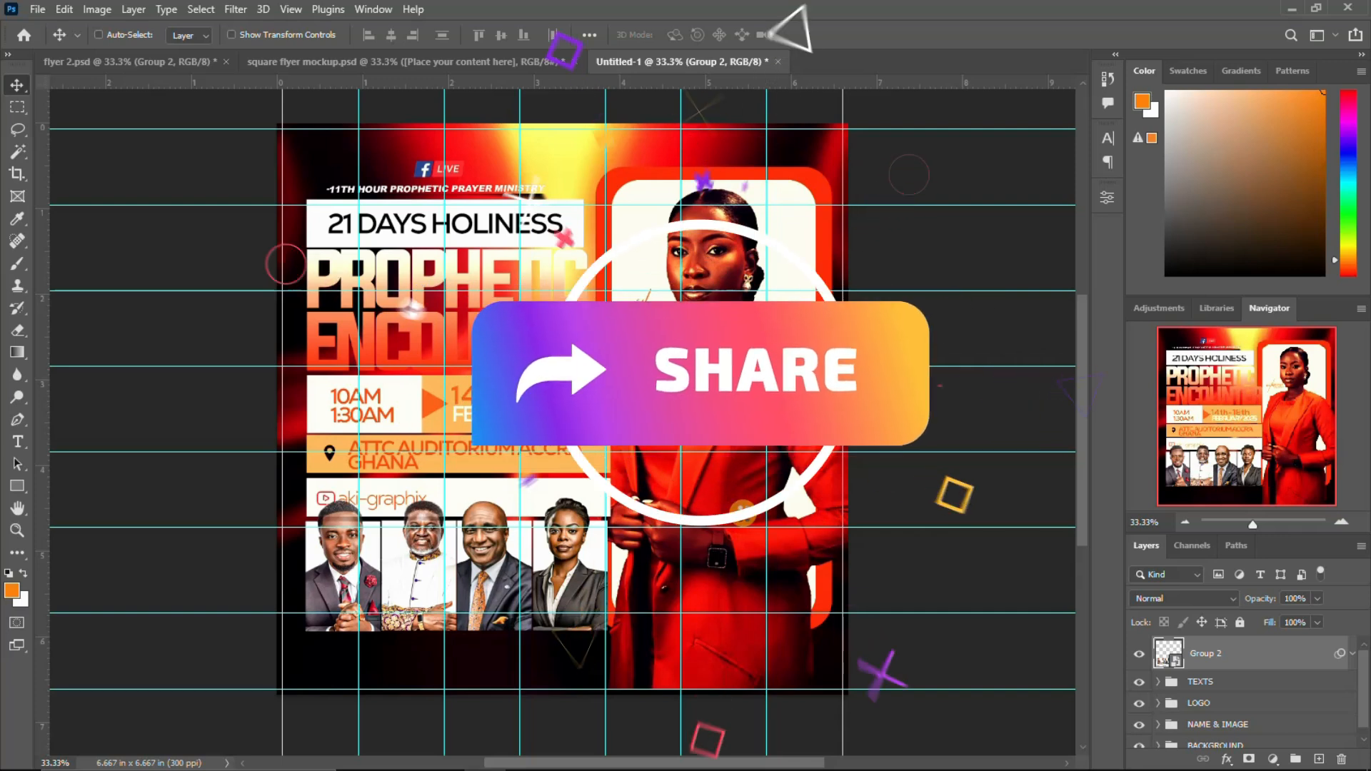
pyautogui.hotkey('ctrl', 'shift', 'alt', 'n')
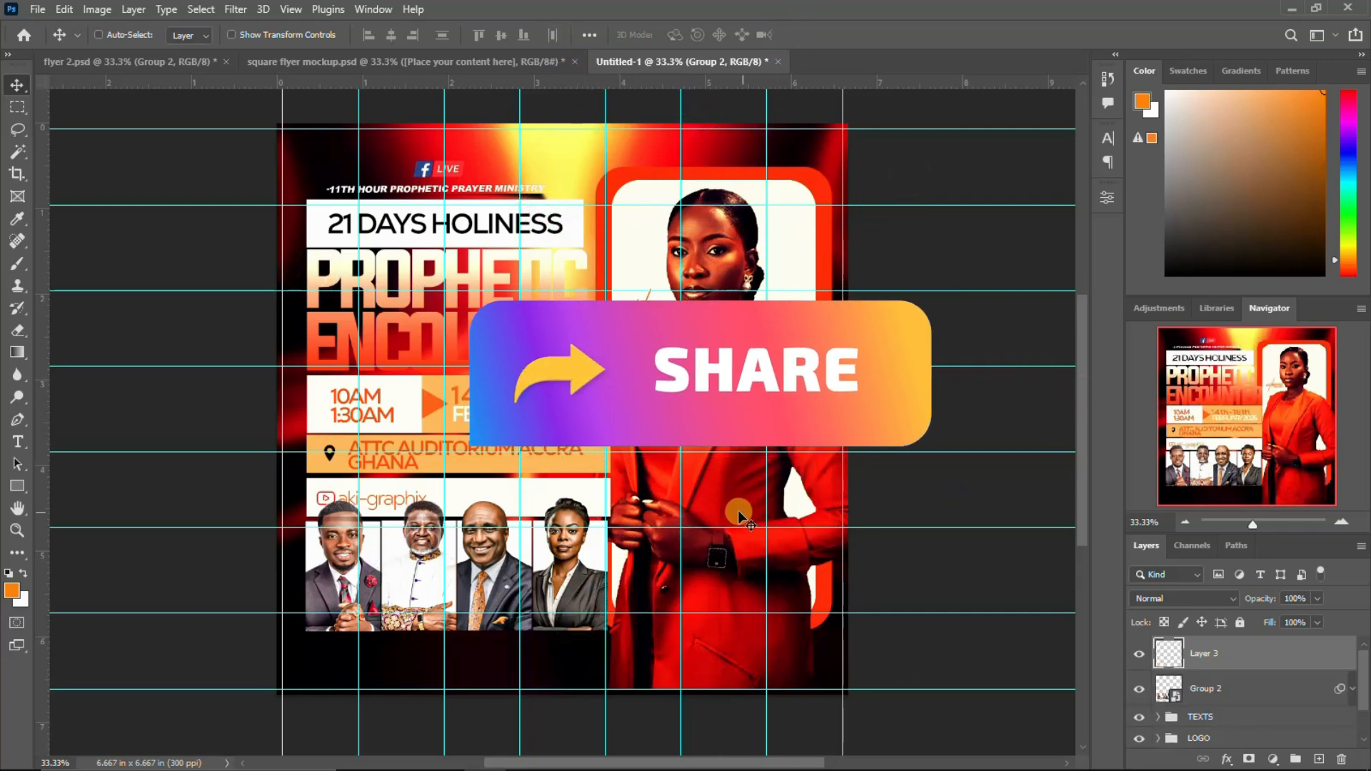
pyautogui.hotkey('ctrl', 'shift', 'alt', 'e')
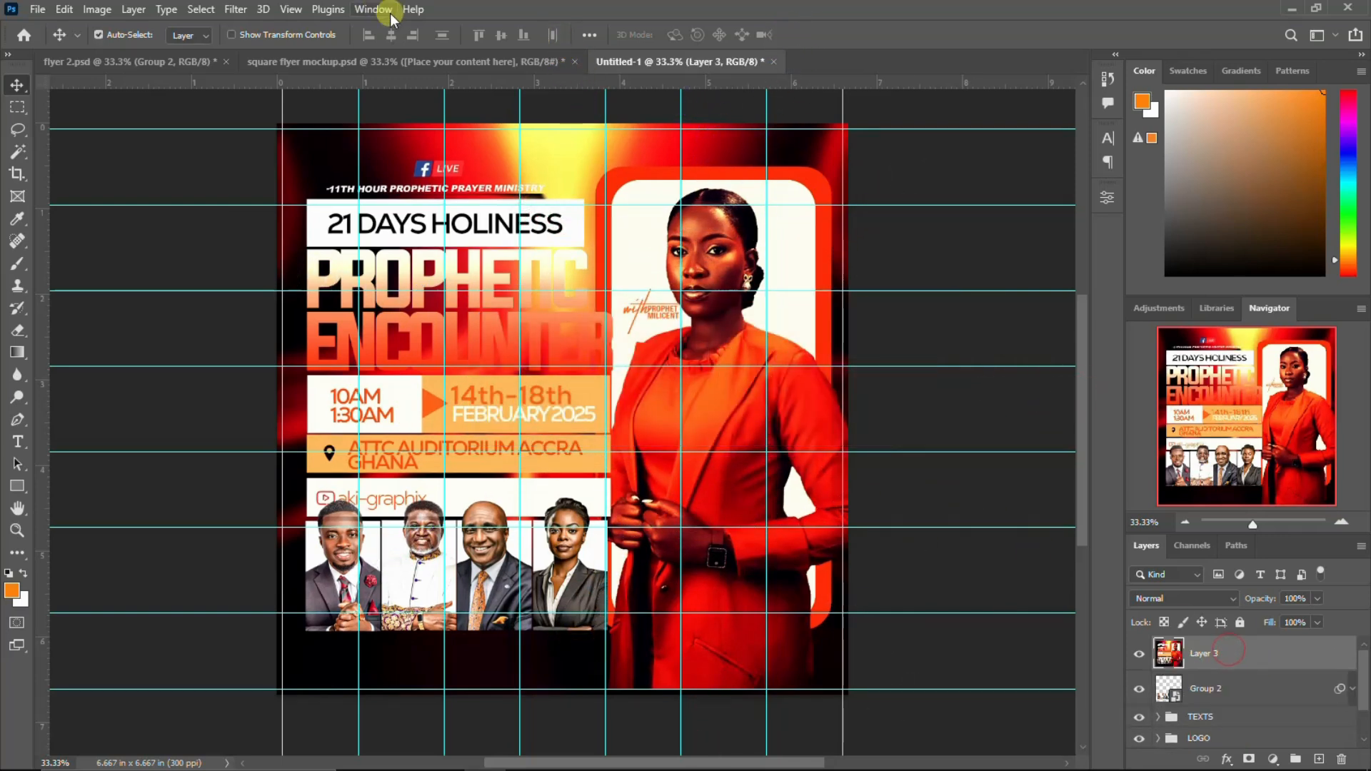
# Apply the Camera Raw Filter to the stamped layer with Temperature +10 and Clarity +100, comparing before and after.
pyautogui.click(236, 10)
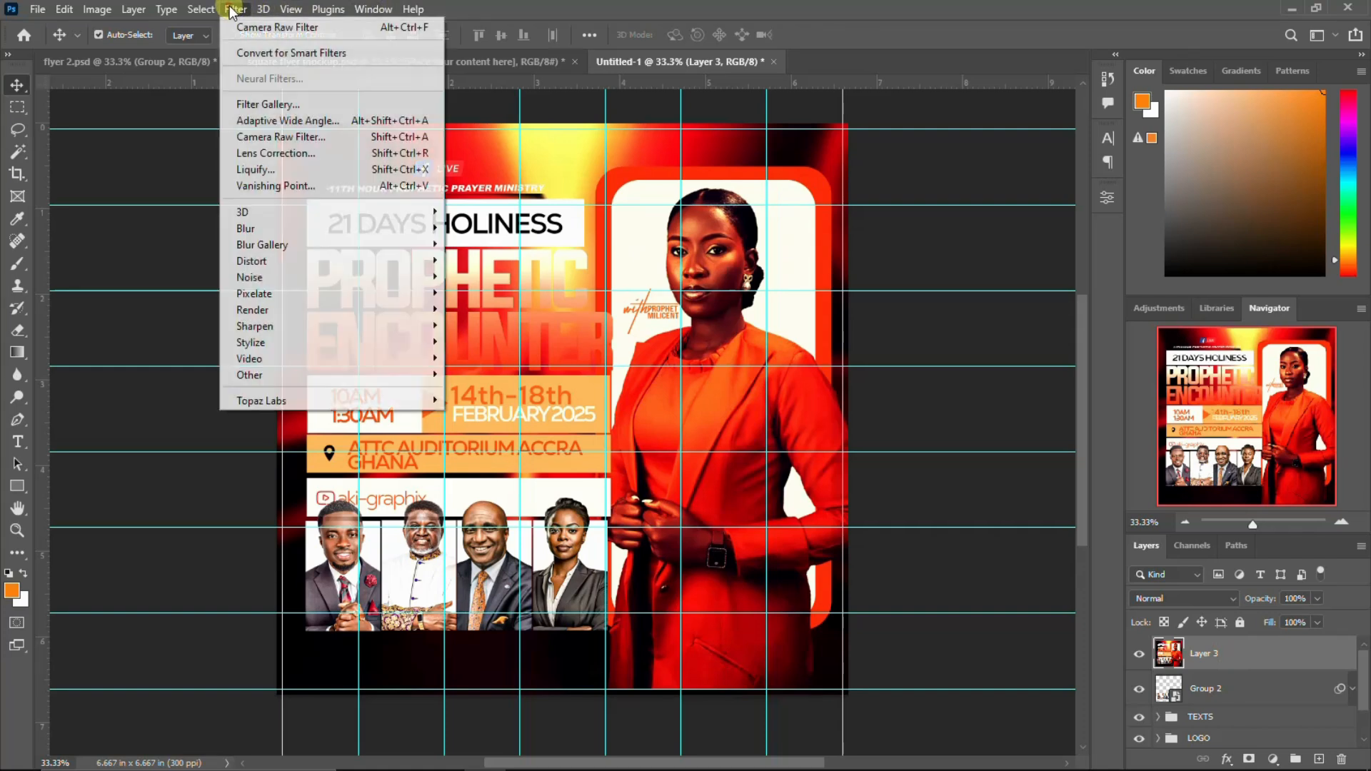
pyautogui.click(306, 135)
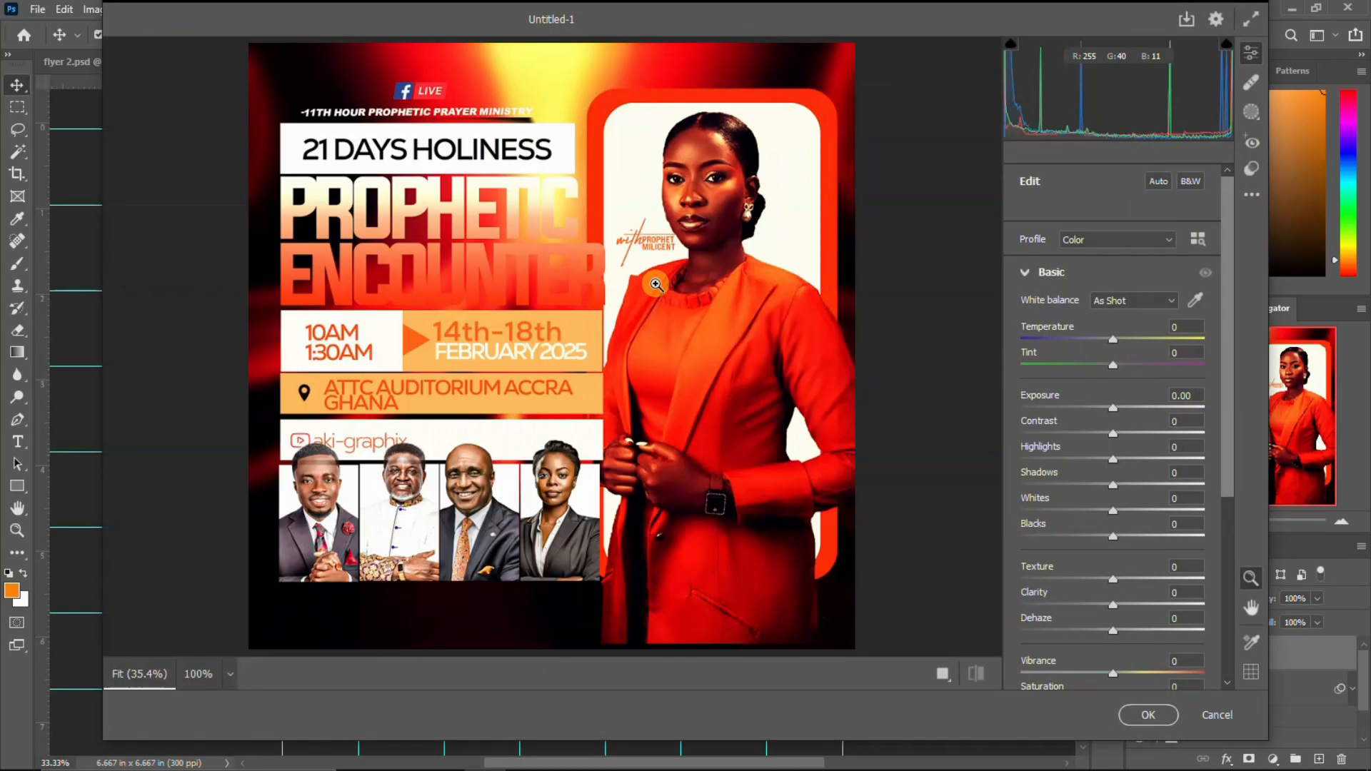
pyautogui.moveTo(1113, 340); pyautogui.dragTo(1123, 340)
pyautogui.moveTo(1117, 597); pyautogui.dragTo(1212, 603)
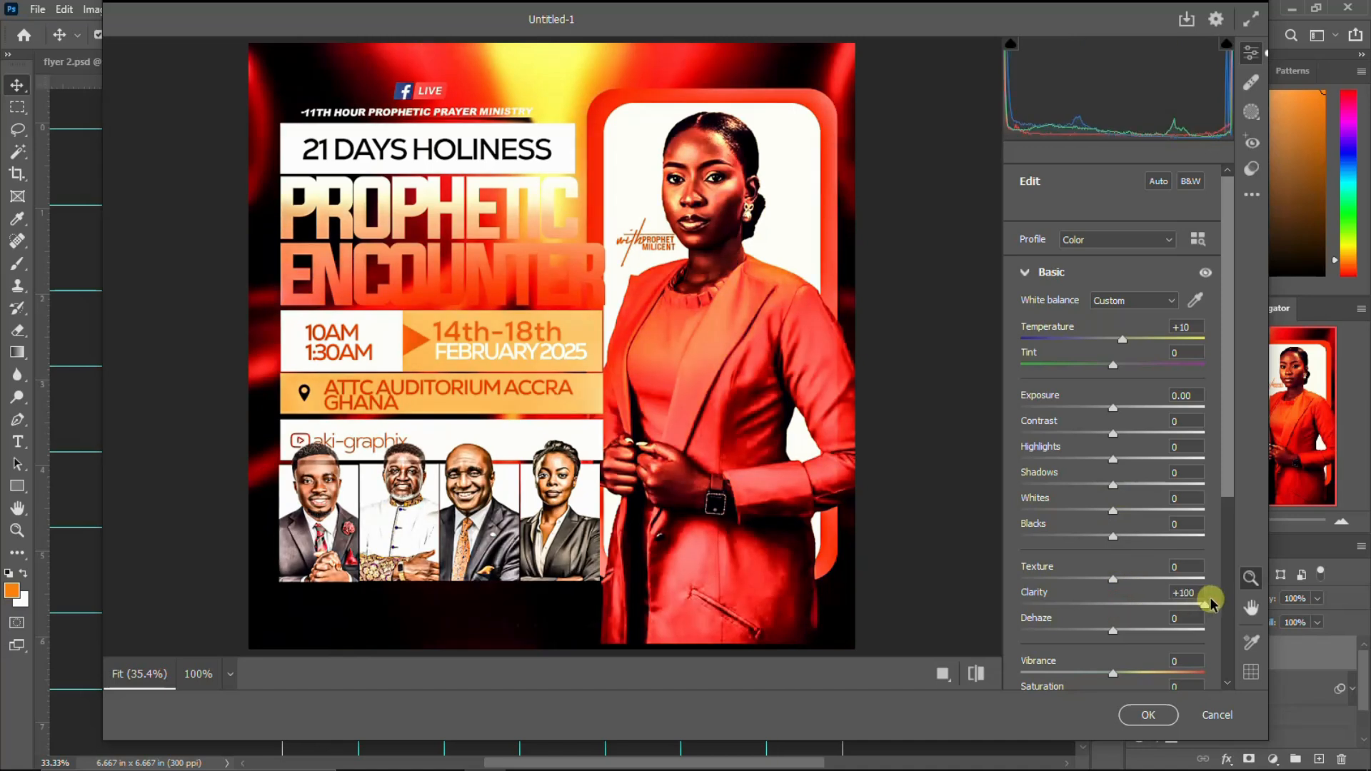
pyautogui.click(945, 674)
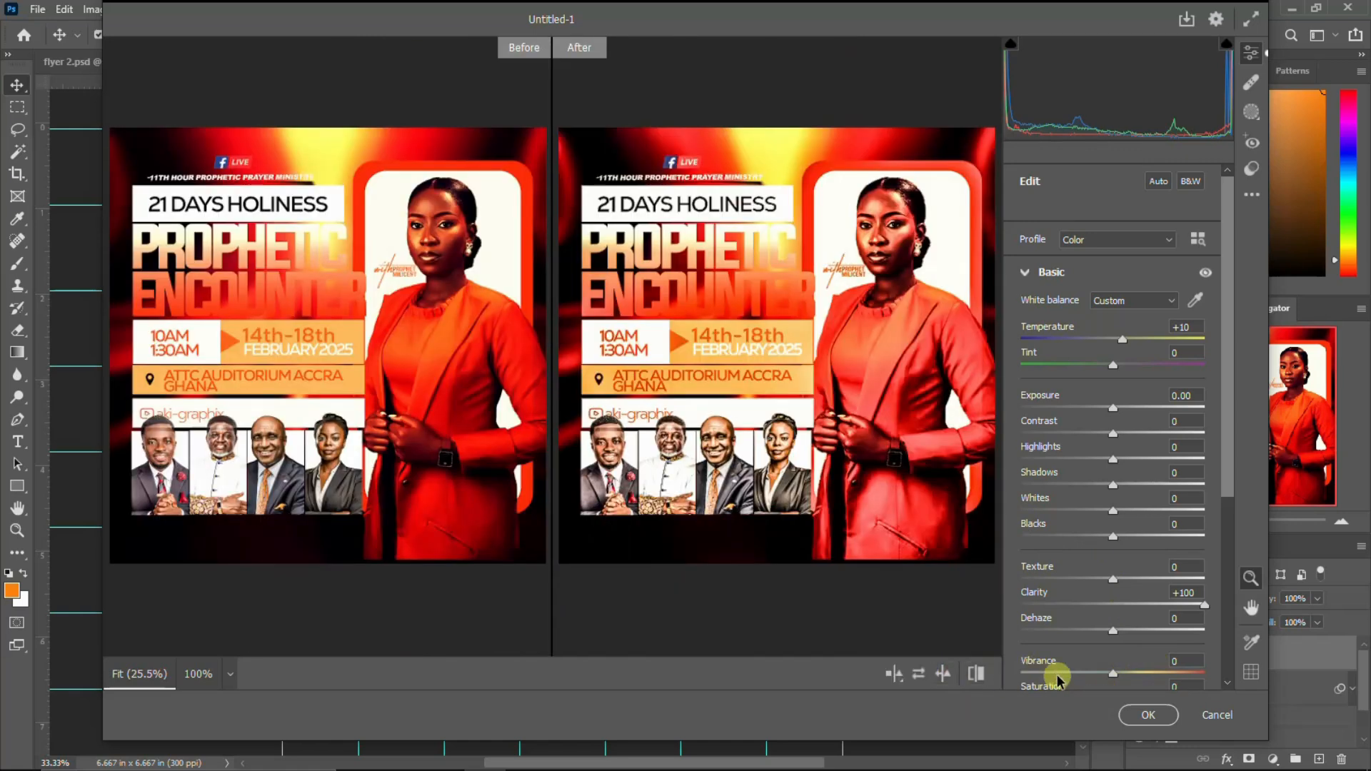
pyautogui.click(1145, 713)
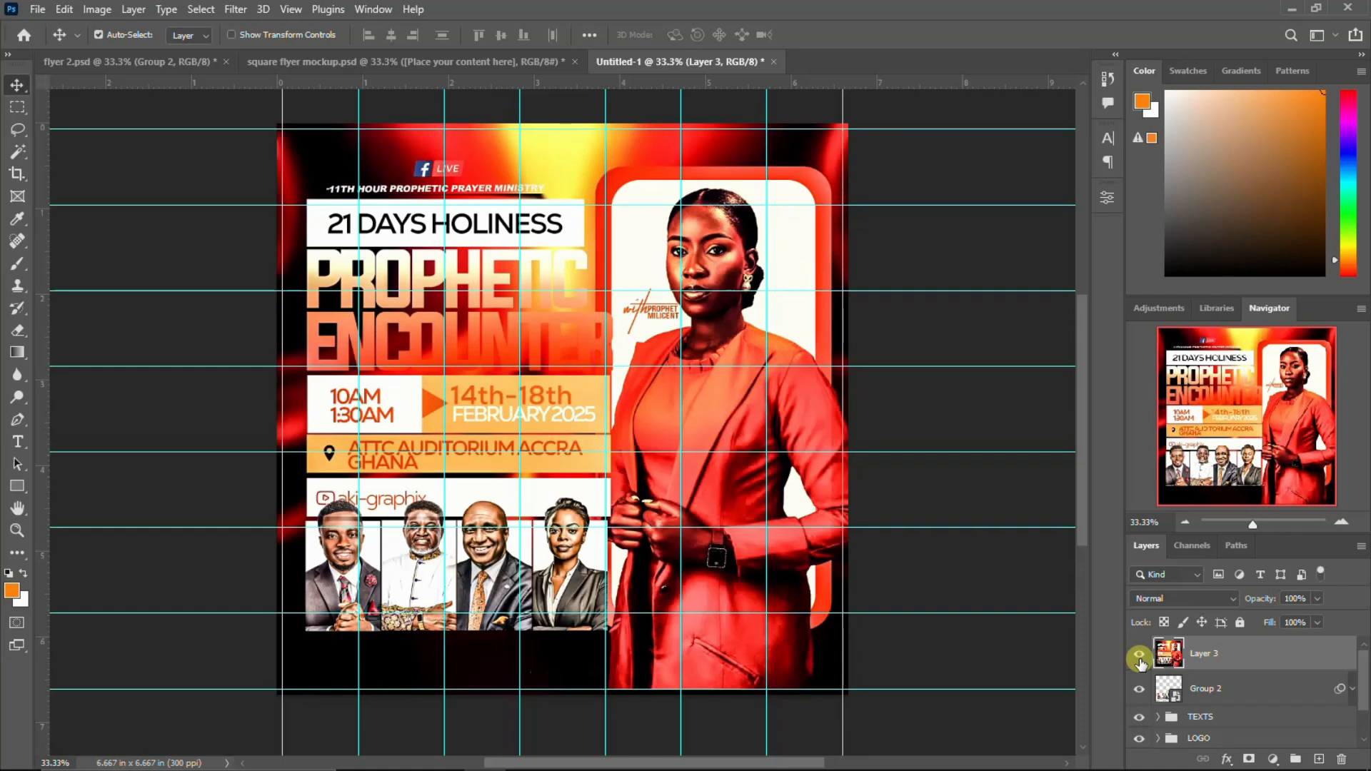
# Preview other blend modes on the filtered Layer 3, keeping it at Normal.
pyautogui.scroll(1, 667, 491)
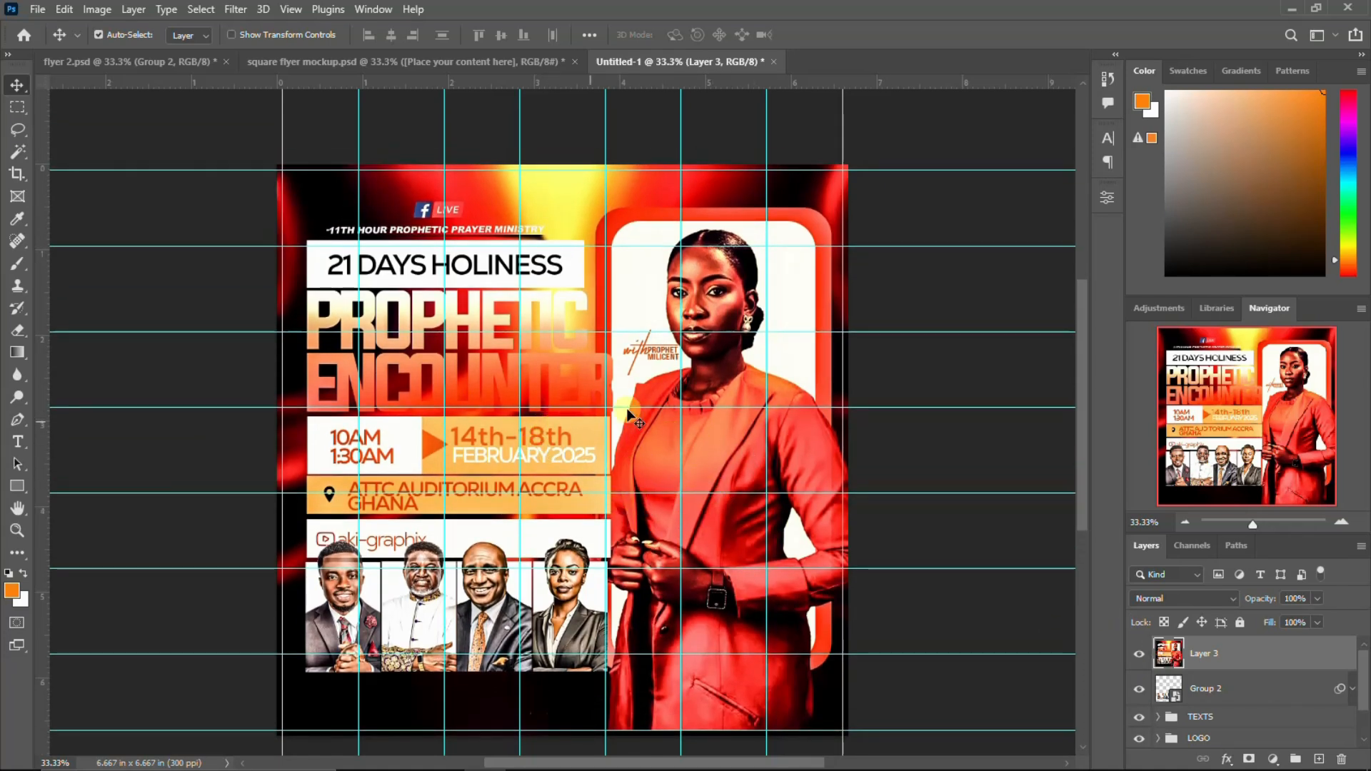
pyautogui.scroll(1, 632, 487)
pyautogui.scroll(-1, 633, 487)
pyautogui.click(1189, 599)
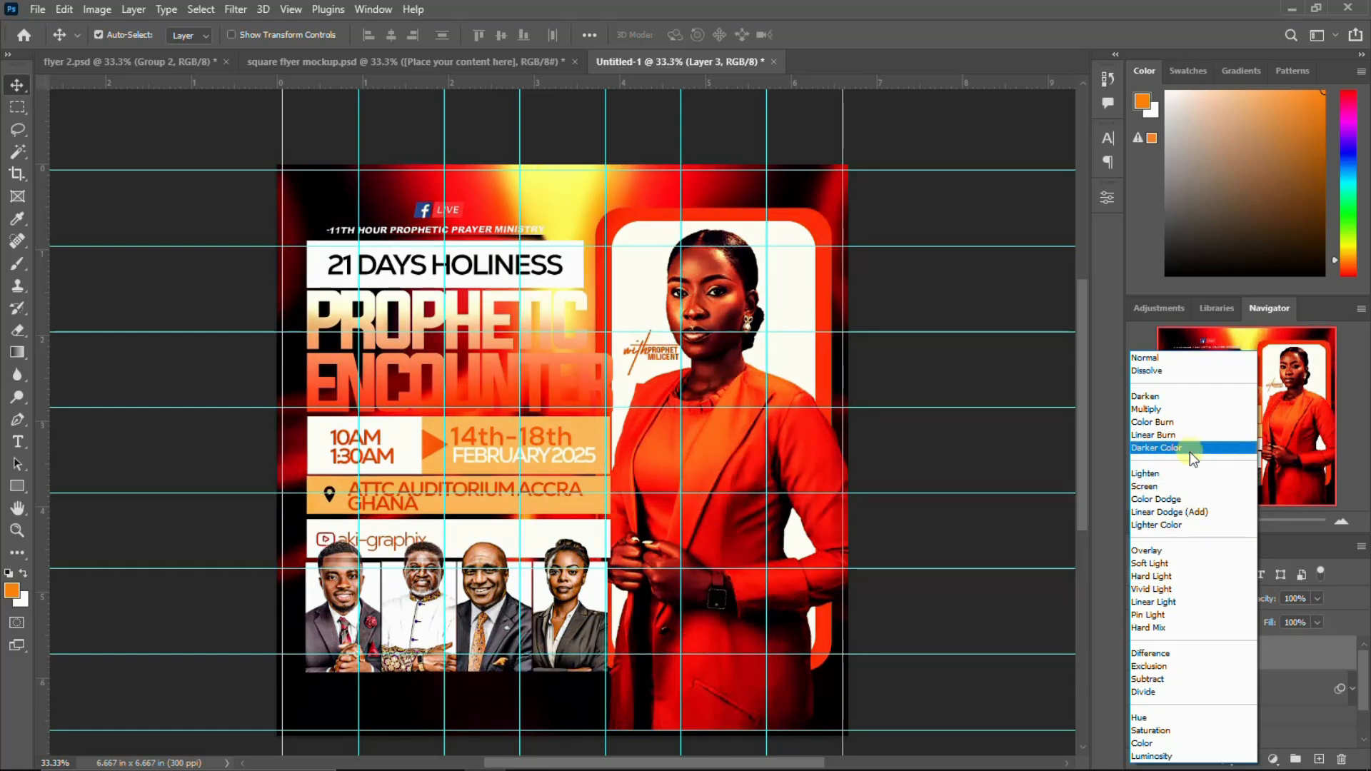
pyautogui.click(1172, 358)
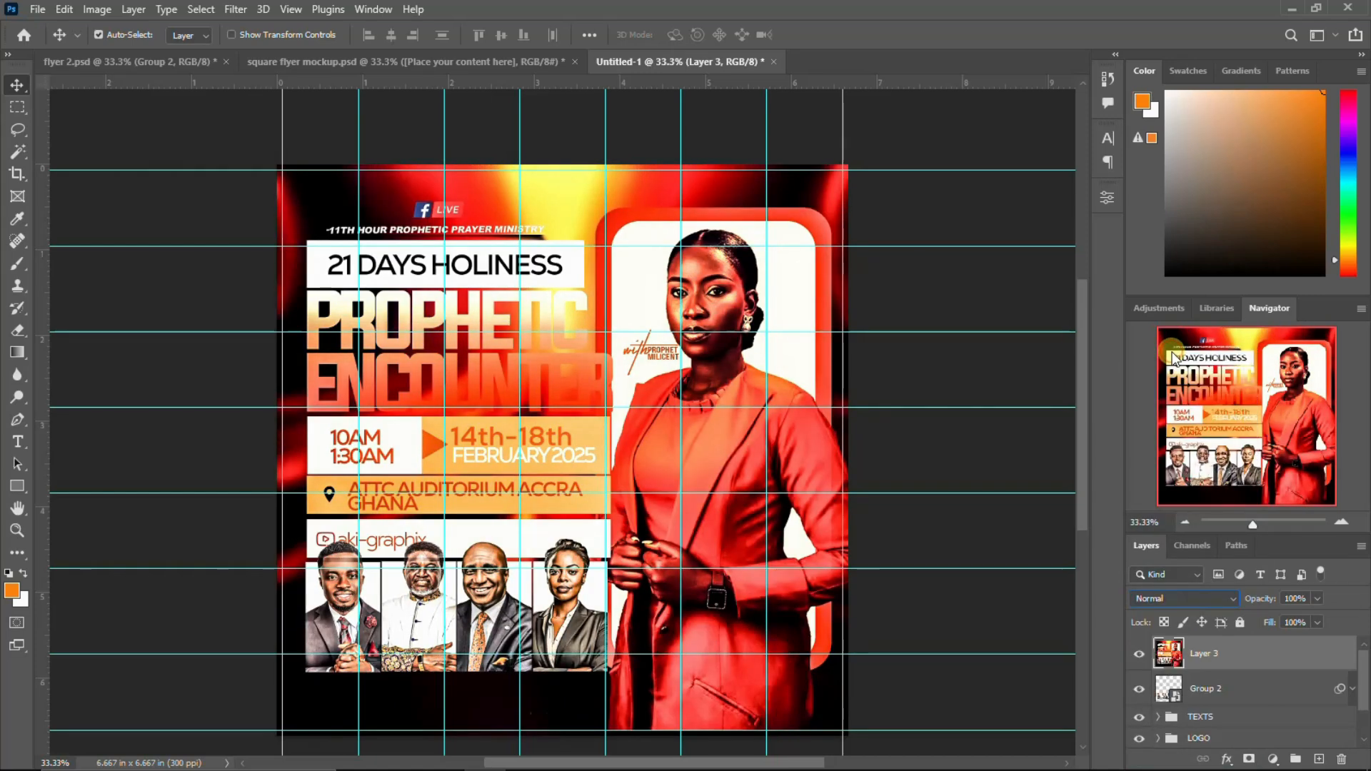